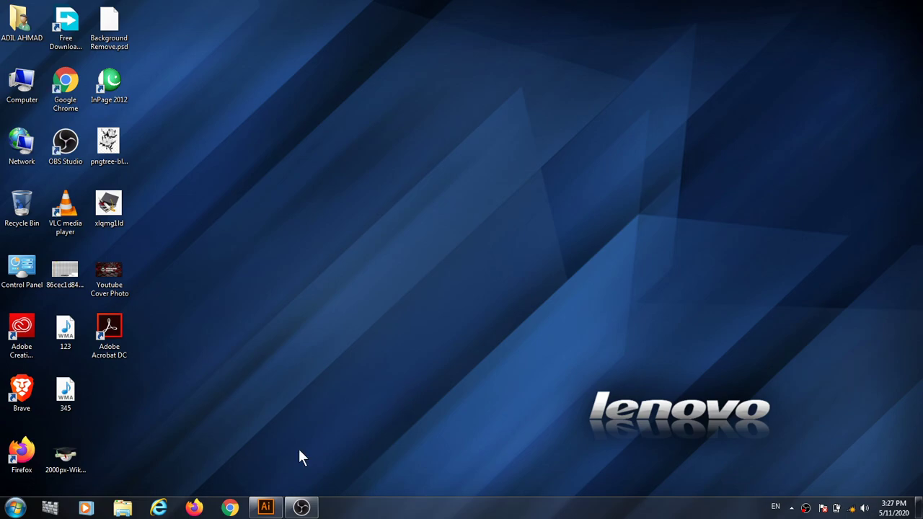
left_click(265, 507)
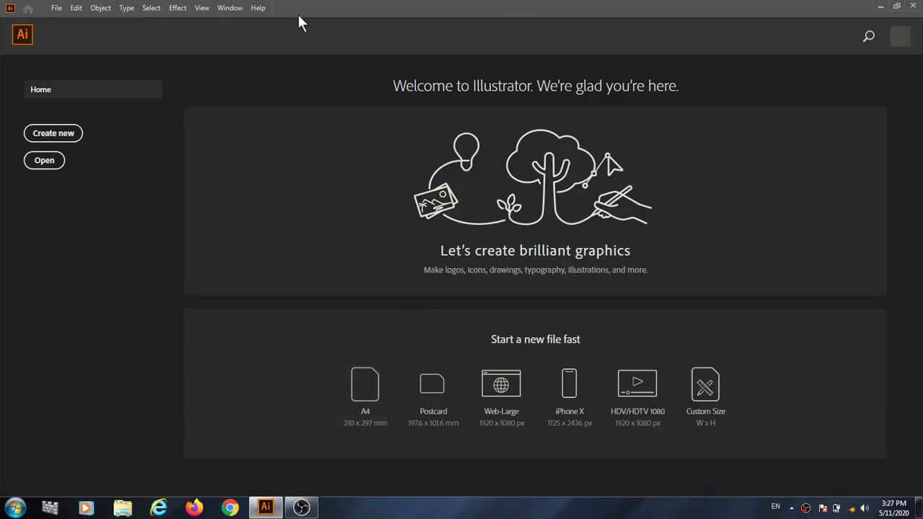
left_click(880, 6)
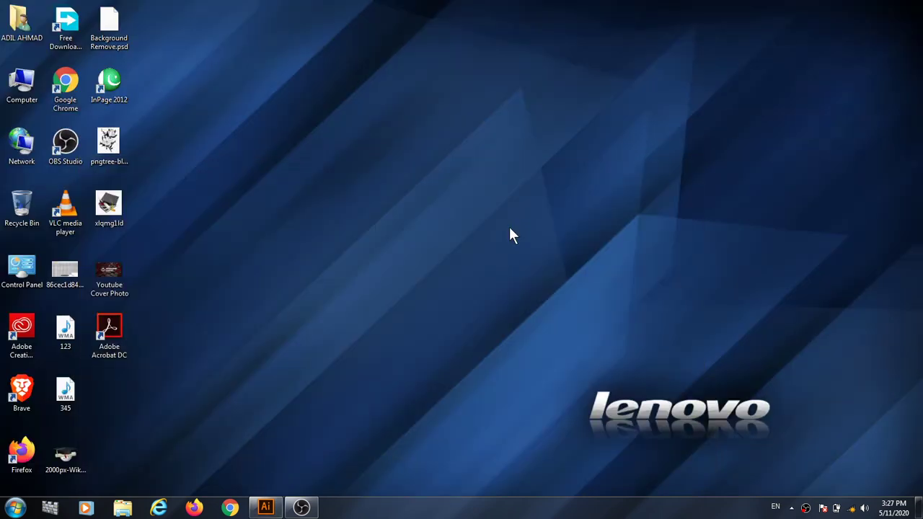
right_click(296, 171)
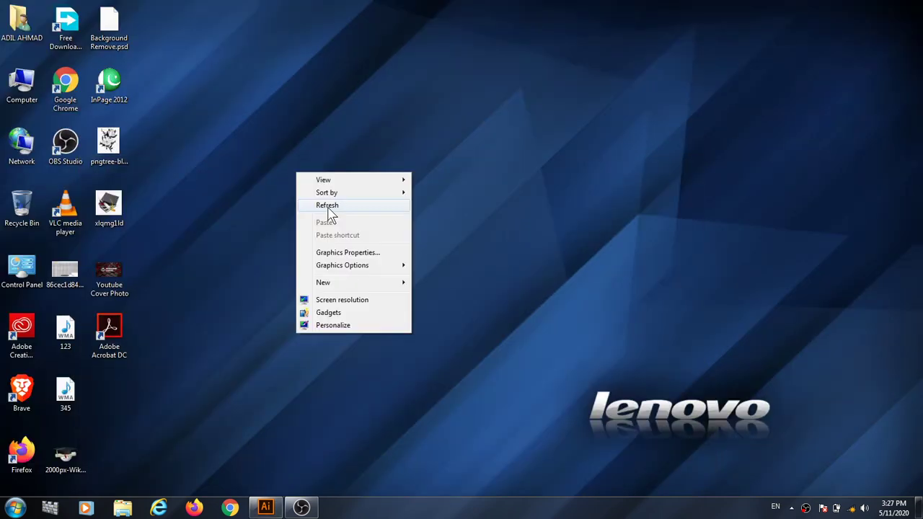
left_click(327, 206)
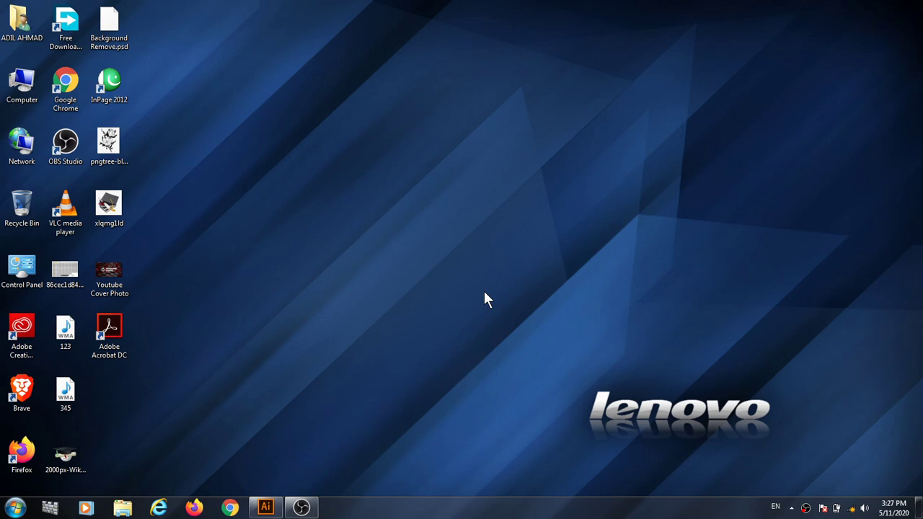
- Switch to Illustrator and dismiss the Windows color scheme prompt without choosing an option
left_click(265, 508)
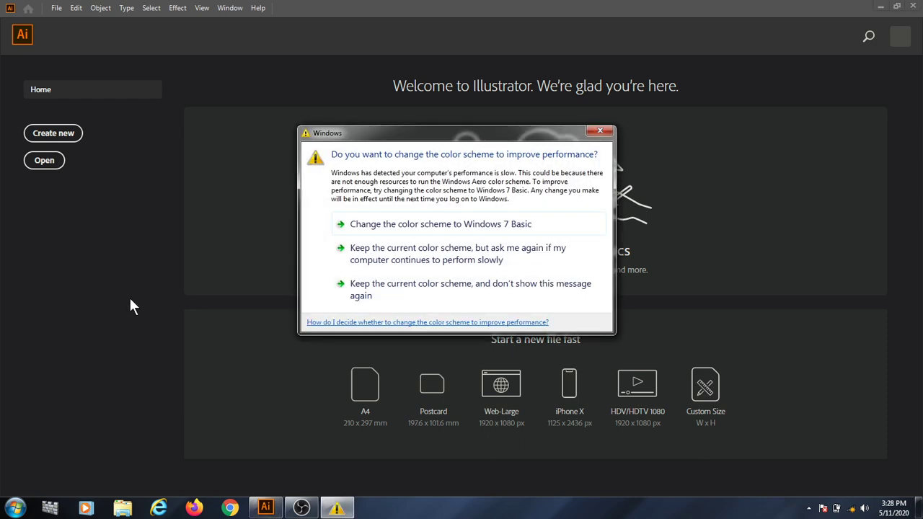
left_click(600, 130)
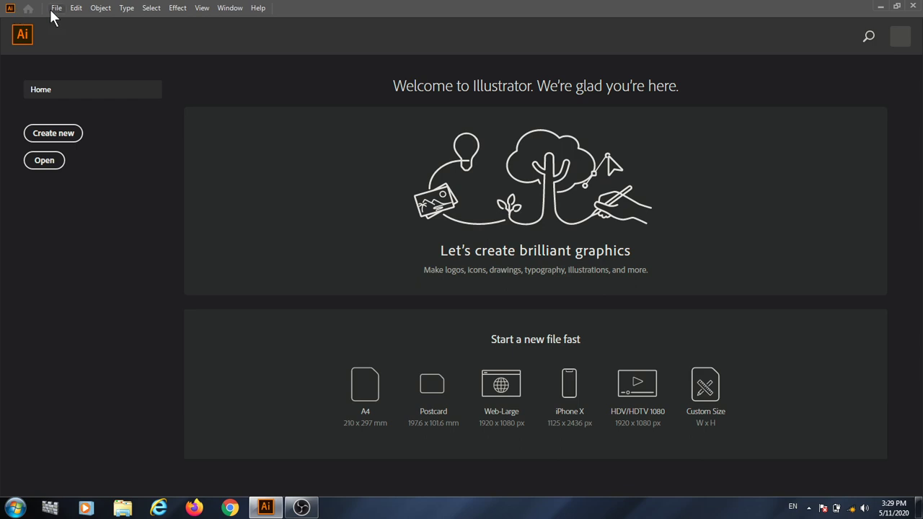
left_click(15, 508)
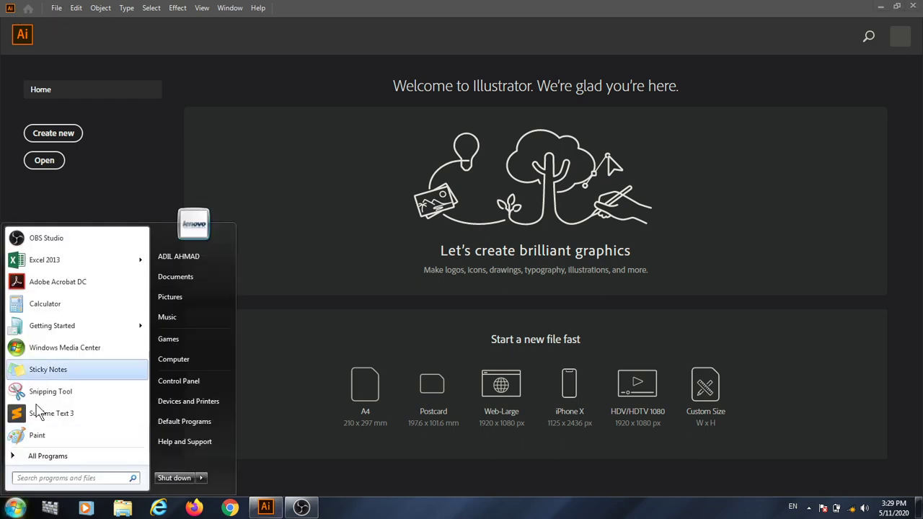
left_click(43, 458)
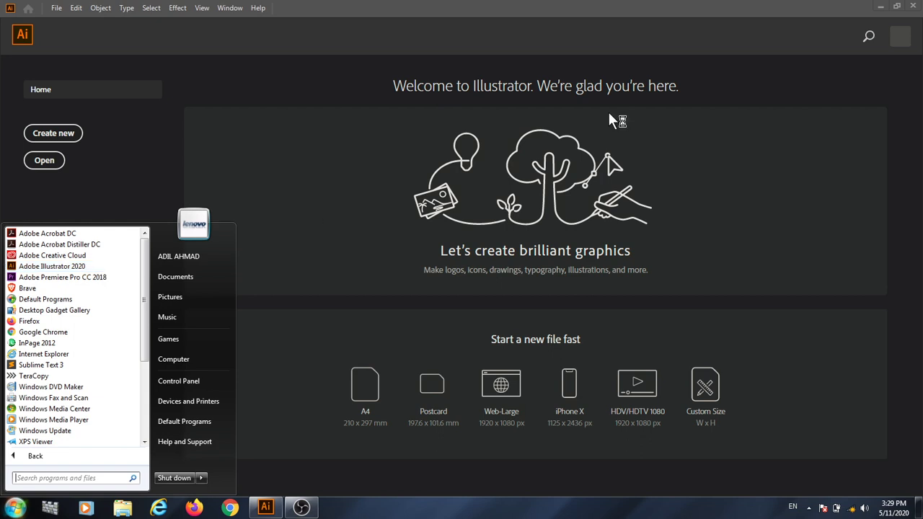
left_click(566, 7)
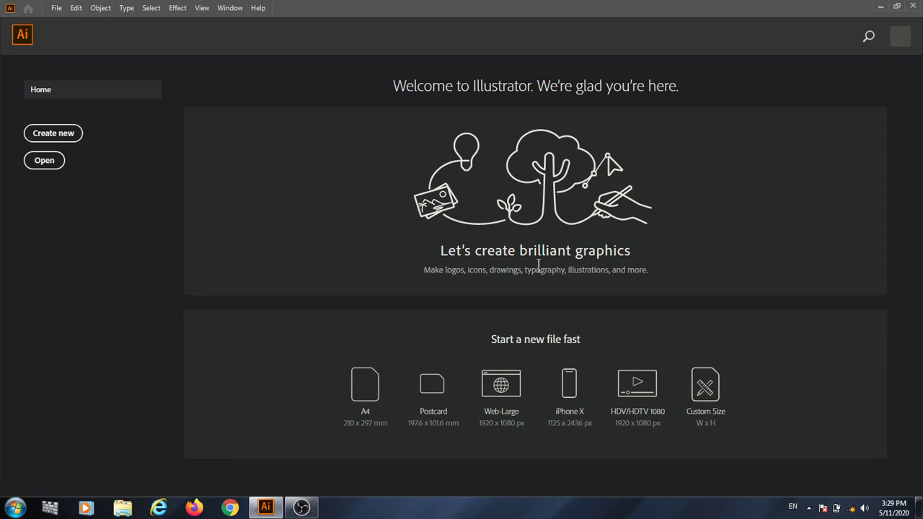
- Start setting up a new document and look through its recent and saved items
left_click(58, 136)
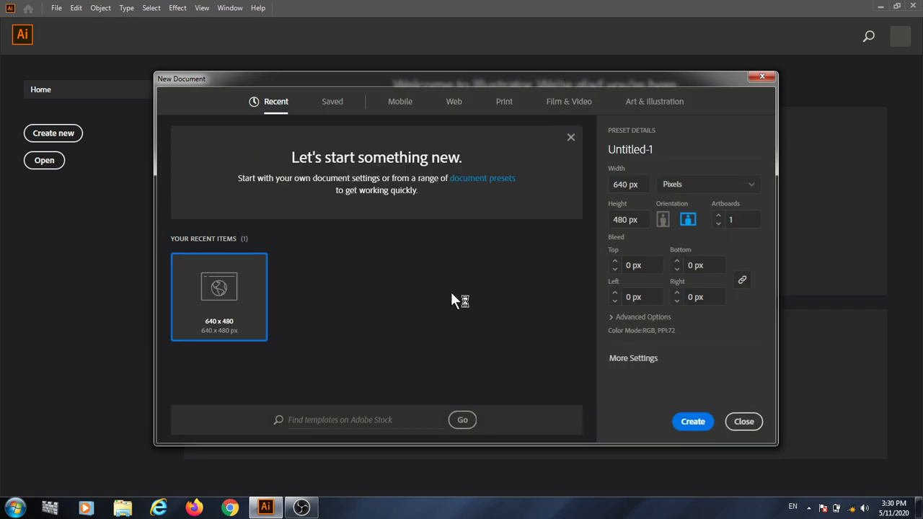
left_click(335, 103)
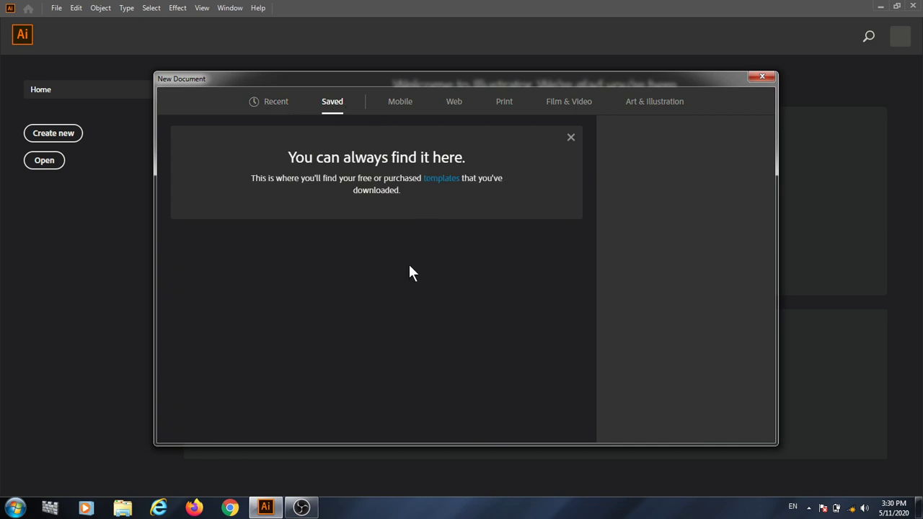
left_click(275, 100)
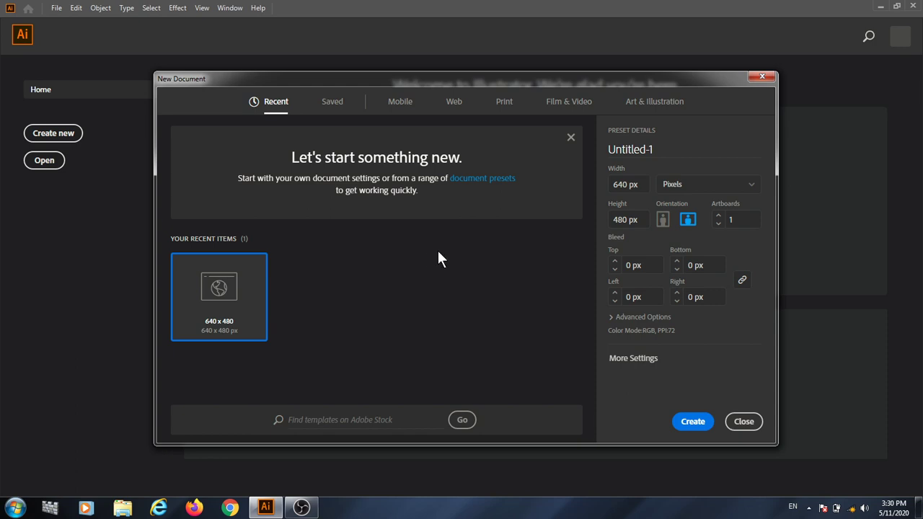
left_click(340, 107)
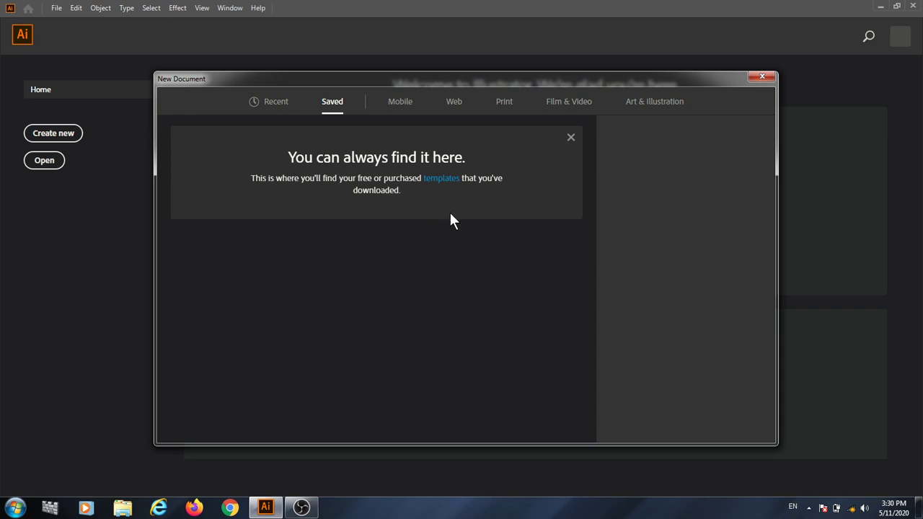
- Examine the blank document presets for Mobile, Web, Print, and Film & Video
left_click(393, 105)
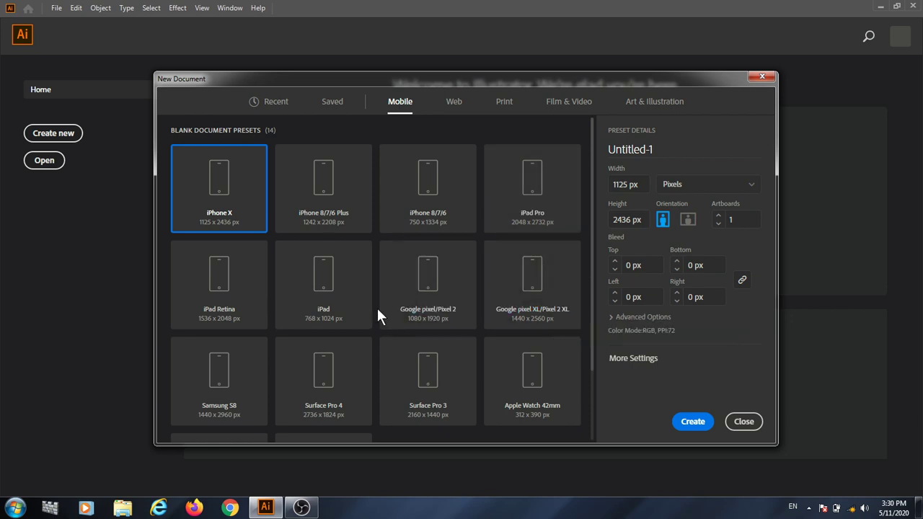
scroll(383, 323, "down", 3)
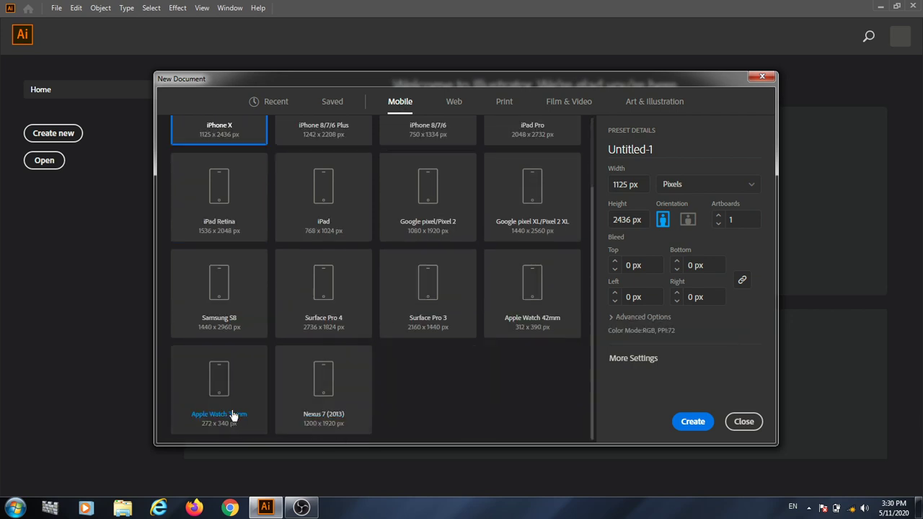
scroll(397, 375, "up", 3)
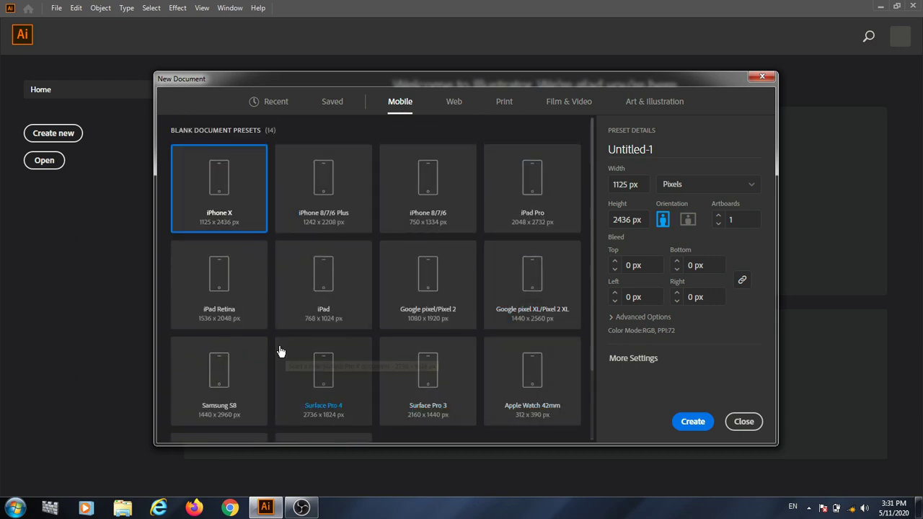
left_click(453, 101)
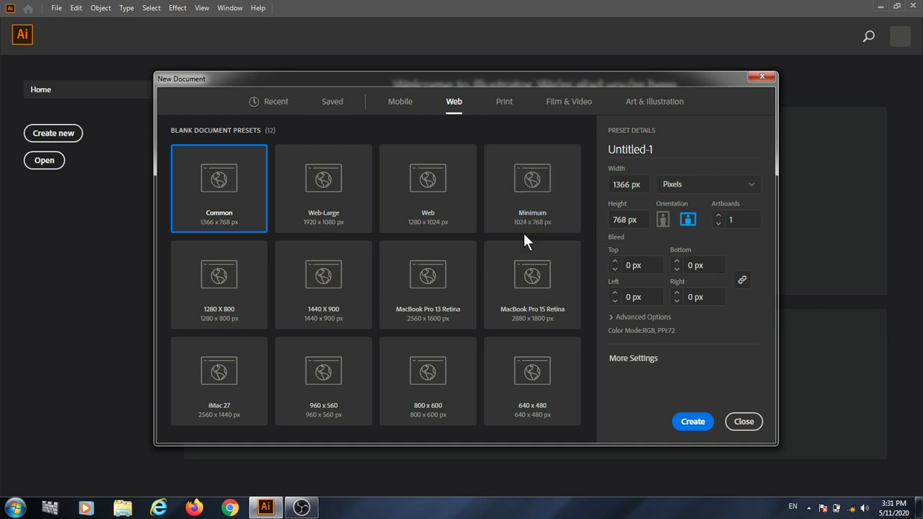
left_click(504, 103)
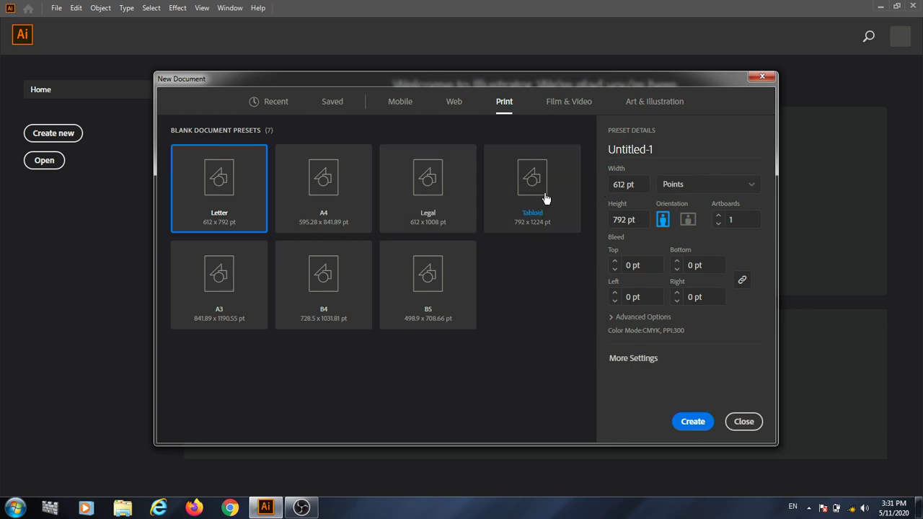
left_click(570, 107)
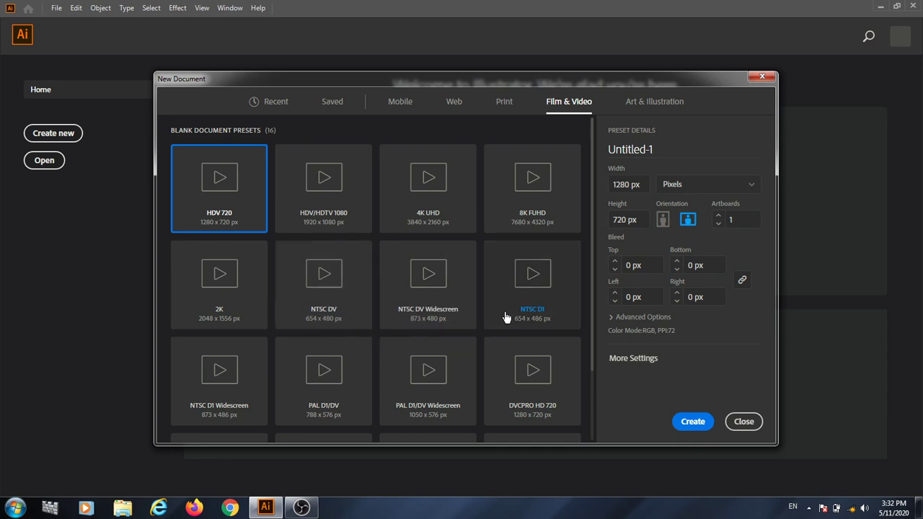
scroll(507, 318, "down", 3)
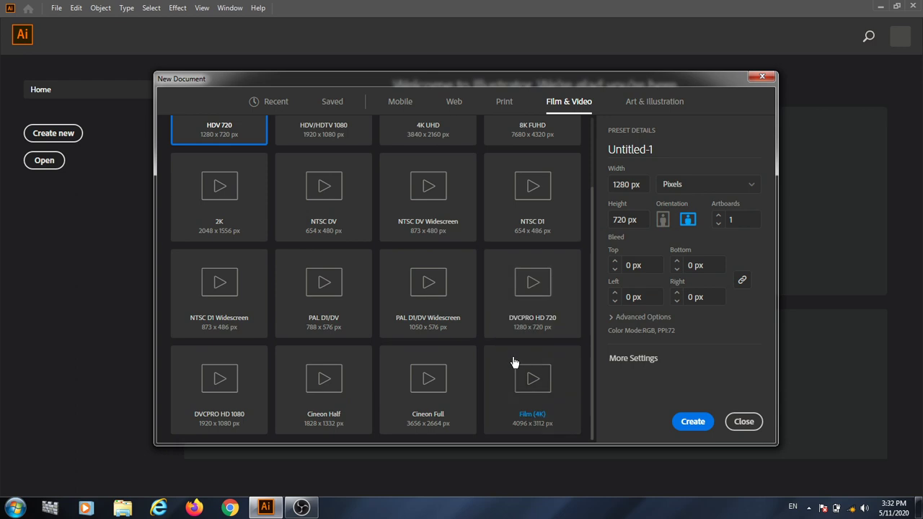
scroll(515, 314, "up", 3)
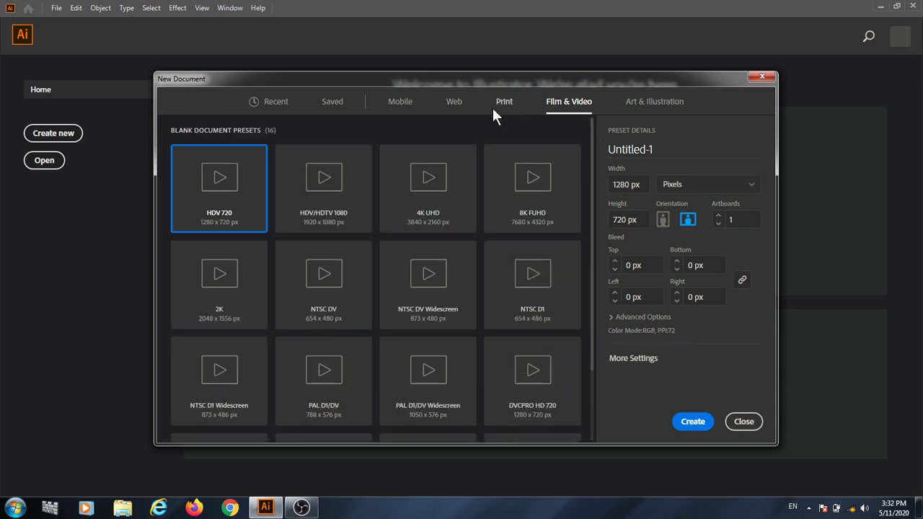
- Choose the 800 x 600 Web preset for the new document
left_click(454, 105)
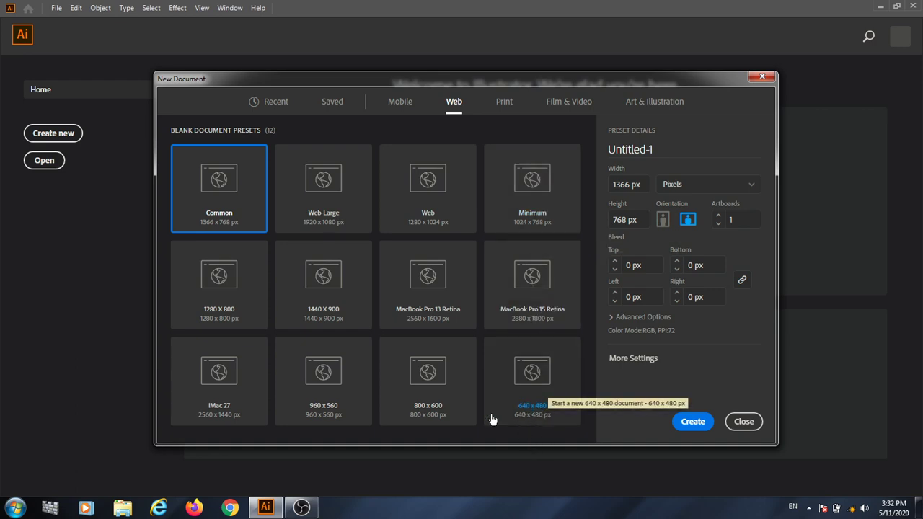
left_click(435, 404)
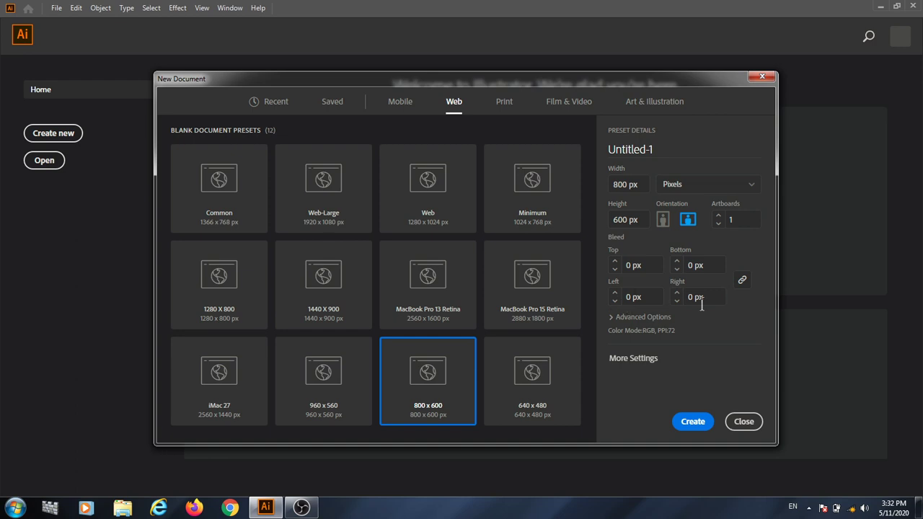
- Examine the new document's advanced options for color mode, raster effects and preview mode without changing them
left_click(626, 317)
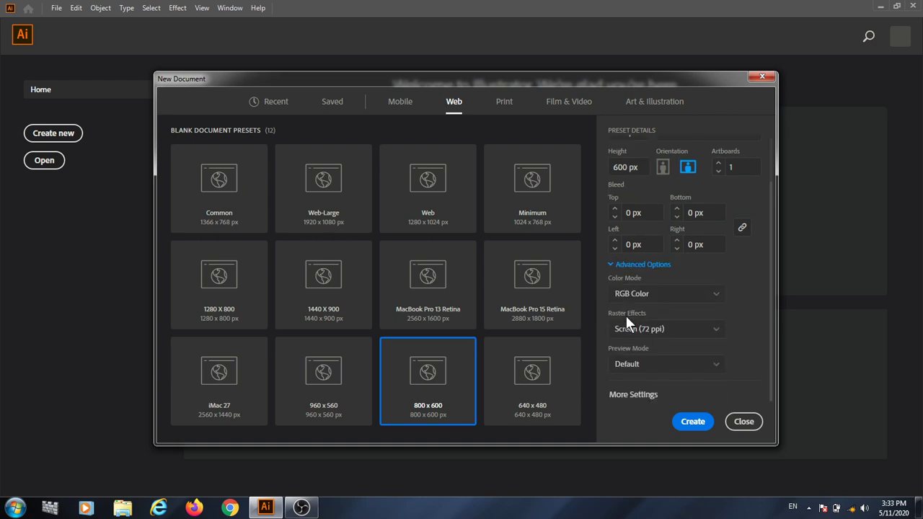
left_click(710, 301)
left_click(736, 298)
left_click(611, 265)
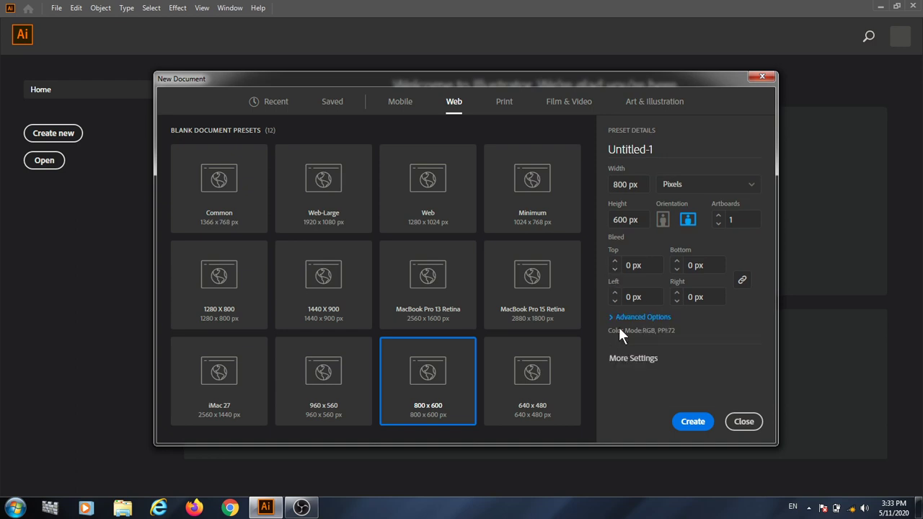
left_click(614, 318)
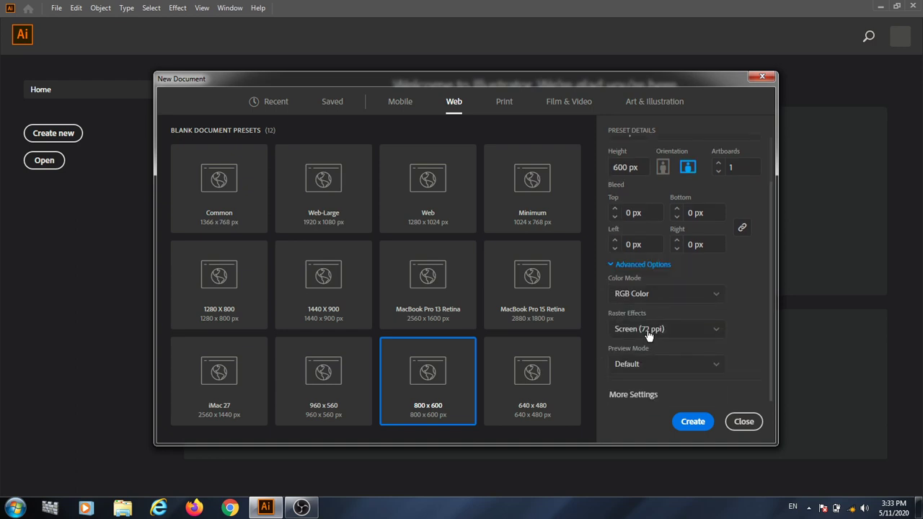
left_click(719, 333)
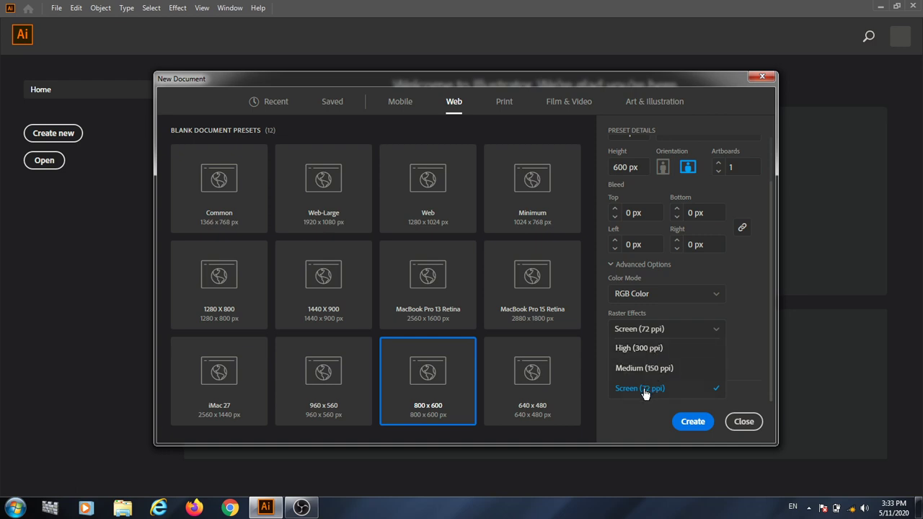
left_click(753, 333)
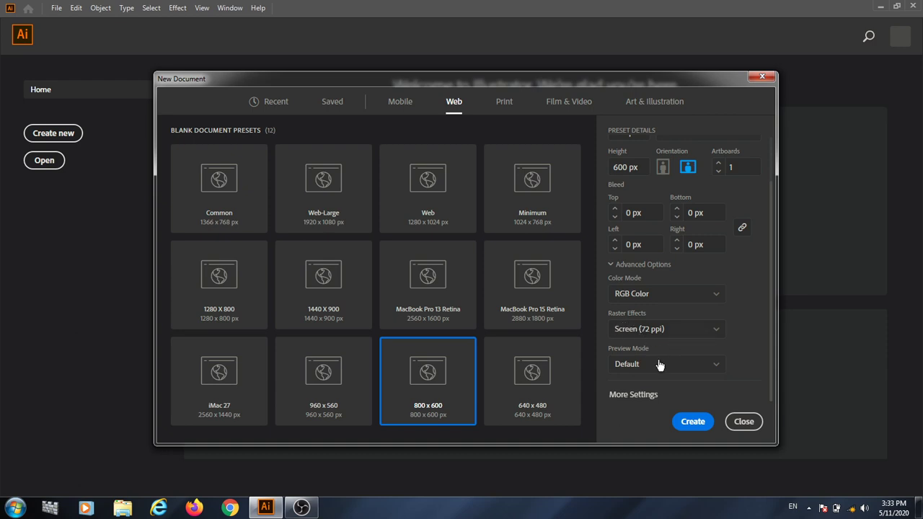
left_click(714, 366)
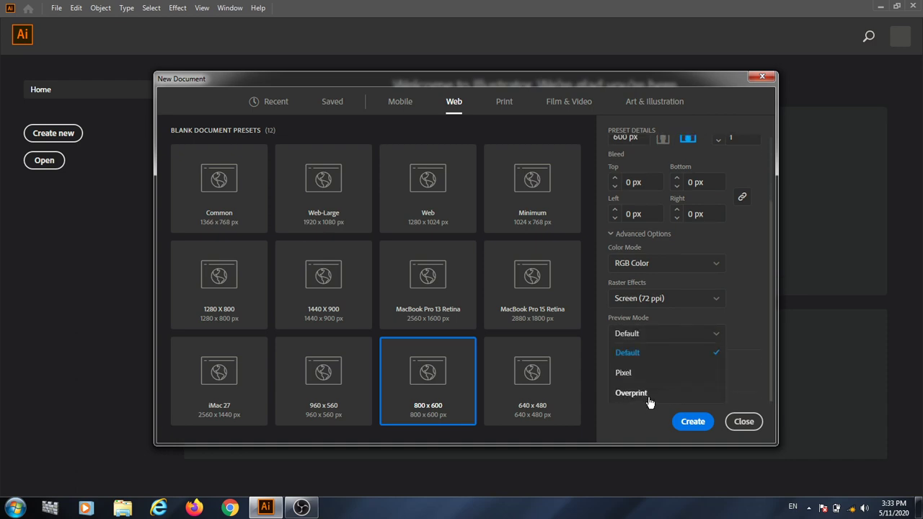
left_click(634, 418)
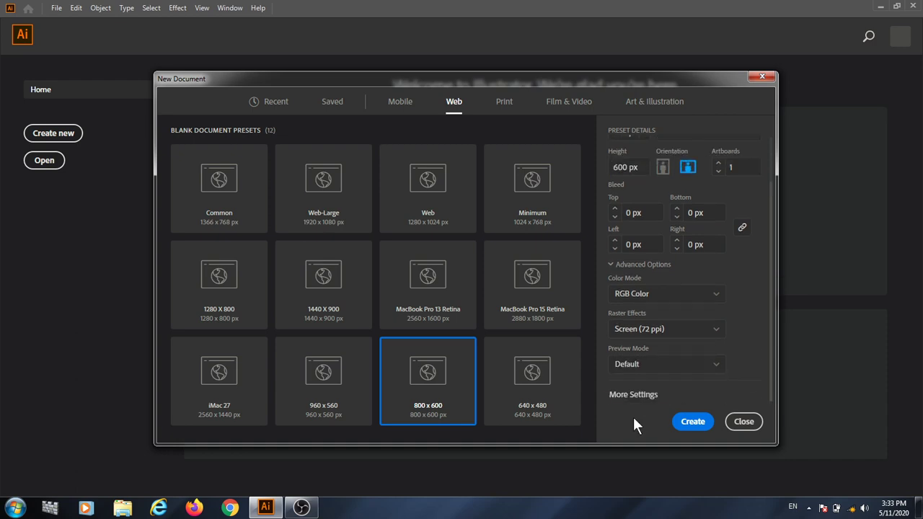
- Create the new document from the selected 800 x 600 px preset
left_click(691, 423)
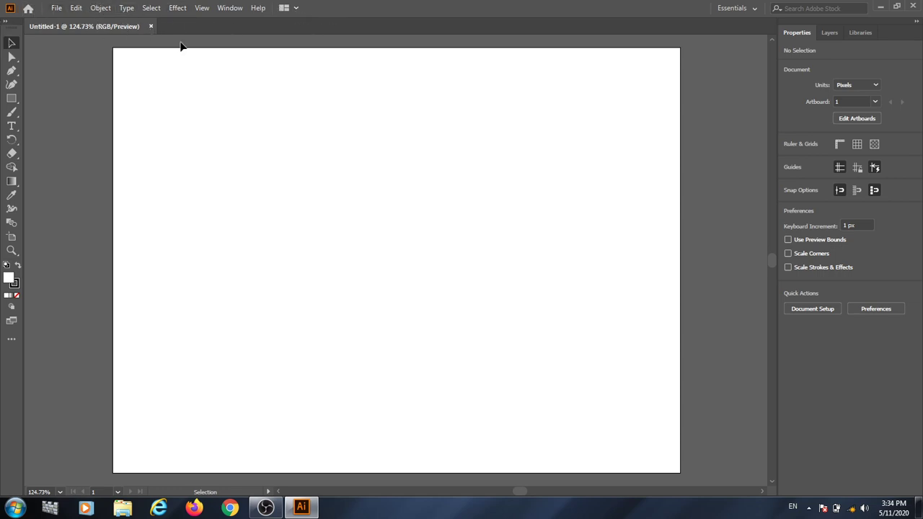
- Examine the Direct Selection tool's properties and the document's layers, and return to the Selection tool
left_click(12, 57)
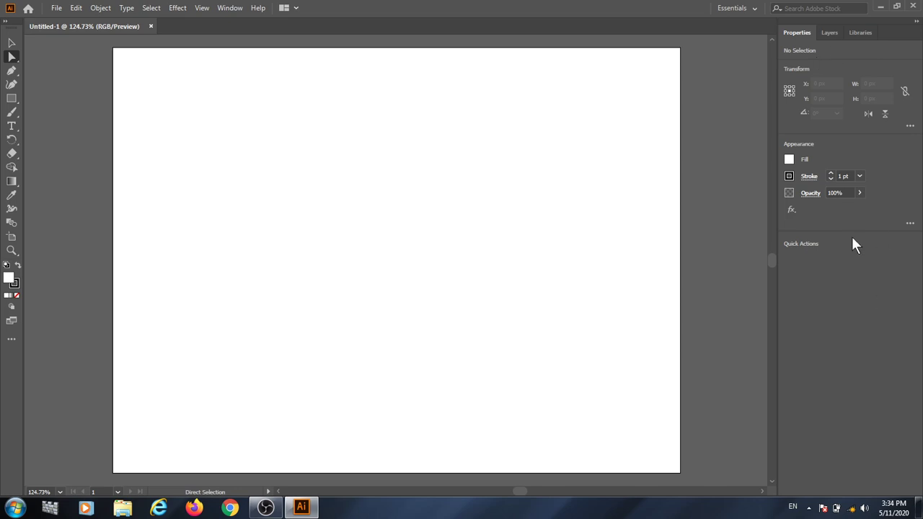
left_click(830, 34)
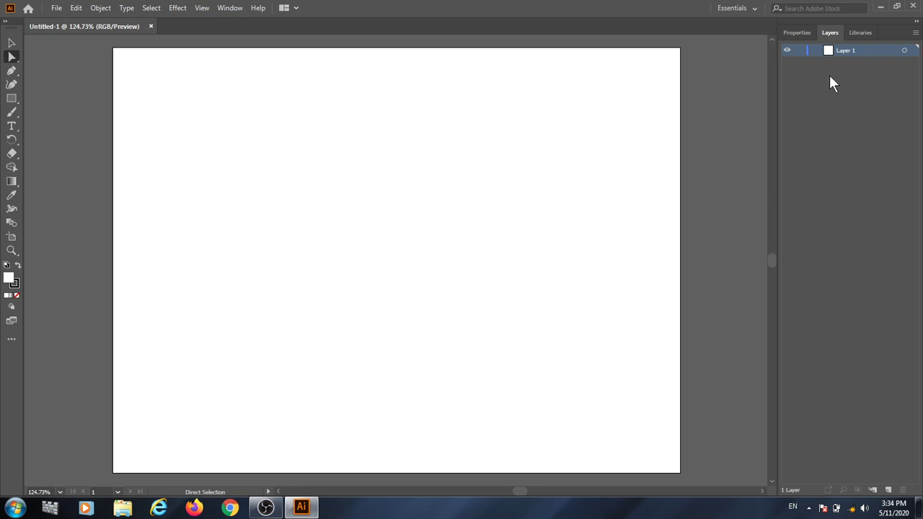
left_click(798, 33)
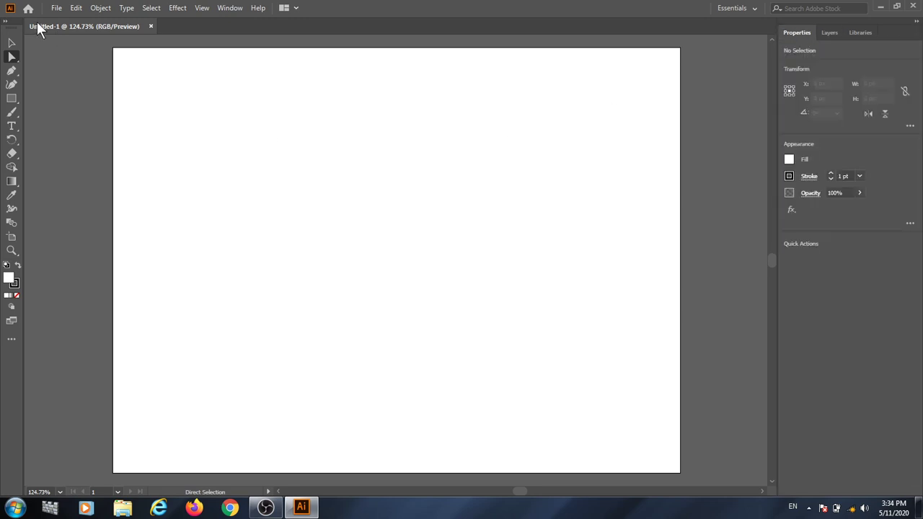
left_click(10, 43)
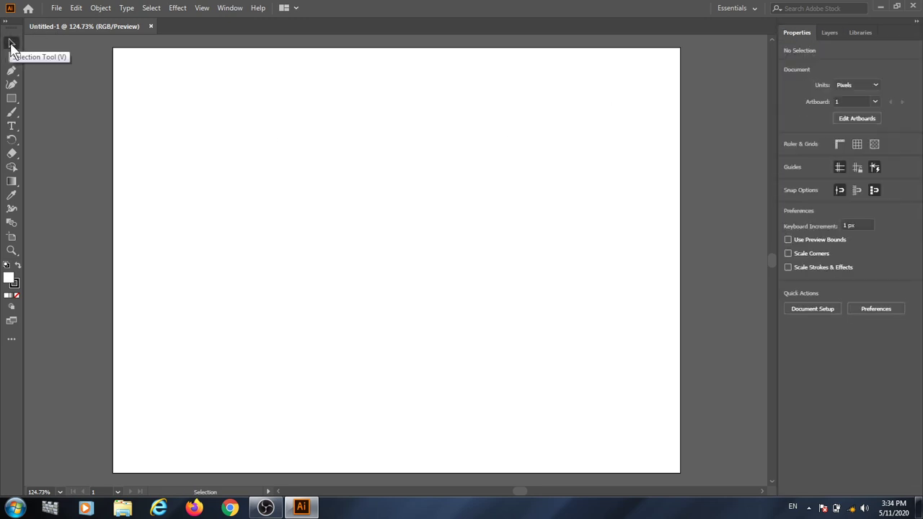
- Examine the Direct Selection tool and its related Group Selection and Lasso tools
left_click(10, 61)
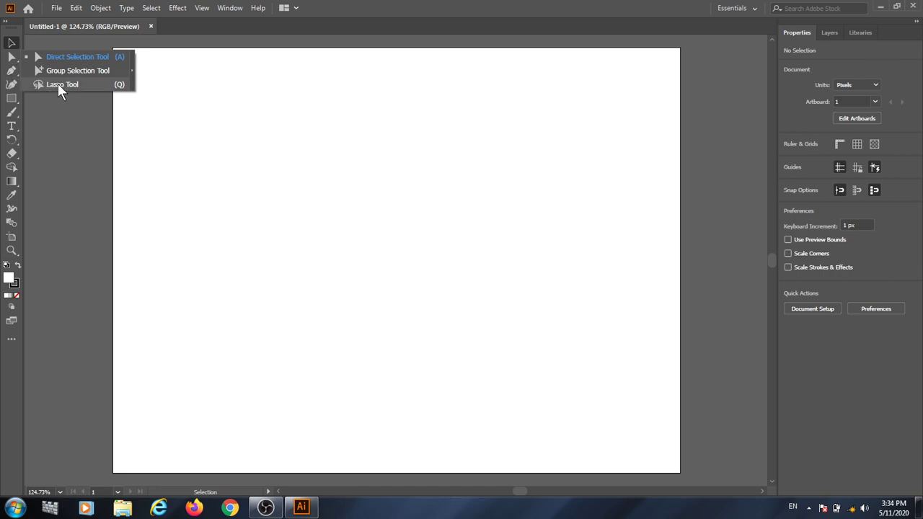
left_click(11, 58)
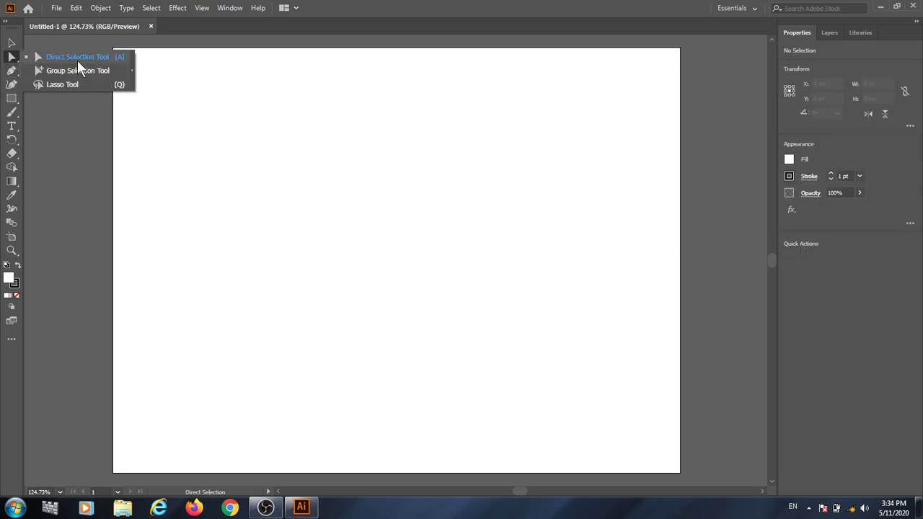
- Draw a closed, curved C-shaped path with the Pen tool near the artboard's center, open toward its left side
left_click(12, 72)
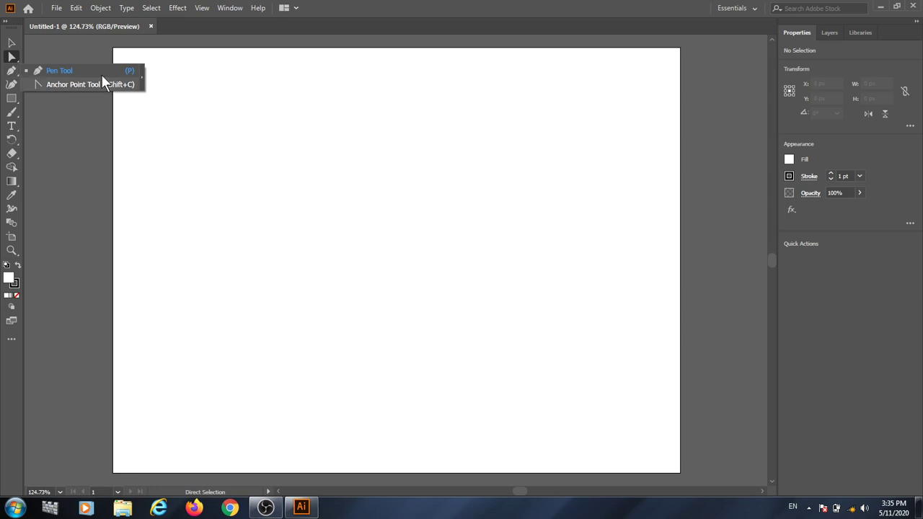
left_click(60, 70)
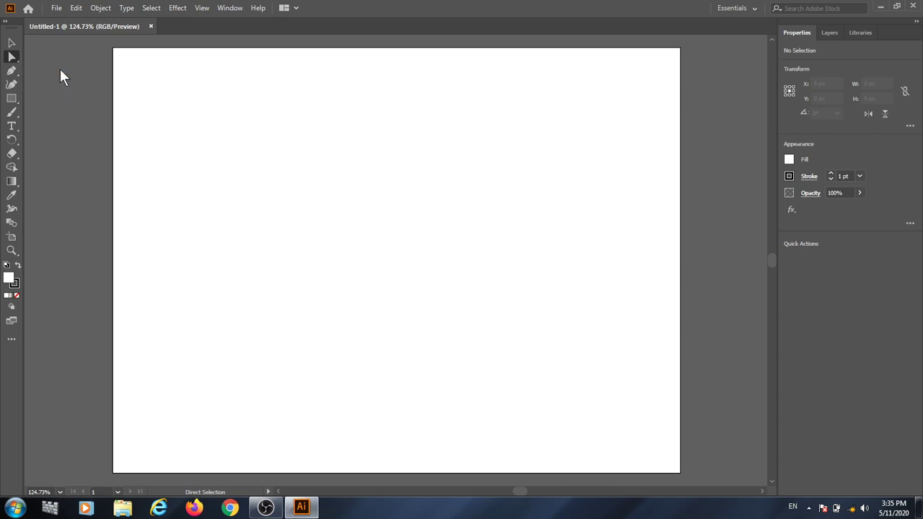
left_click(383, 176)
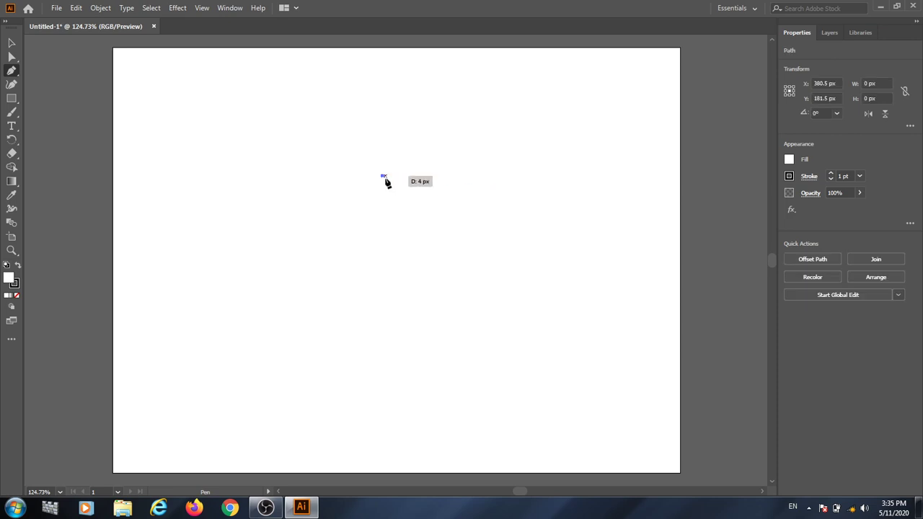
left_click_drag(537, 193, 559, 235)
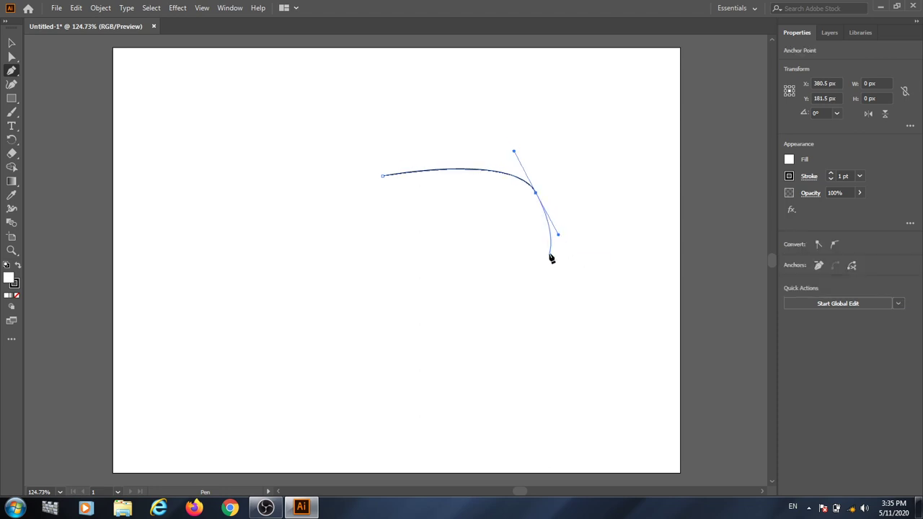
left_click(509, 288)
left_click_drag(509, 288, 478, 298)
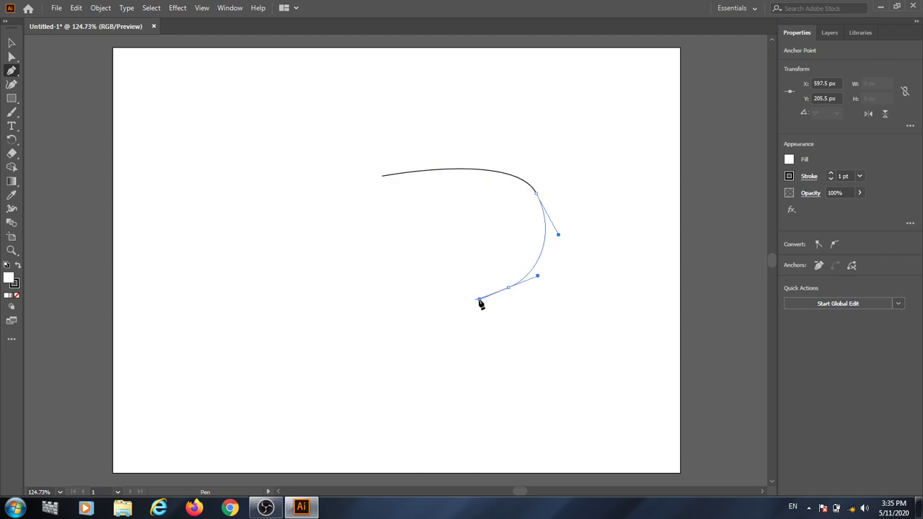
left_click_drag(396, 303, 369, 293)
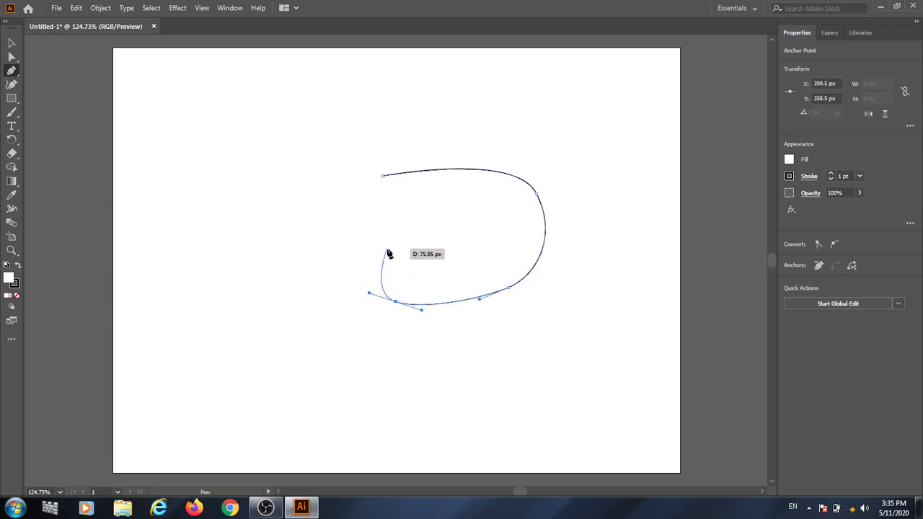
left_click_drag(390, 250, 418, 244)
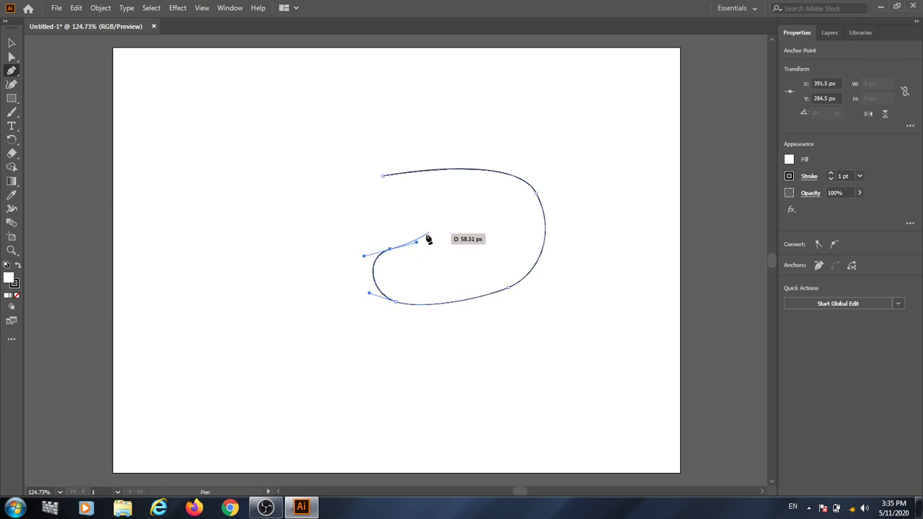
left_click_drag(473, 225, 425, 186)
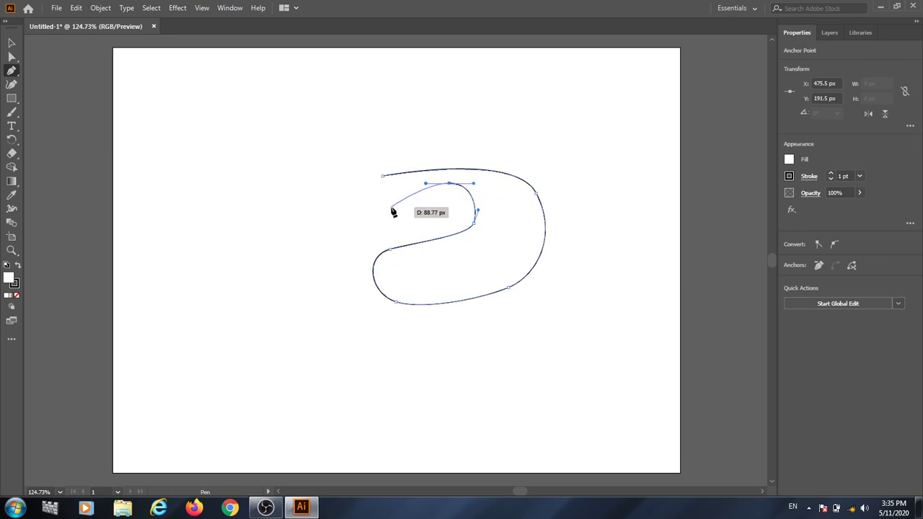
left_click_drag(383, 211, 376, 175)
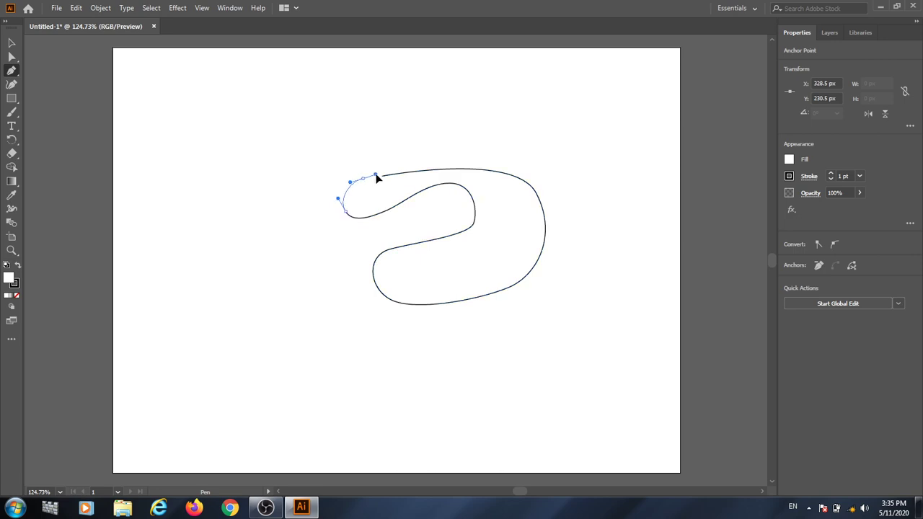
left_click(383, 178)
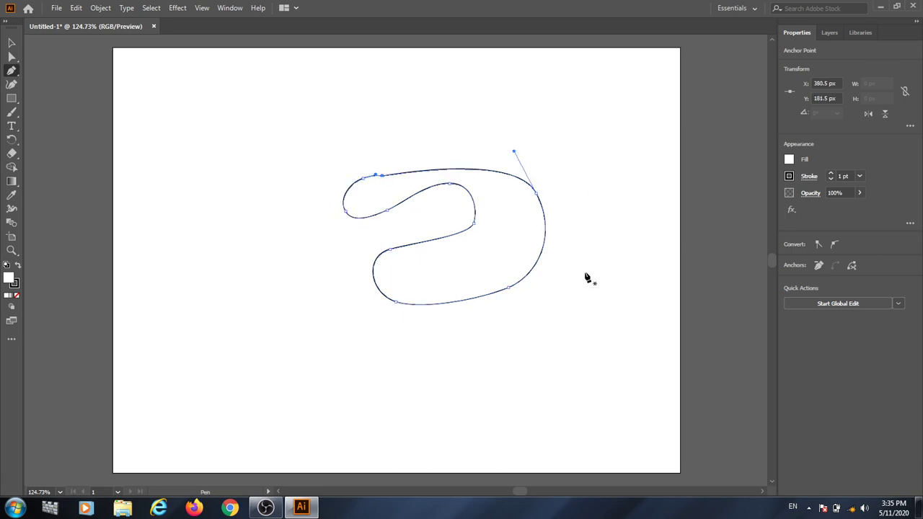
- Expand Layer 1 in the document's layers and select the drawn path's entry
left_click(830, 34)
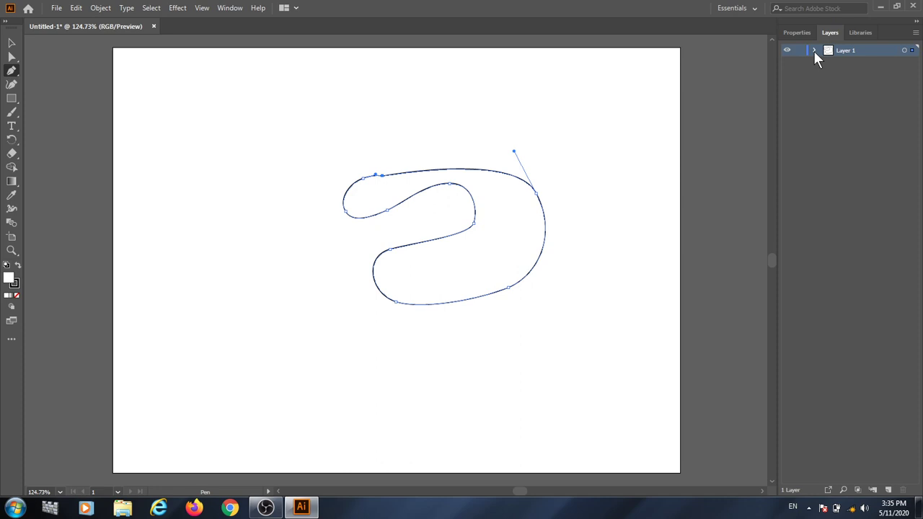
left_click(814, 50)
left_click(865, 63)
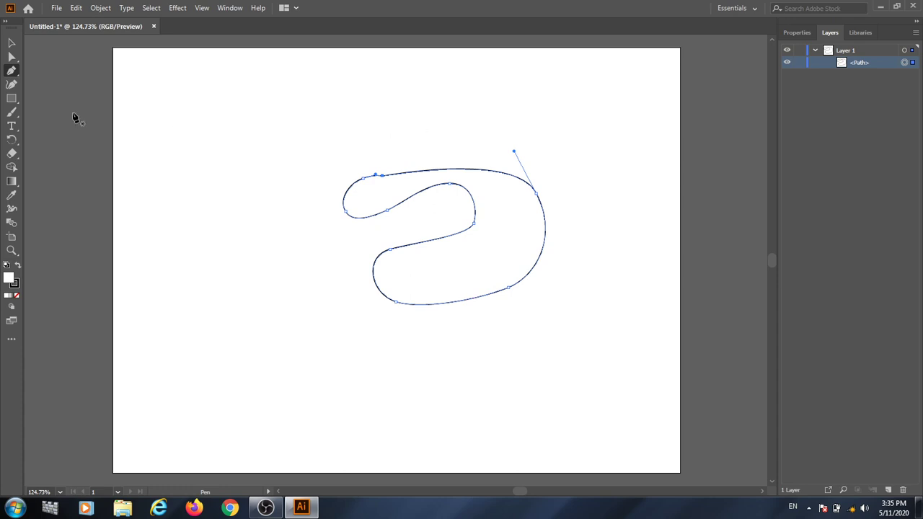
- Shorten and re-angle the direction handles of the path's upper-left anchor with the Anchor Point tool
left_click(12, 70)
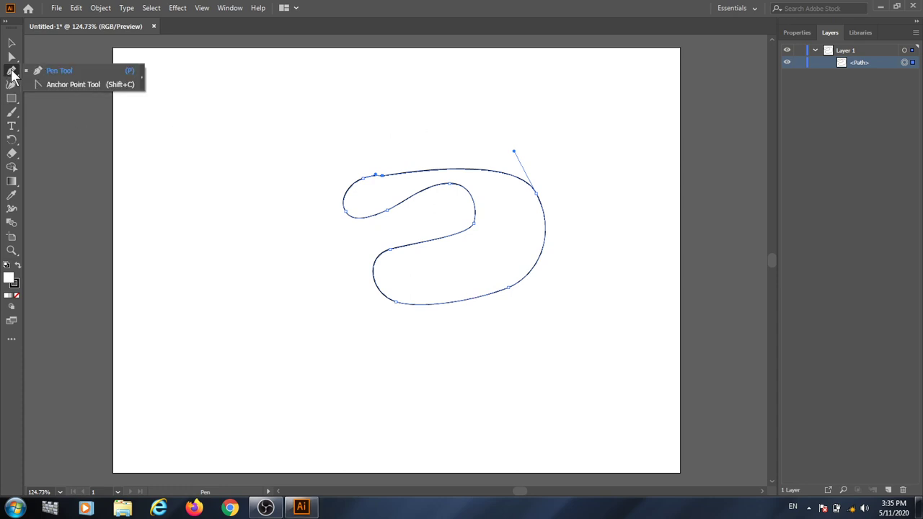
left_click(61, 88)
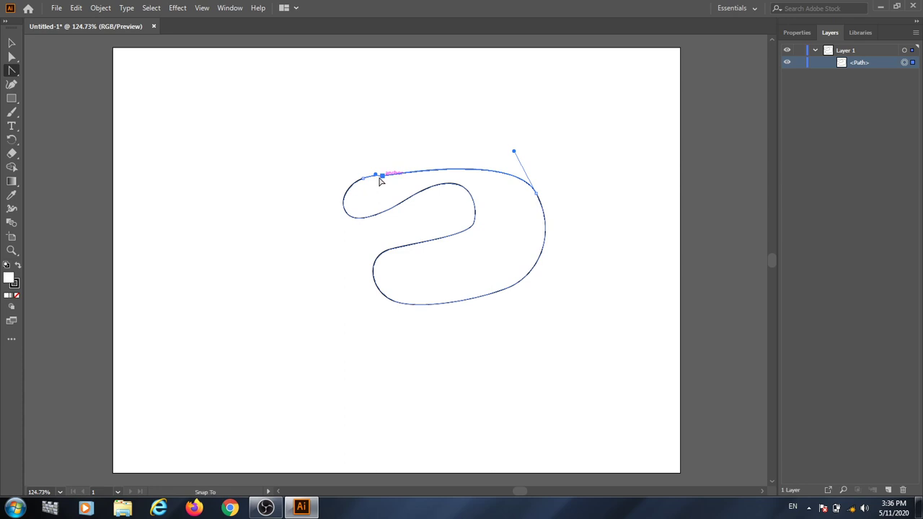
left_click(363, 178)
left_click_drag(364, 179, 367, 180)
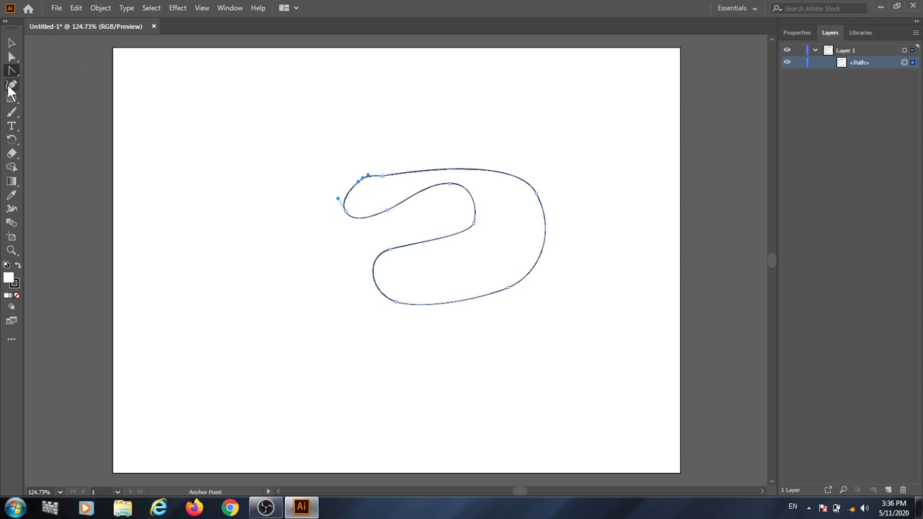
- Reshape the path's top edge with Direct Selection by moving its starting anchor up and right and adjusting the upper-right anchor's handle
left_click_drag(11, 66, 83, 57)
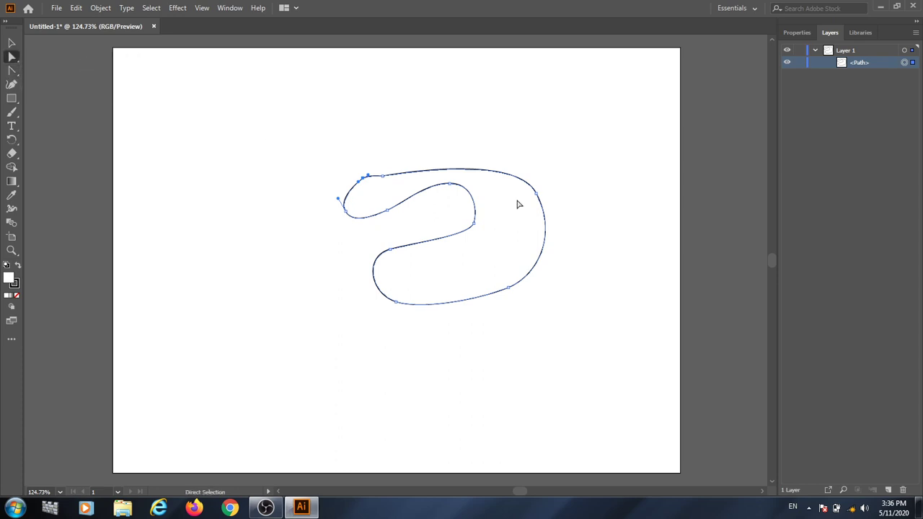
mouse_move(382, 181)
left_mouse_down()
mouse_move(428, 165)
mouse_move(375, 169)
left_mouse_up()
left_click(462, 160)
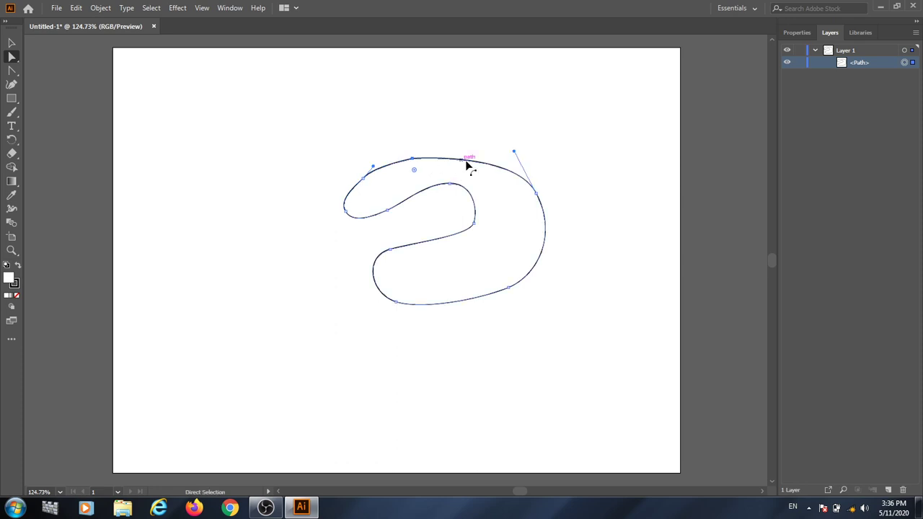
left_click_drag(518, 150, 502, 145)
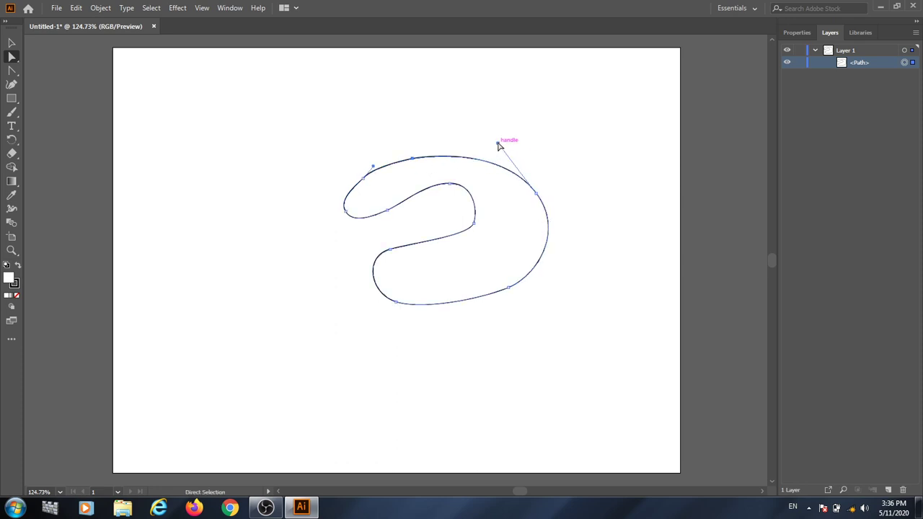
- Move the anchor on the path's top edge slightly upward
left_click(363, 180)
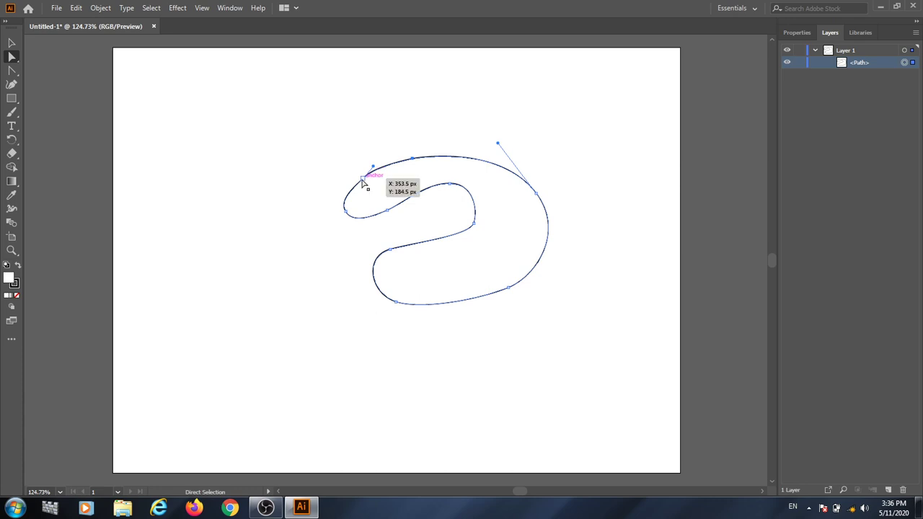
left_click(413, 162)
mouse_move(415, 163)
left_mouse_down()
mouse_move(432, 152)
mouse_move(412, 155)
left_mouse_up()
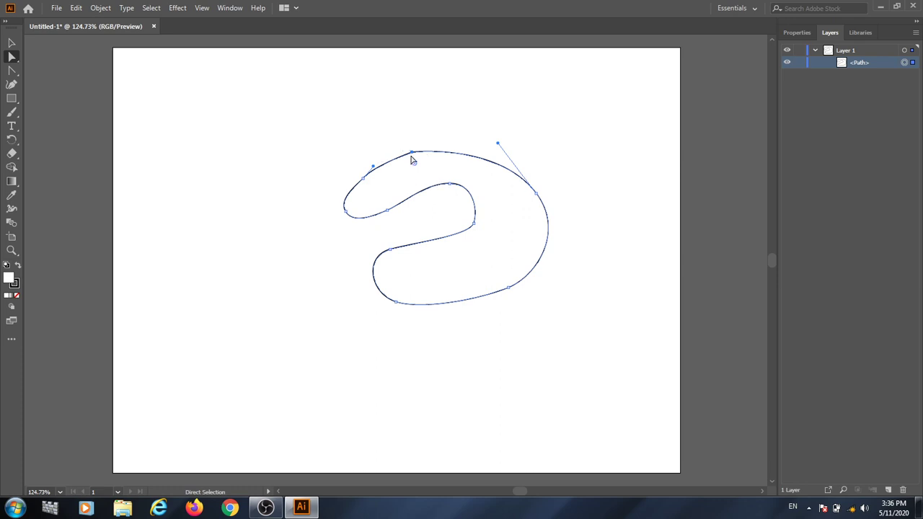
- Round the corner at the path's top anchor using its live corner widget
scroll(411, 159, "up", 10)
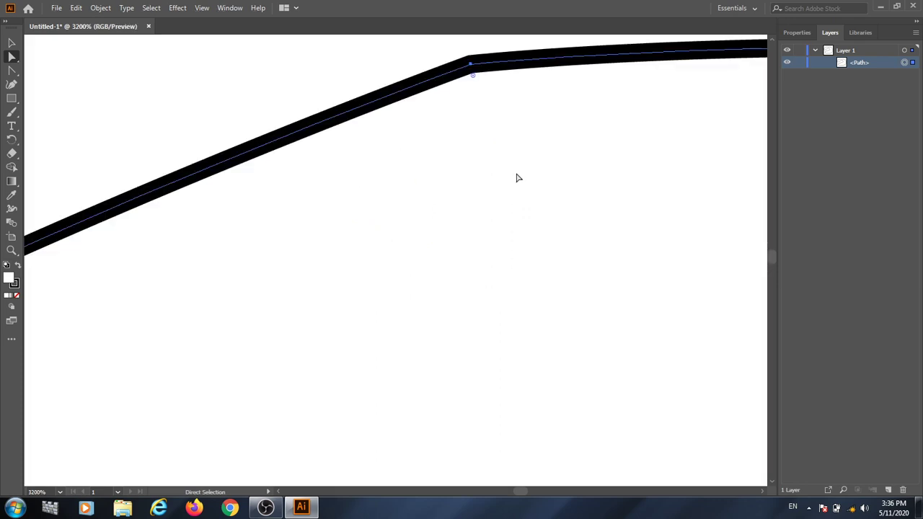
left_click_drag(597, 117, 480, 144)
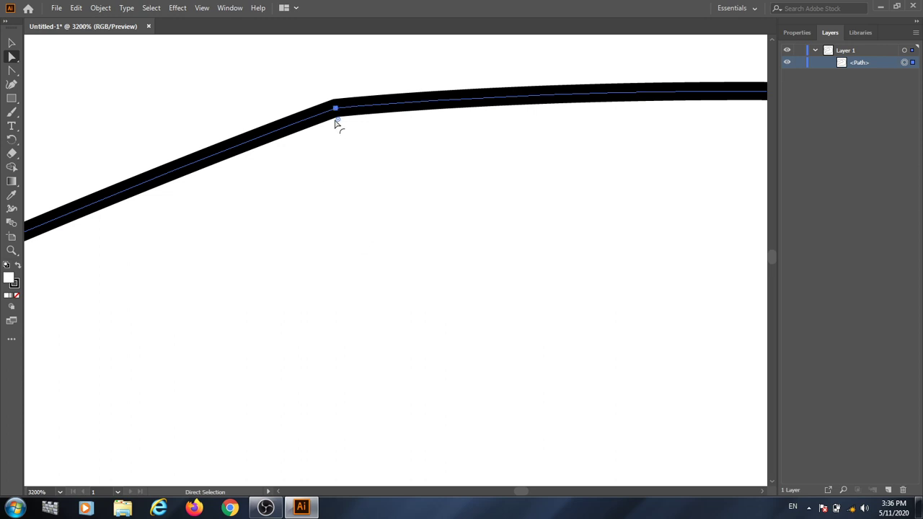
left_click_drag(340, 127, 348, 229)
left_click_drag(363, 224, 430, 446)
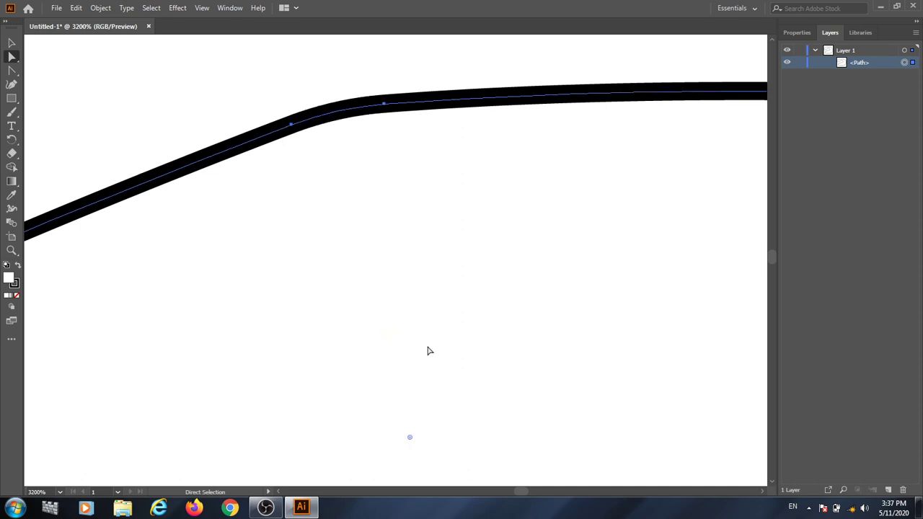
- Spread the two anchors of the rounded top corner farther apart along the path
left_click_drag(384, 106, 521, 94)
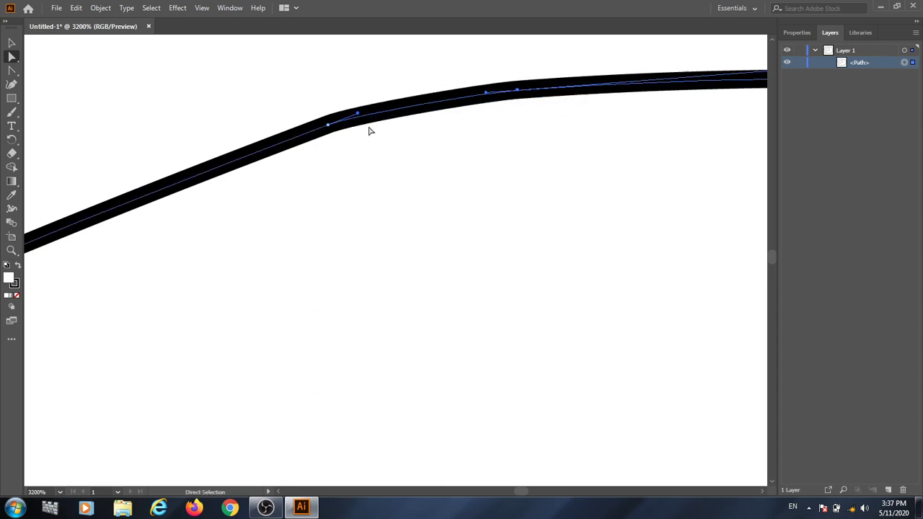
left_click(329, 126)
left_click(329, 126)
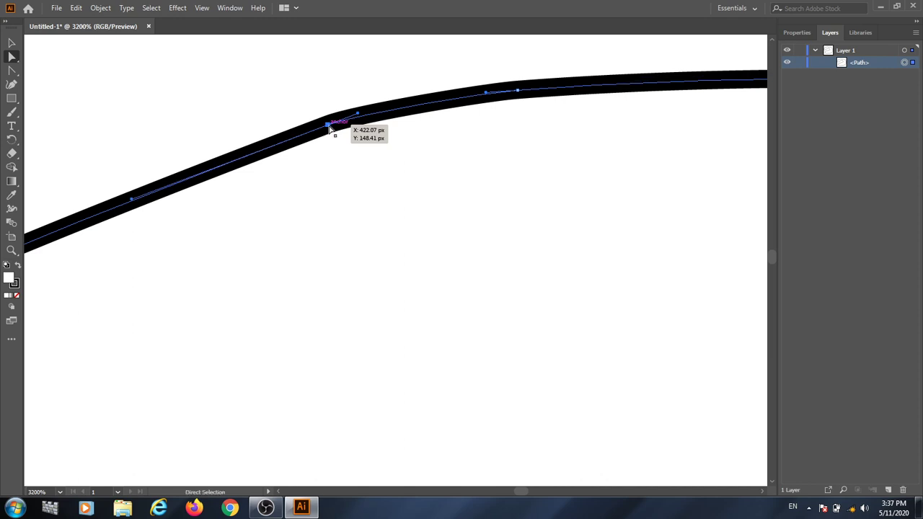
left_click_drag(329, 127, 207, 170)
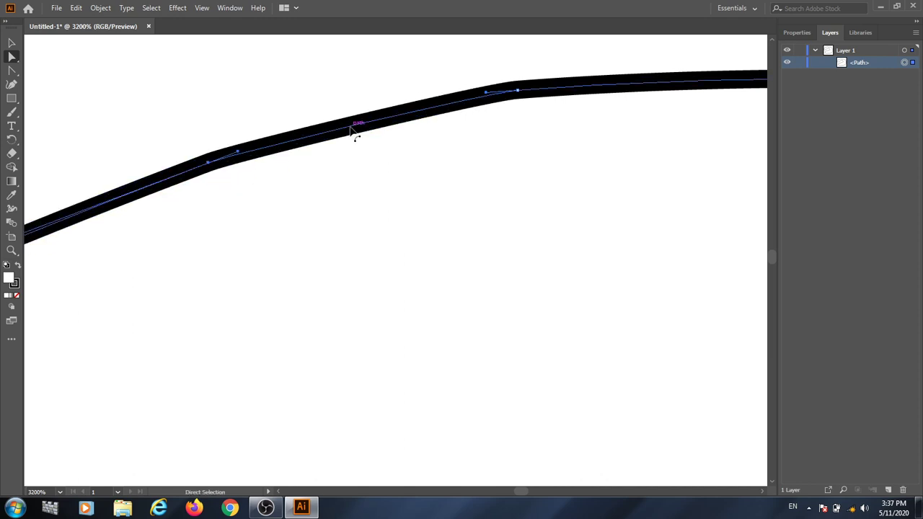
- Undo a trial bend of the segment between the two top anchors and smooth it by lengthening the right anchor's handle
mouse_move(352, 127)
left_mouse_down()
mouse_move(350, 113)
mouse_move(353, 136)
left_mouse_up()
key("ctrl+z")
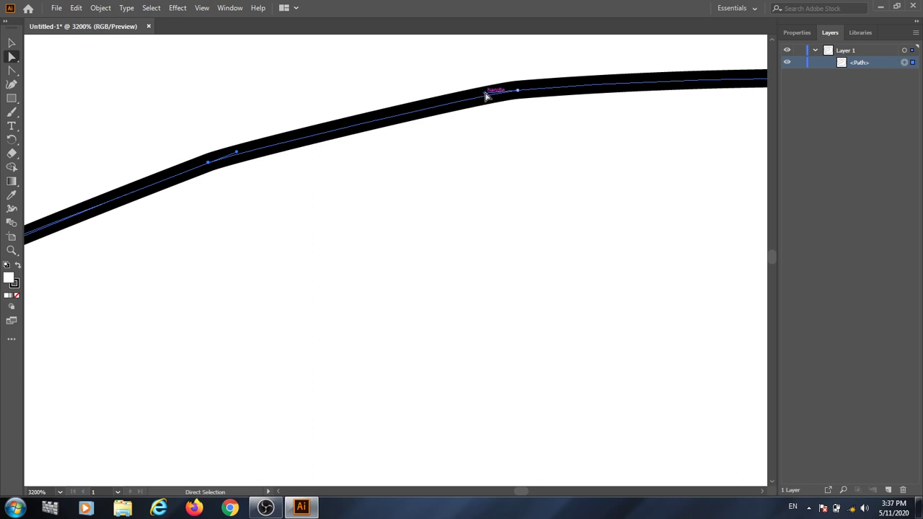
left_click_drag(486, 93, 409, 91)
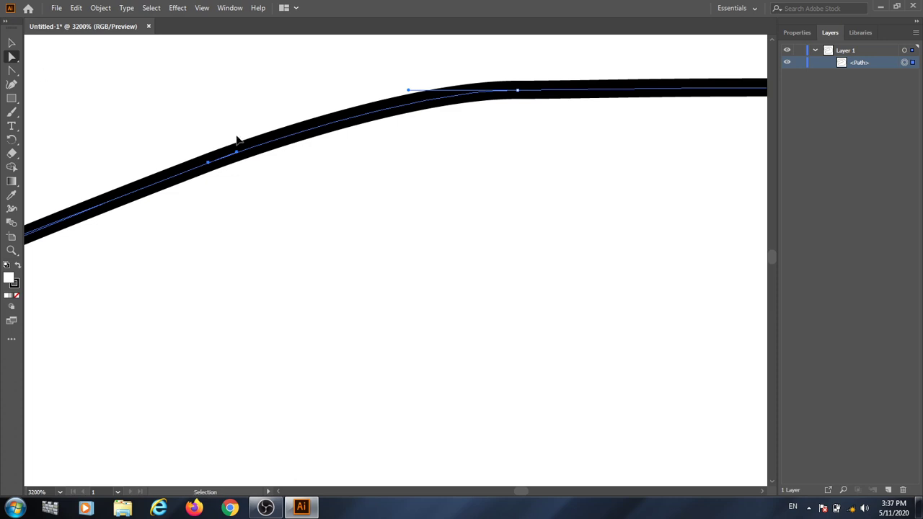
key("ctrl+0")
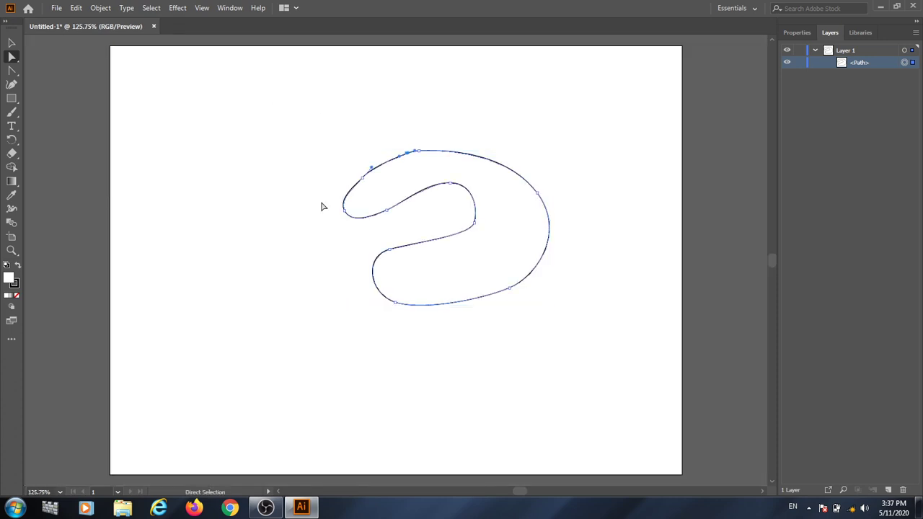
- Select the entire path with the Group Selection tool and review the related selection tools without switching
left_click(13, 57)
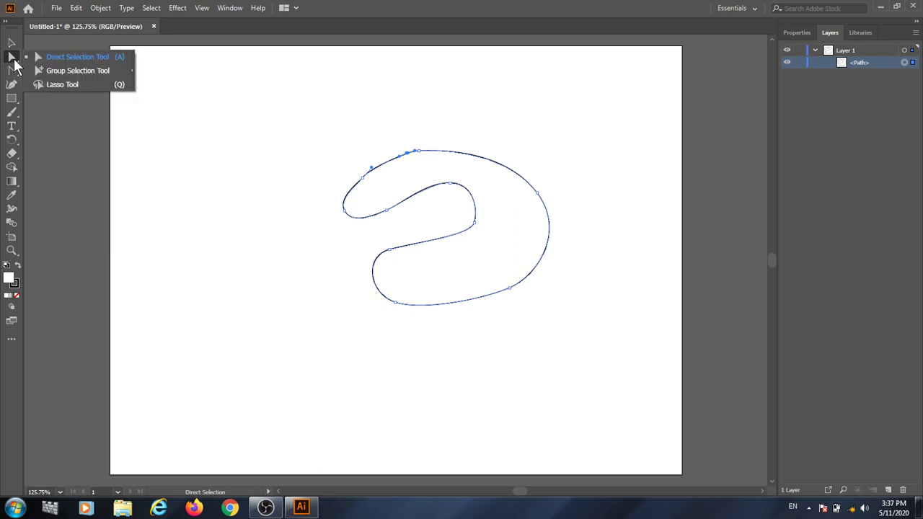
left_click(79, 71)
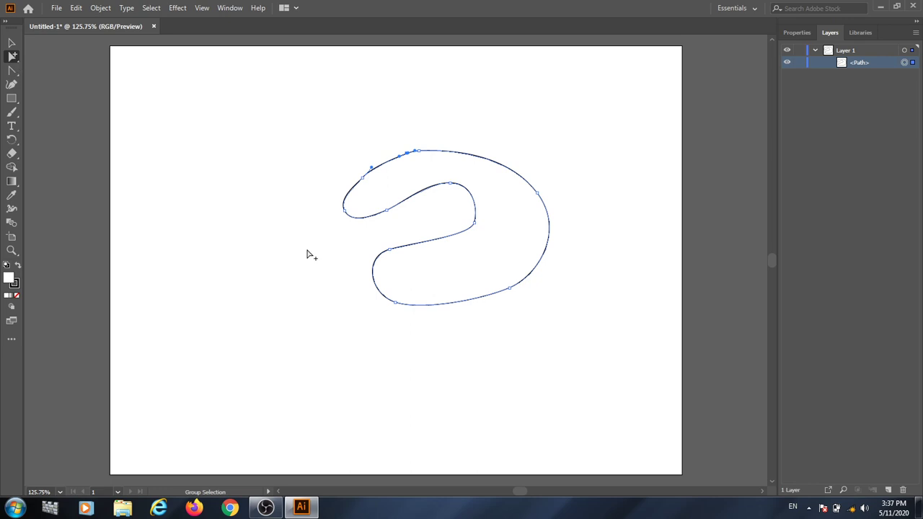
left_click_drag(358, 248, 467, 382)
left_click(12, 58)
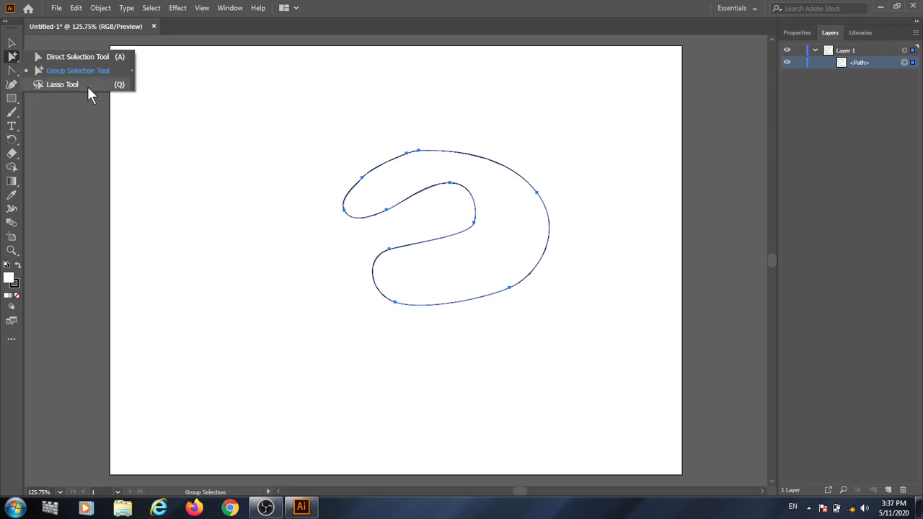
left_click(354, 7)
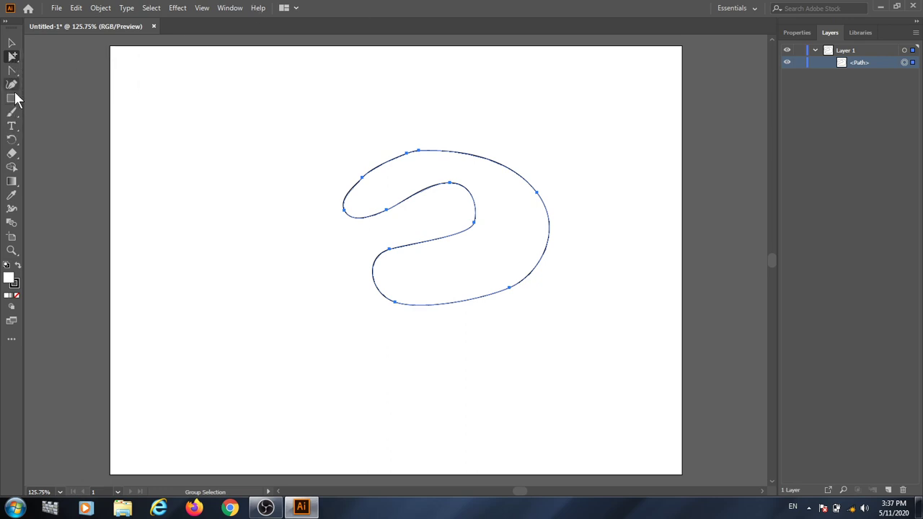
- Draw a closed angular outline with seven or more anchors beside the curved shape using the Pen tool
left_click(12, 73)
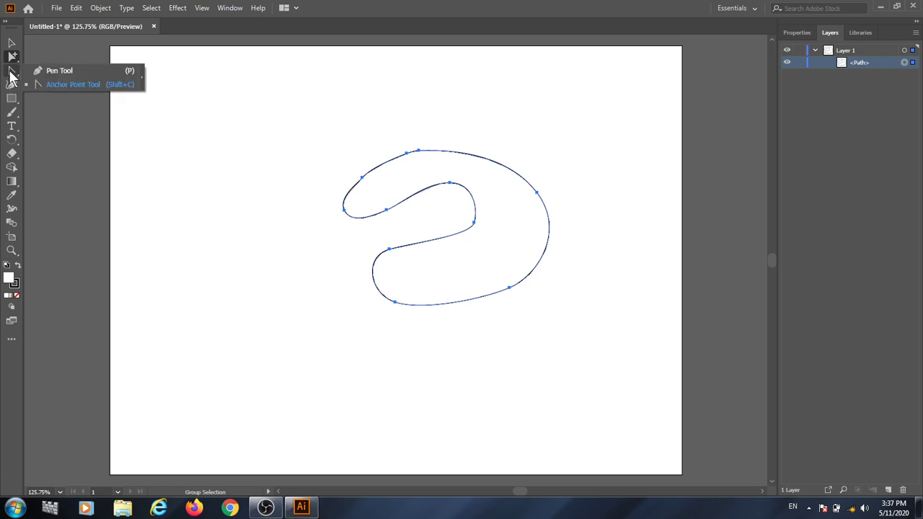
left_click(52, 72)
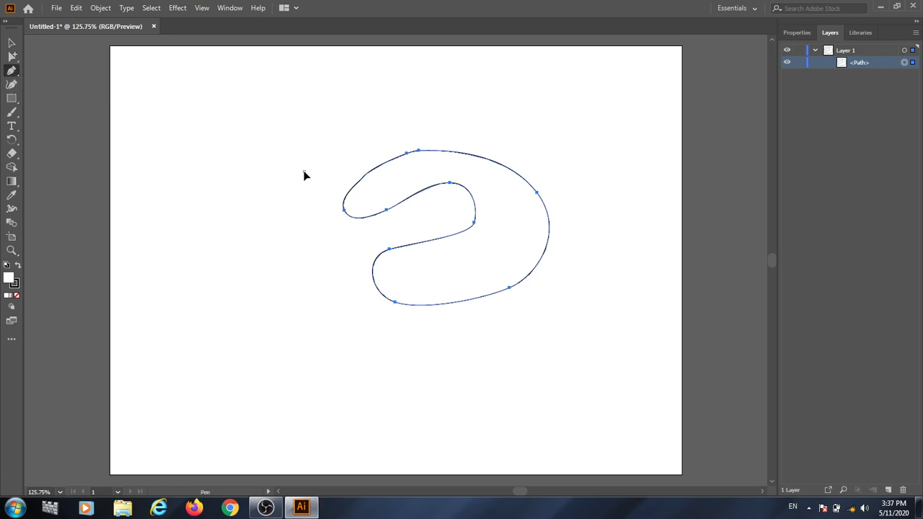
left_click(303, 173)
left_click_drag(331, 222, 353, 277)
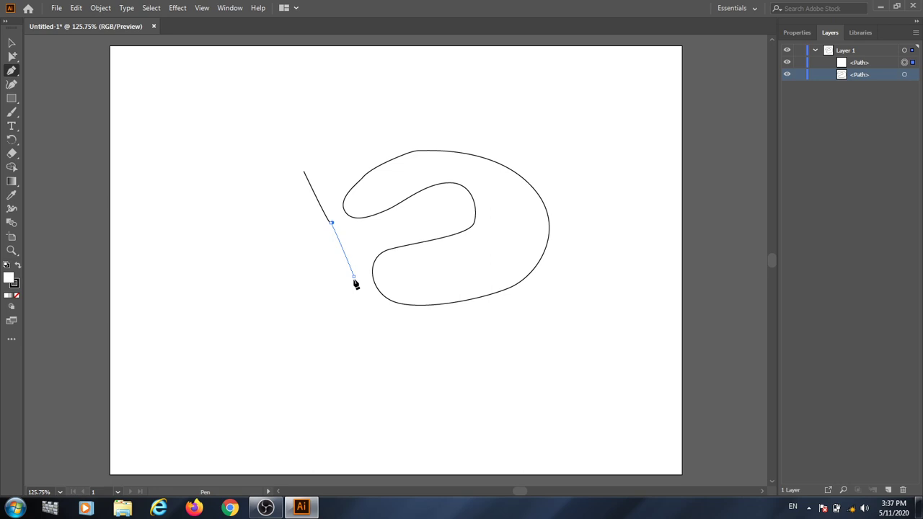
left_click(351, 328)
left_click(278, 364)
left_click(241, 330)
left_click(241, 251)
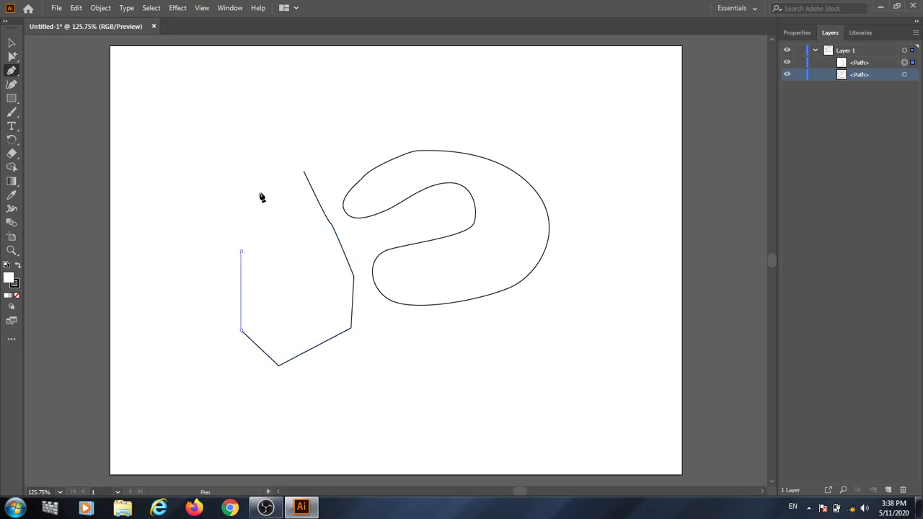
left_click(269, 180)
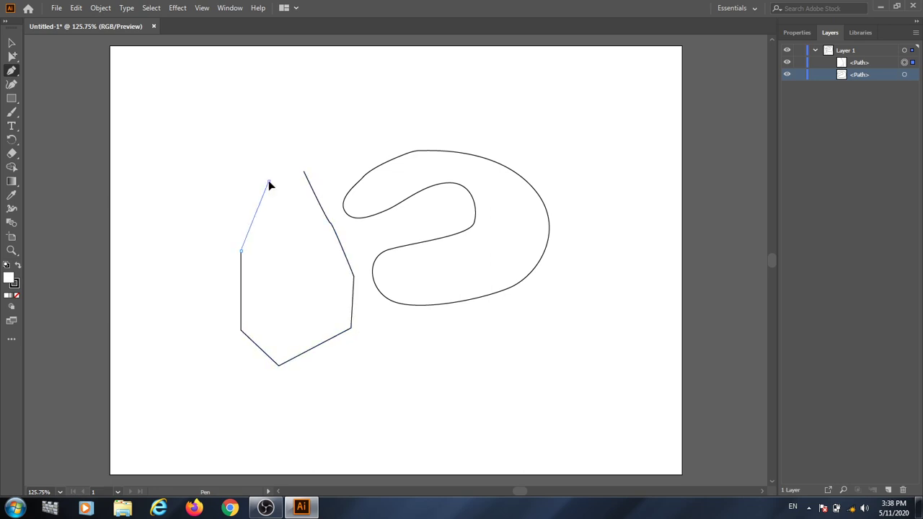
left_click(304, 174)
left_click(11, 44)
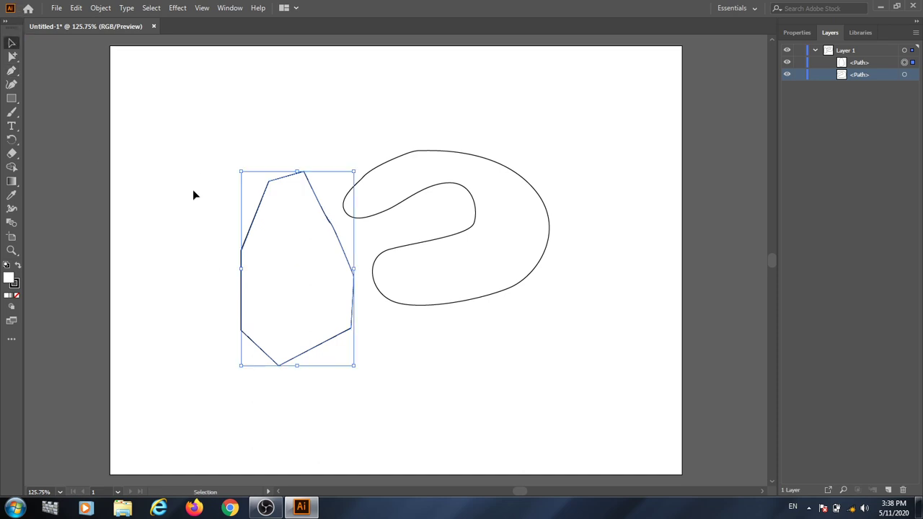
- Undo the closing of the angular outline and delete what remains of it
key("ctrl+z")
key("ctrl+z")
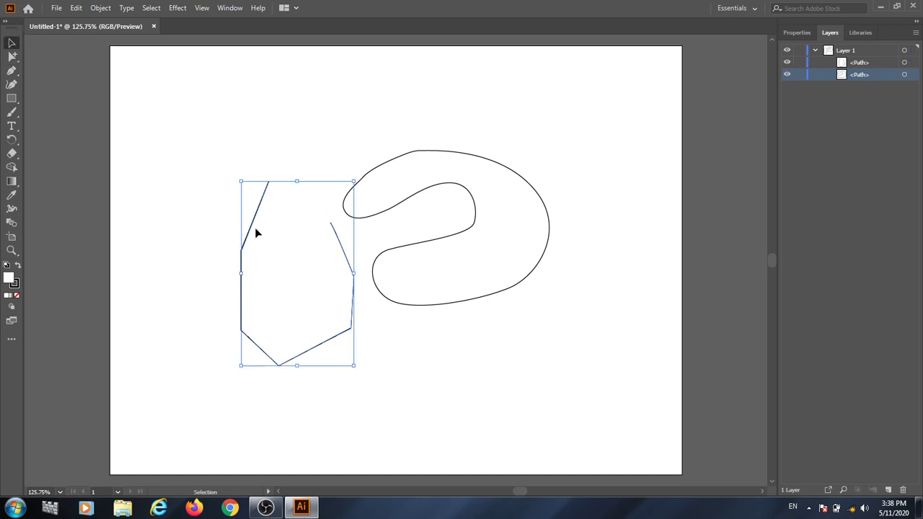
left_click(183, 156)
left_click_drag(177, 195, 311, 346)
key("Delete")
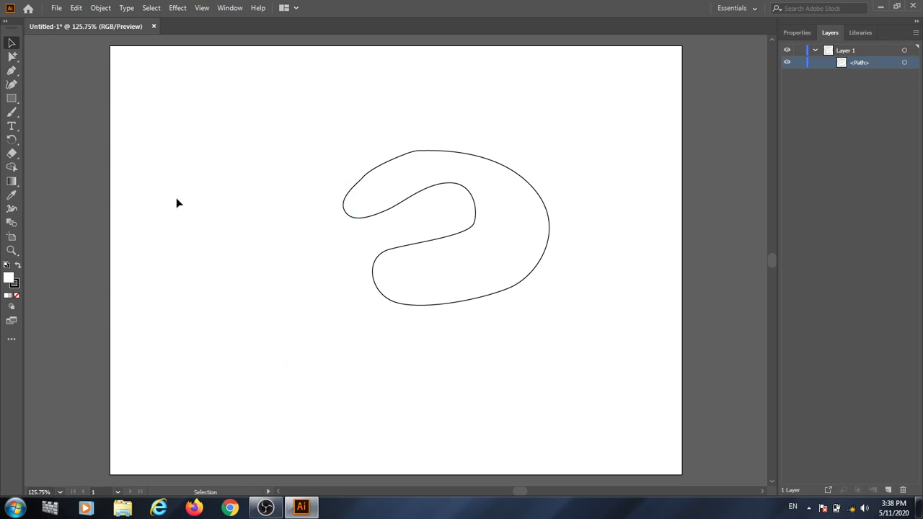
- Save the document to the Desktop as Practice Work in Adobe Illustrator (*.AI) format with the default Illustrator 2020 options
key("alt")
key("ctrl+s")
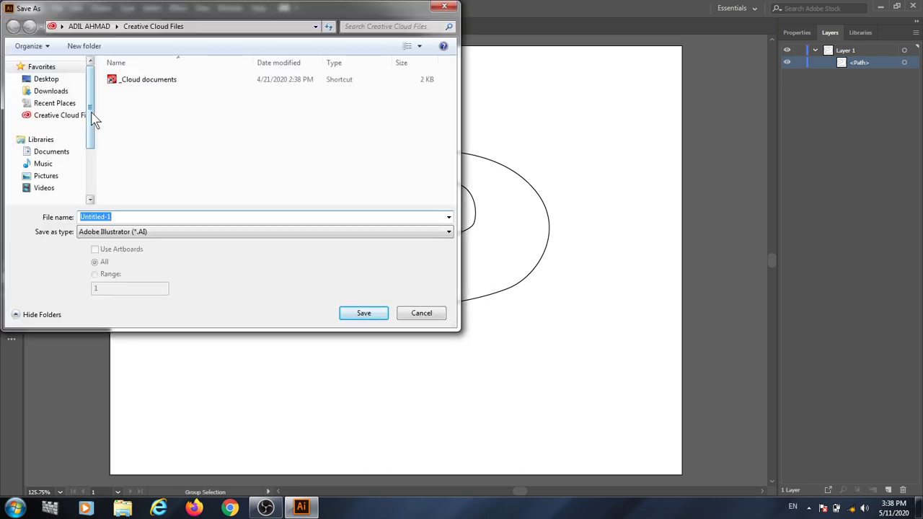
left_click_drag(94, 119, 91, 93)
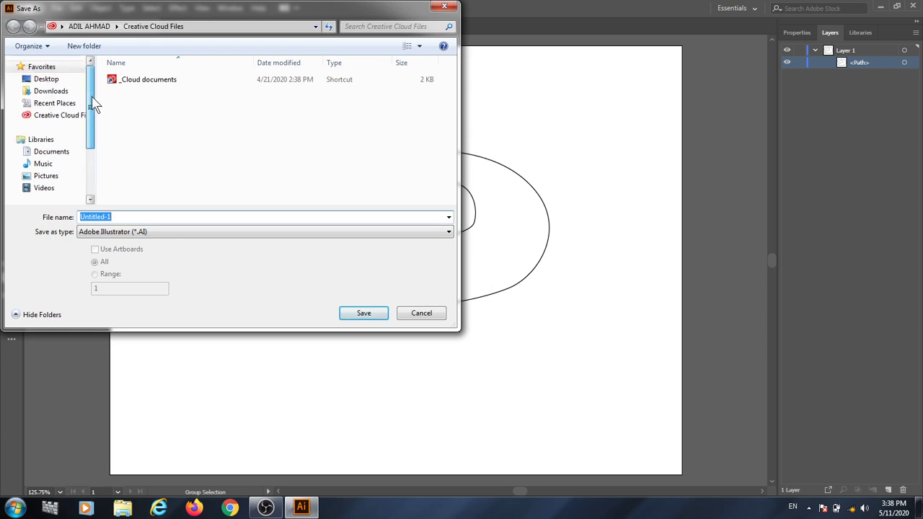
left_click(45, 80)
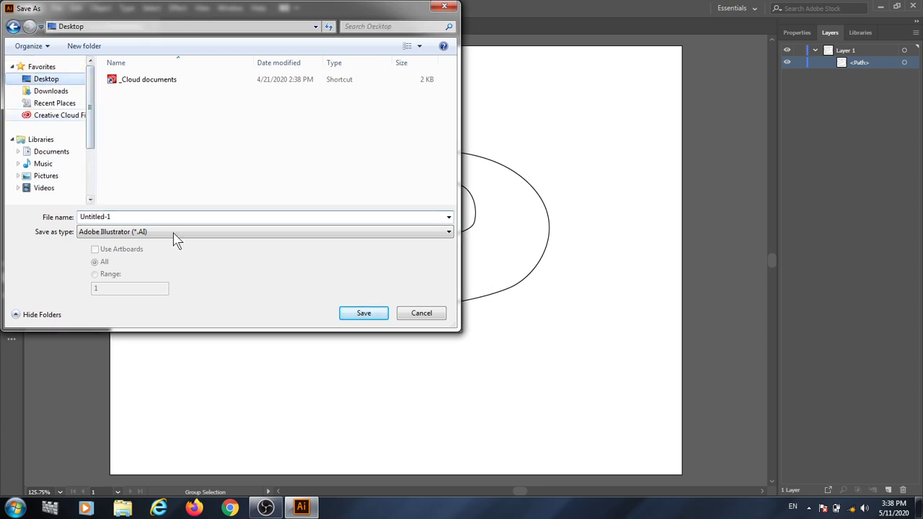
left_click(134, 216)
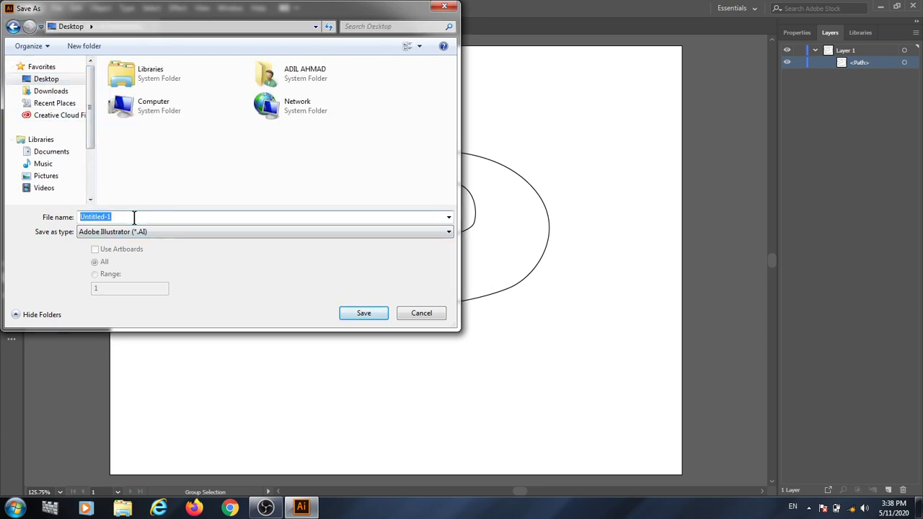
type("Practice Work")
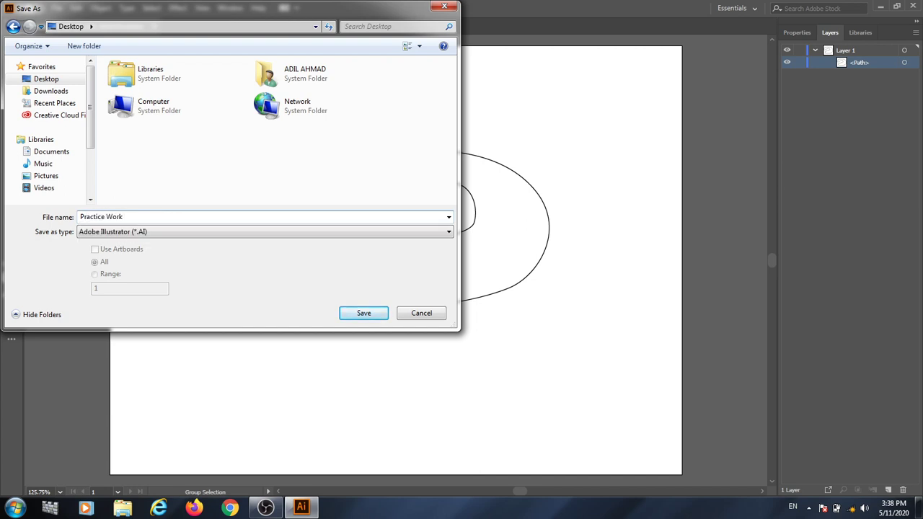
left_click(364, 313)
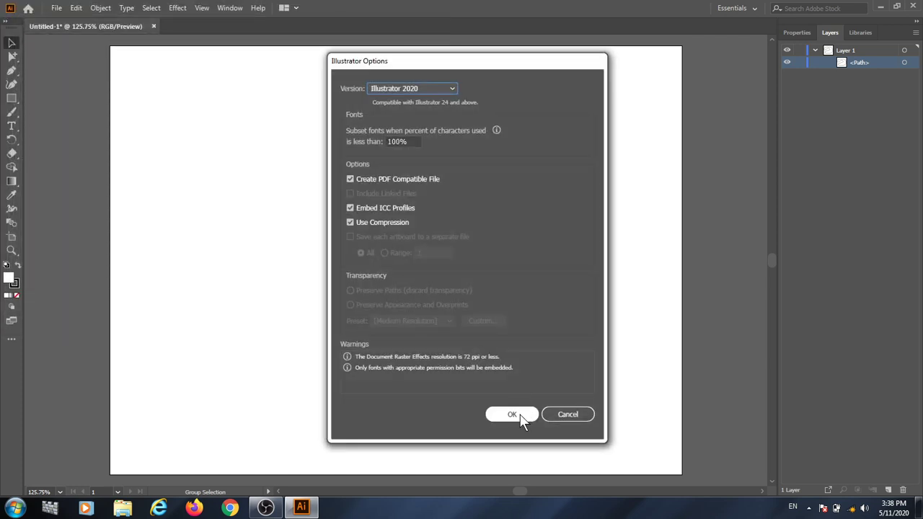
left_click(519, 415)
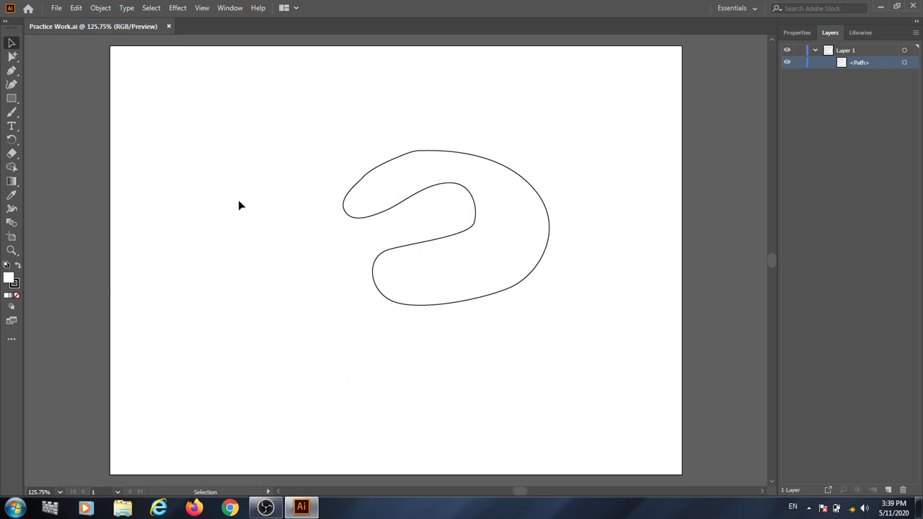
- Draw a closed, smooth mushroom-like outline to the left of the existing shape with the Curvature tool
left_click(12, 85)
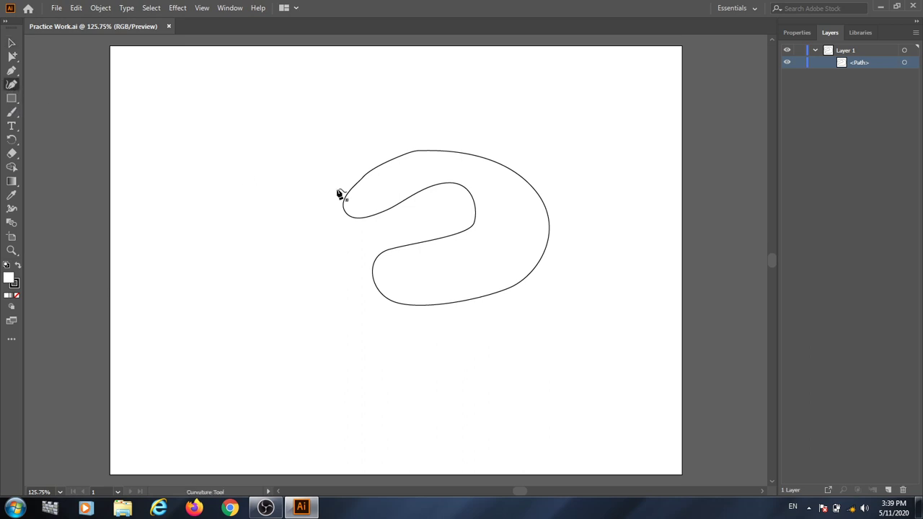
left_click(227, 137)
left_click(281, 161)
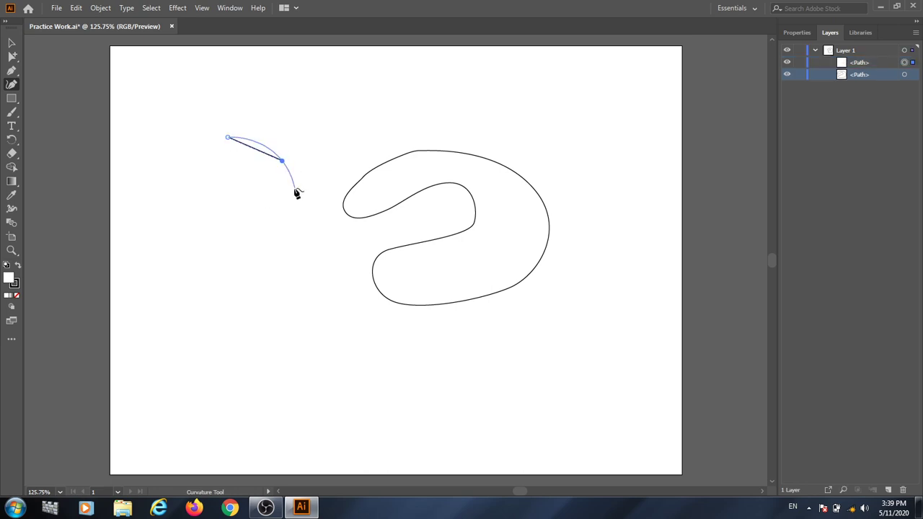
left_click(292, 201)
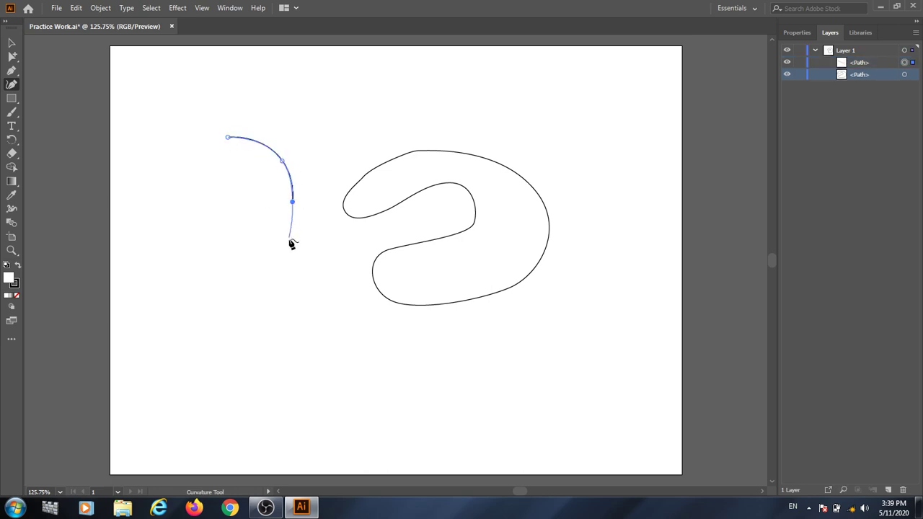
left_click(289, 243)
left_click(316, 279)
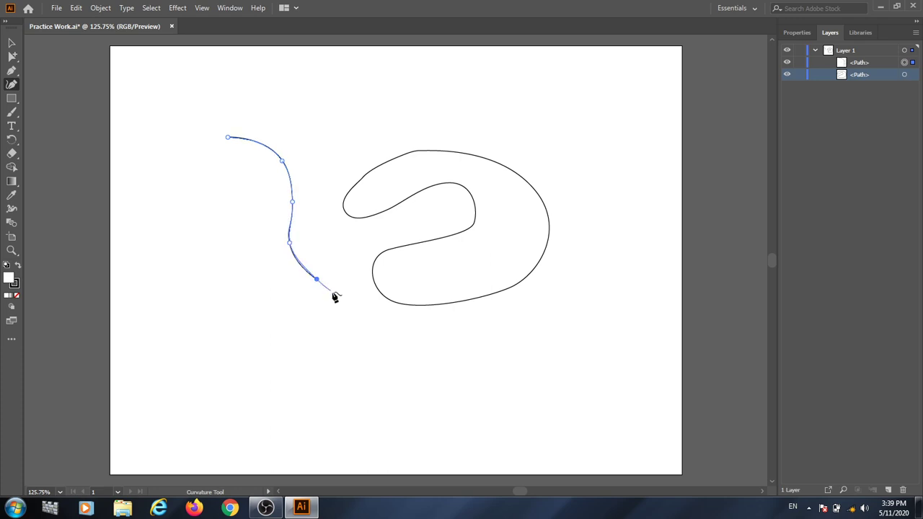
left_click(334, 318)
left_click(316, 359)
left_click(266, 372)
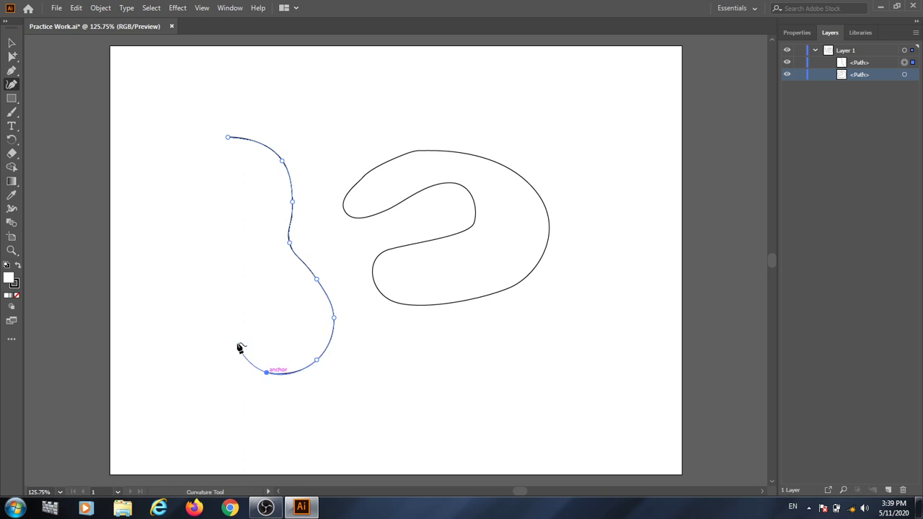
left_click(235, 330)
left_click(239, 275)
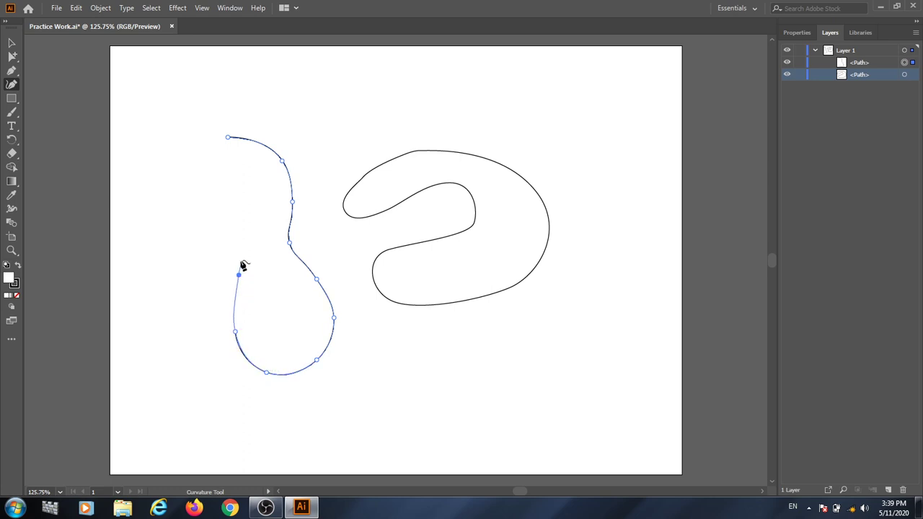
left_click(201, 237)
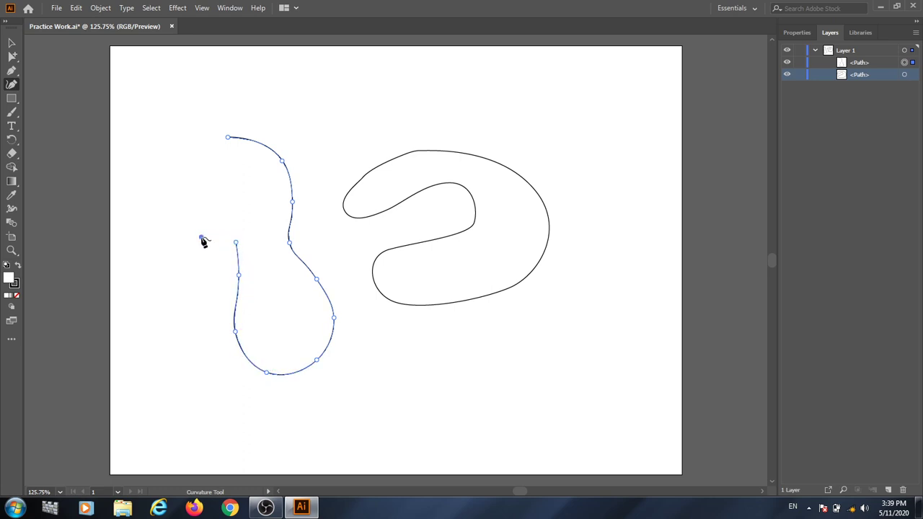
left_click(158, 251)
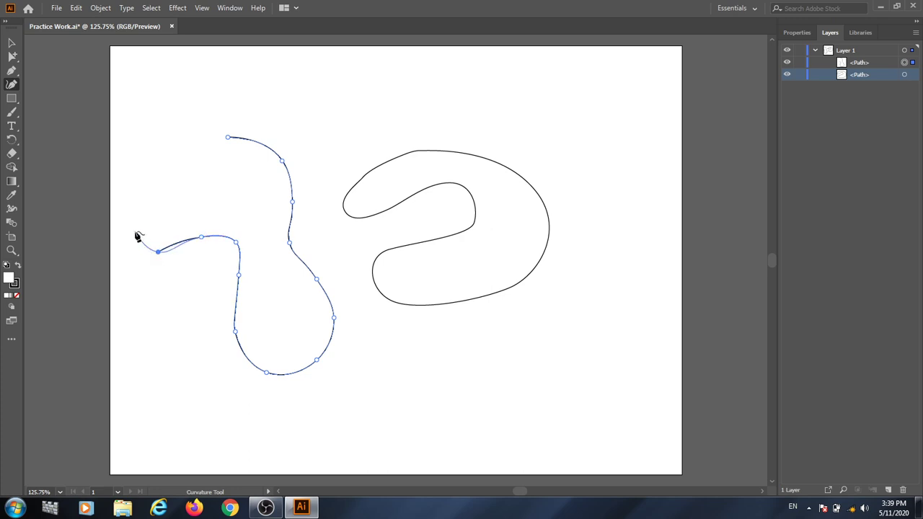
left_click(132, 230)
left_click(135, 190)
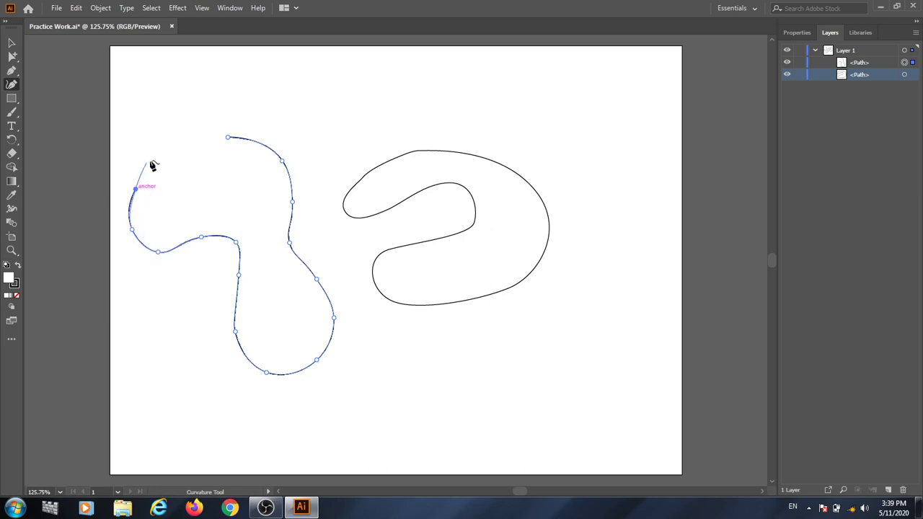
left_click(163, 150)
left_click(228, 138)
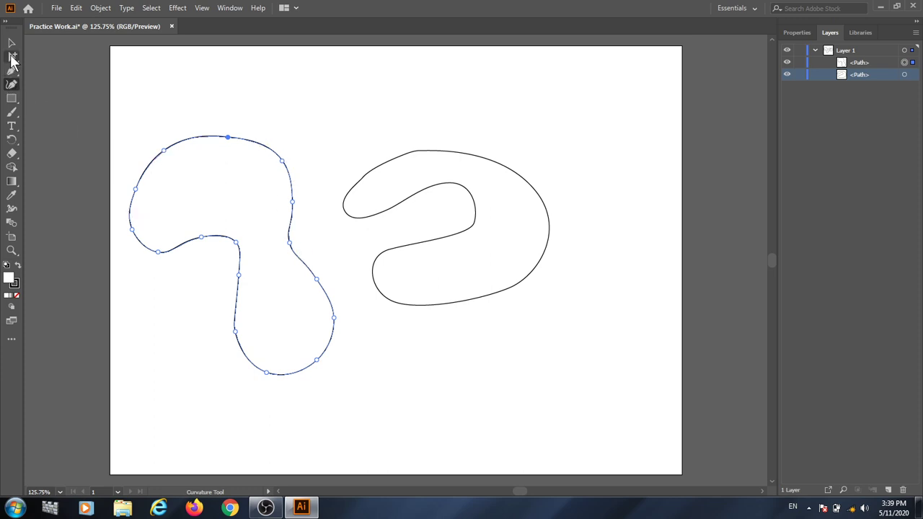
- Move the new outline closer to the existing shape with the Group Selection tool
left_click_drag(13, 56, 66, 70)
left_click(292, 182)
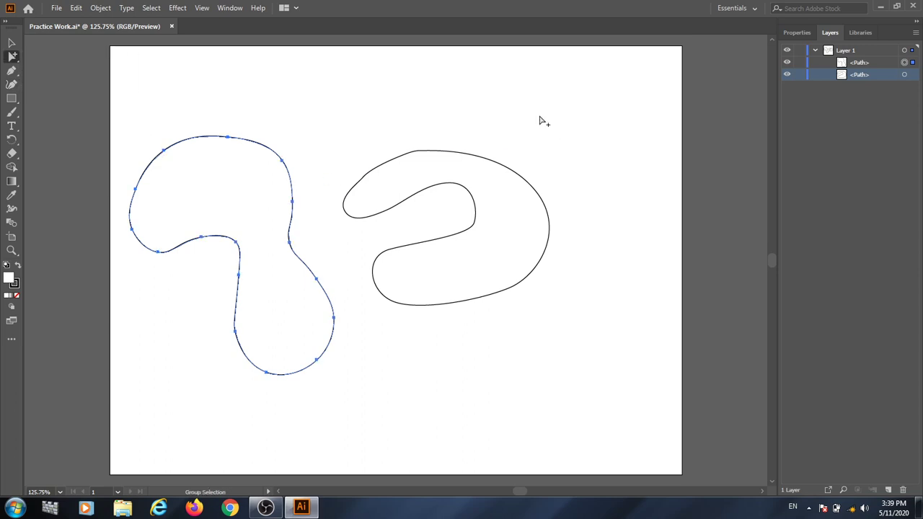
left_click_drag(540, 118, 230, 251)
left_click(381, 293)
left_click_drag(306, 265, 345, 268)
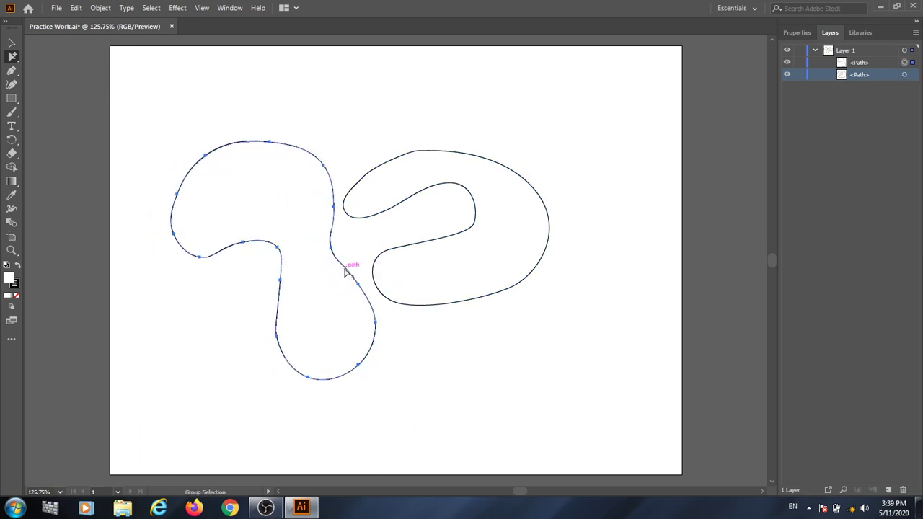
- Select both curved outlines and group them
left_click(345, 268, "shift")
left_click(385, 256, "shift")
key("v")
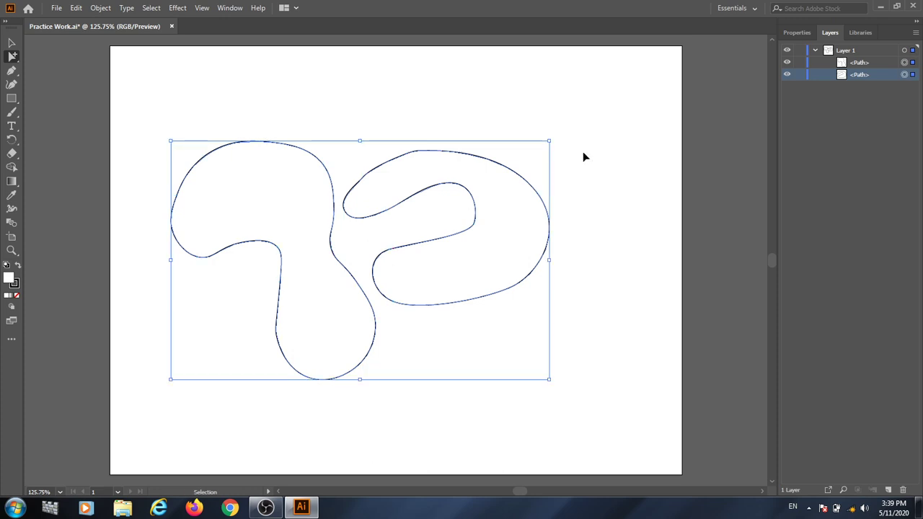
key("ctrl+g")
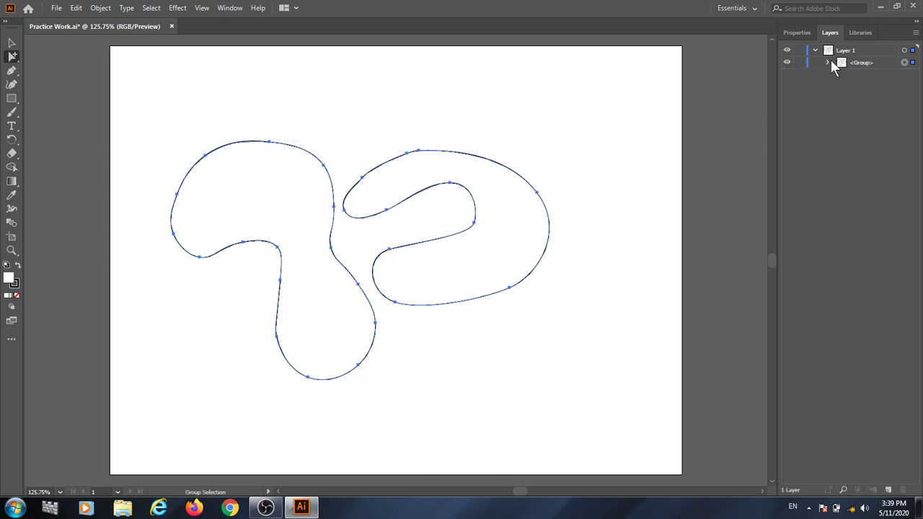
- Expand the group in the layer list to examine the paths it contains, and collapse it again
left_click(827, 62)
left_click(827, 63)
left_click(836, 65)
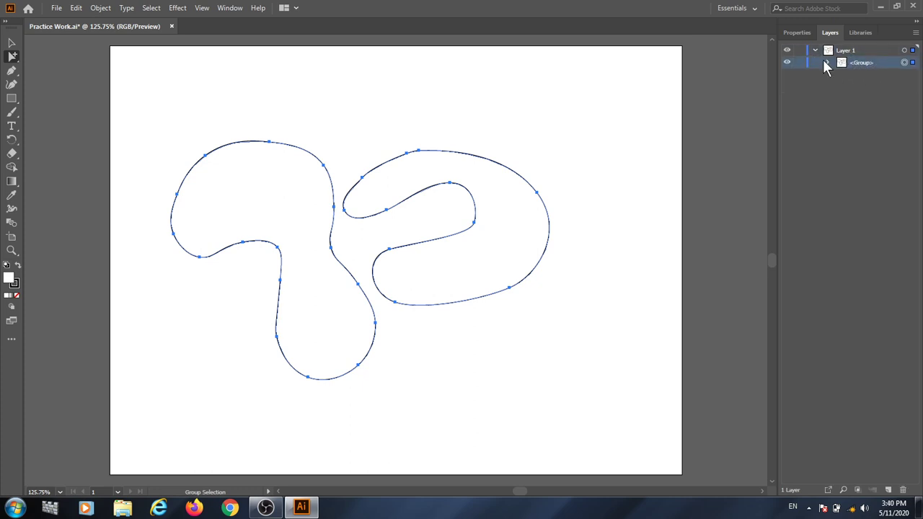
left_click(828, 62)
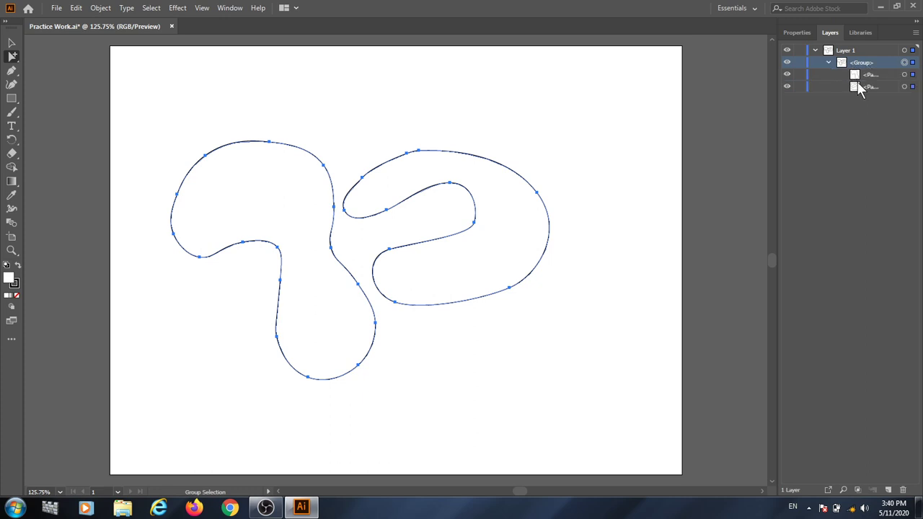
left_click(827, 62)
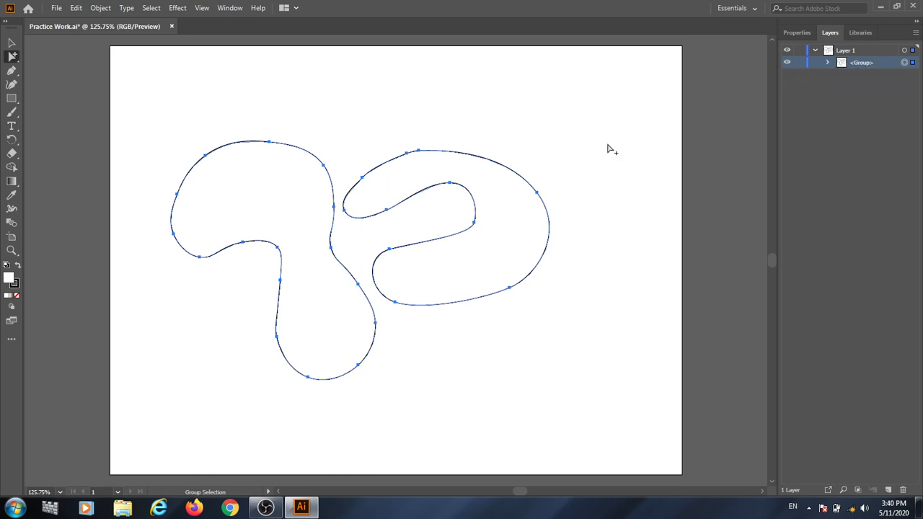
- Select only the right-hand path with the Group Selection tool, clear it, and select the whole group with the Selection tool
left_click(595, 185)
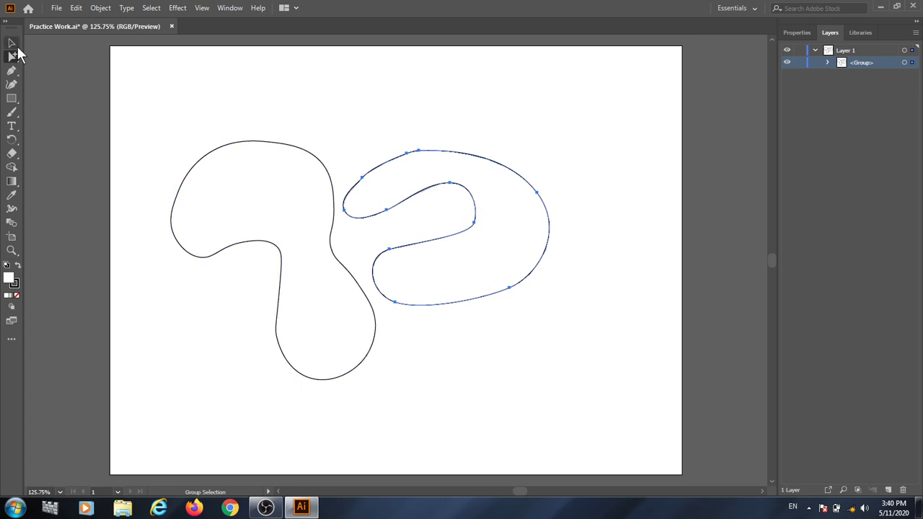
left_click(12, 42)
left_click(309, 99)
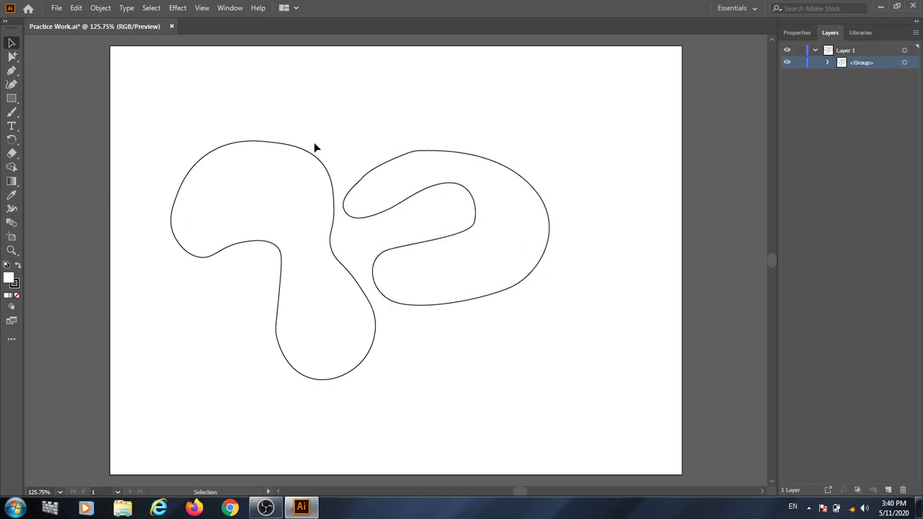
left_click(435, 151)
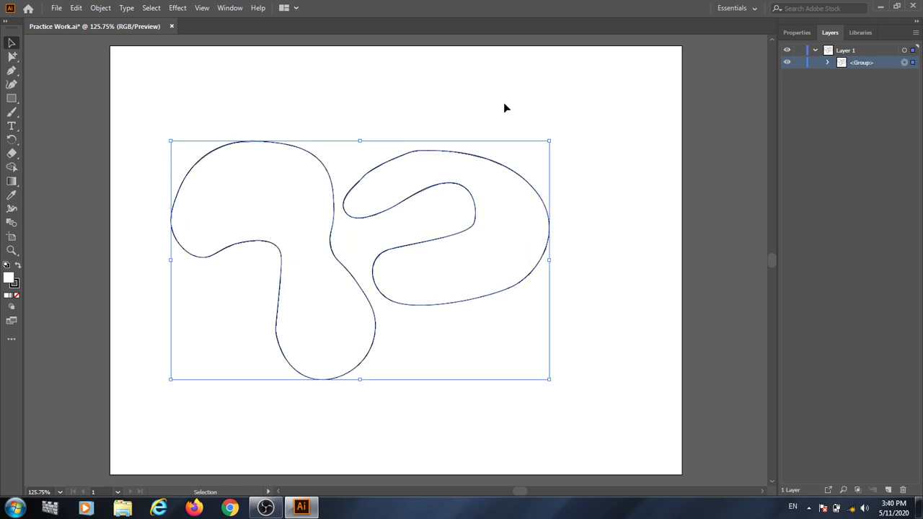
- Clear the group selection and select the left and right paths individually with the Group Selection tool
left_click(339, 94)
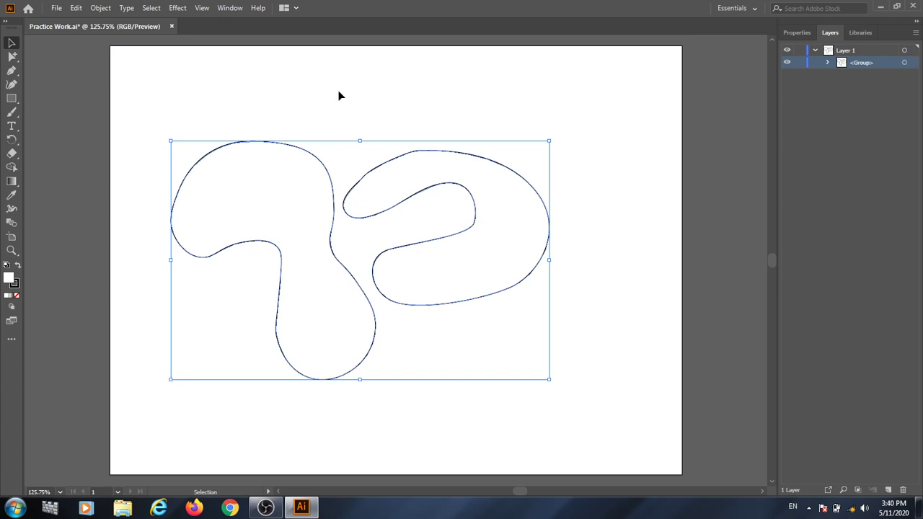
left_click(15, 57, "alt")
left_click_drag(15, 57, 52, 77)
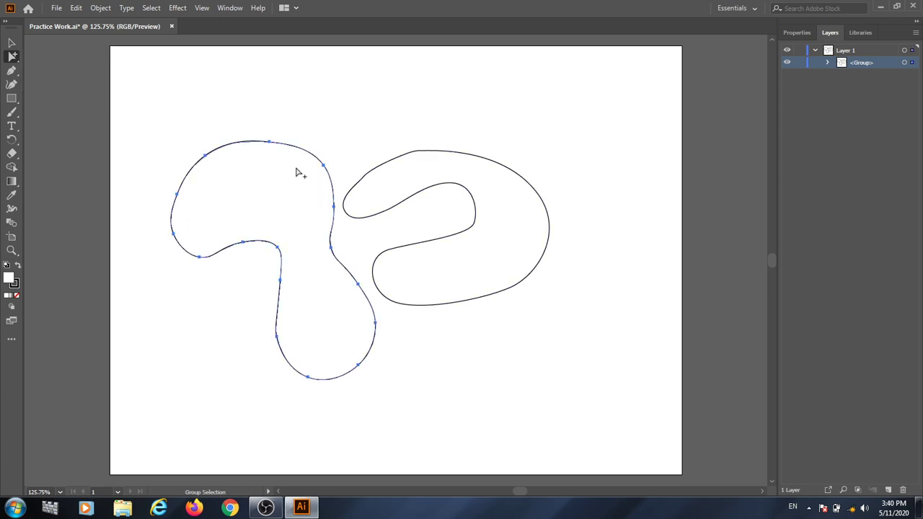
left_click(461, 151)
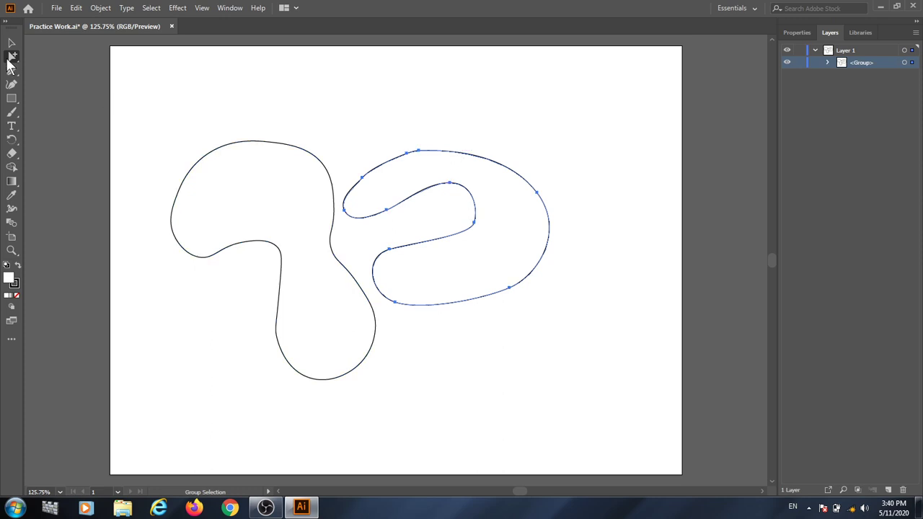
- Clear the path selection and select both outlines as one group with the Selection tool
left_click(11, 44)
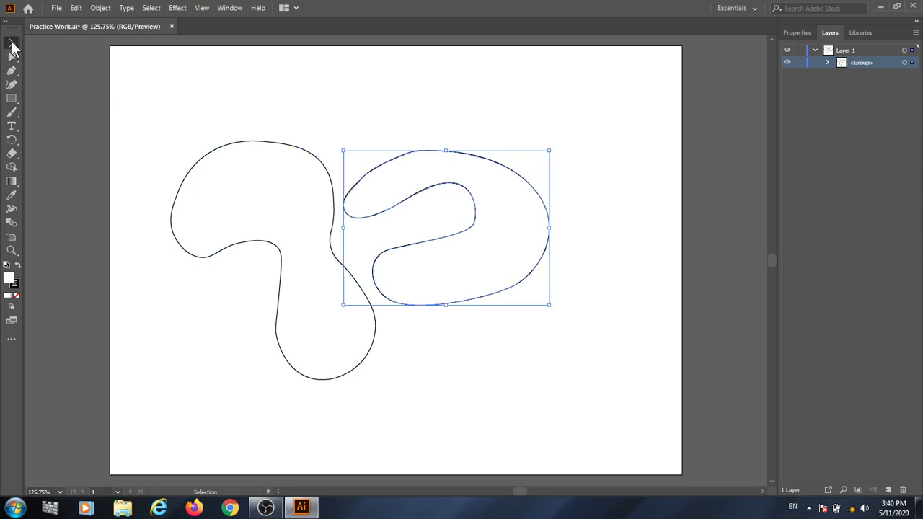
left_click(373, 202)
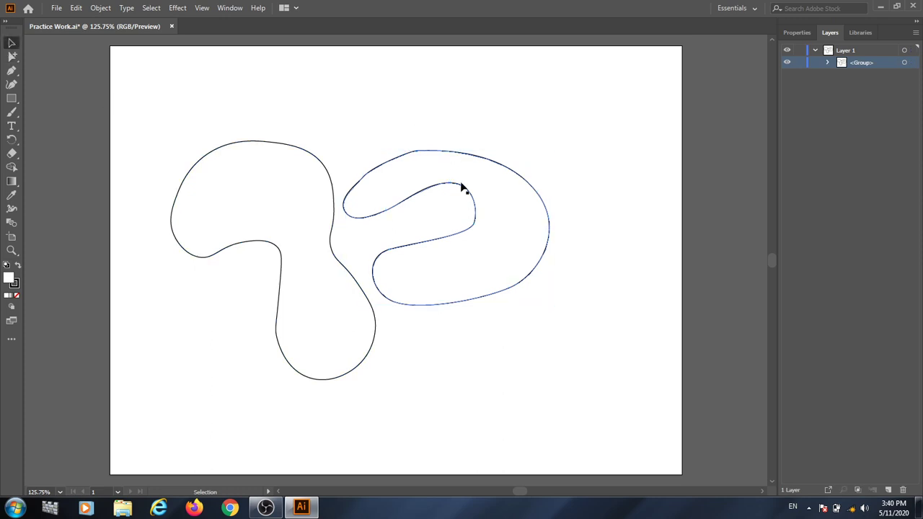
left_click(315, 158)
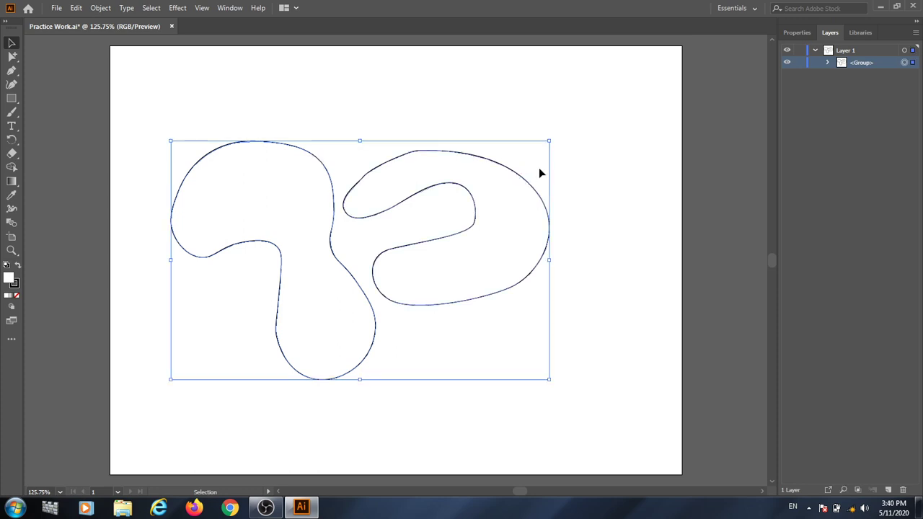
- Clear the selection and activate the Lasso tool
left_click(75, 68)
left_click_drag(15, 57, 55, 82)
left_click(75, 84)
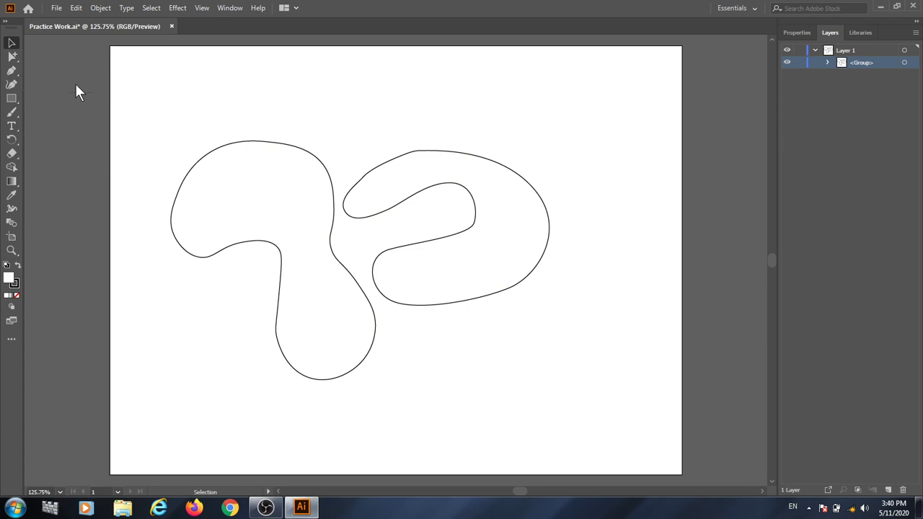
- With the Anchor Point tool, convert the left outline's upper-right anchor to a corner and back to smooth, and re-curve the neighbouring top anchor
left_click(12, 72)
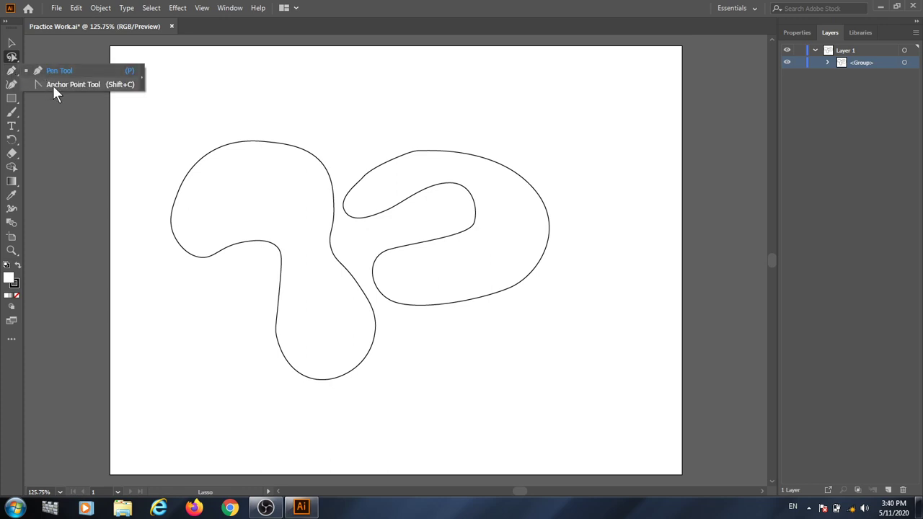
left_click(54, 86)
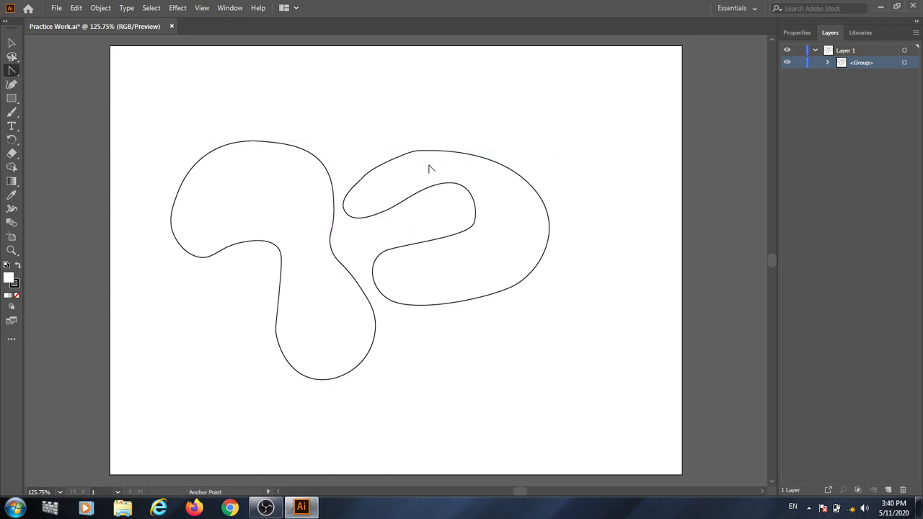
left_click(323, 165)
left_click_drag(323, 165, 333, 194)
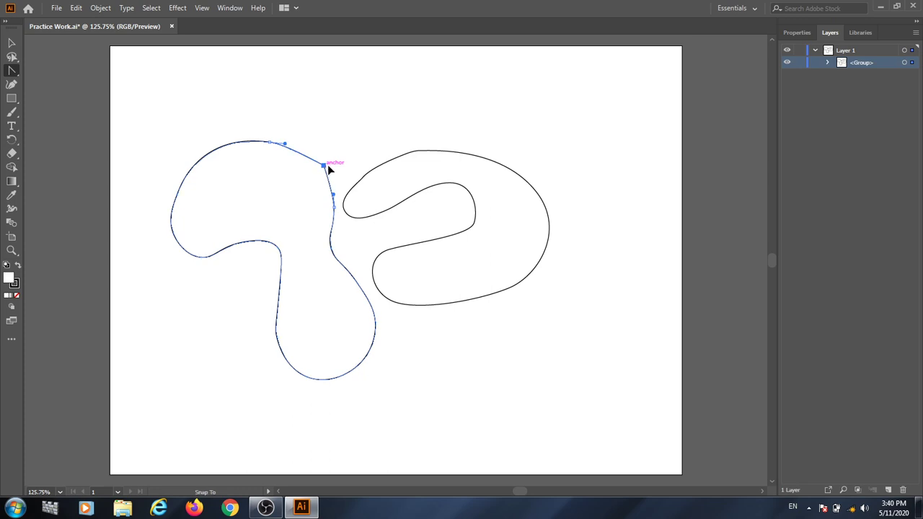
left_click(323, 165)
left_click_drag(335, 186, 334, 186)
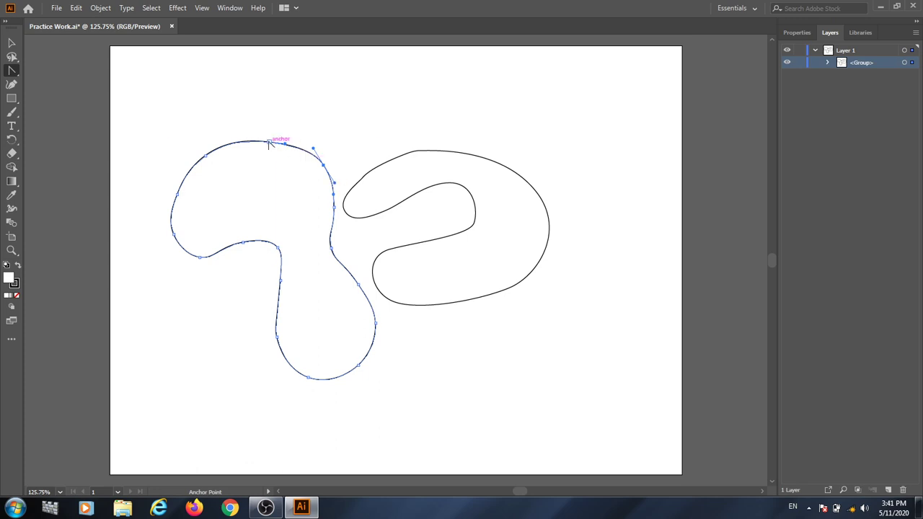
left_click_drag(268, 146, 285, 158)
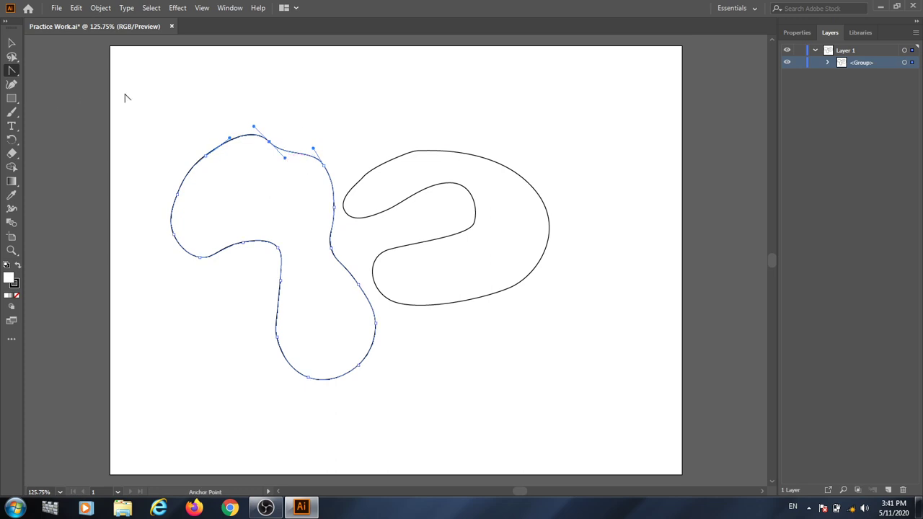
- Clear the anchor selection and select the whole group with the Selection tool
left_click(12, 98)
left_click(80, 98)
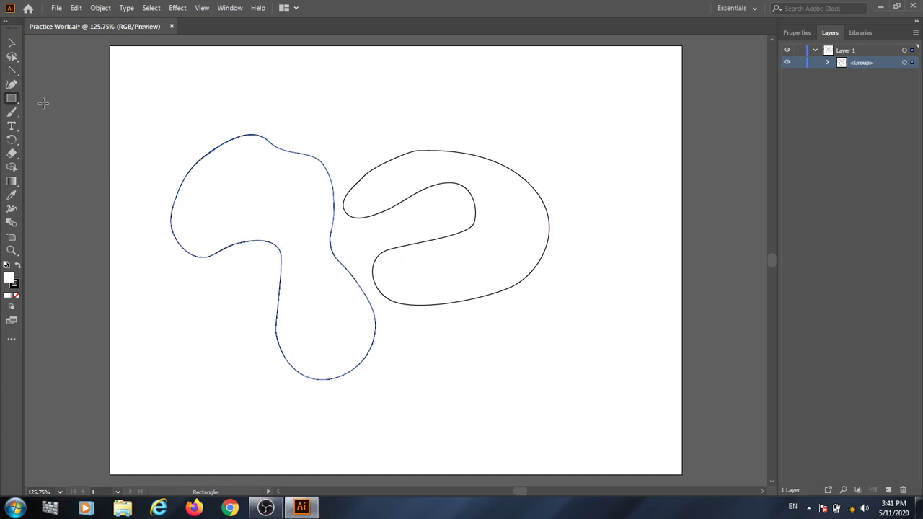
left_click(12, 42)
left_click(383, 205)
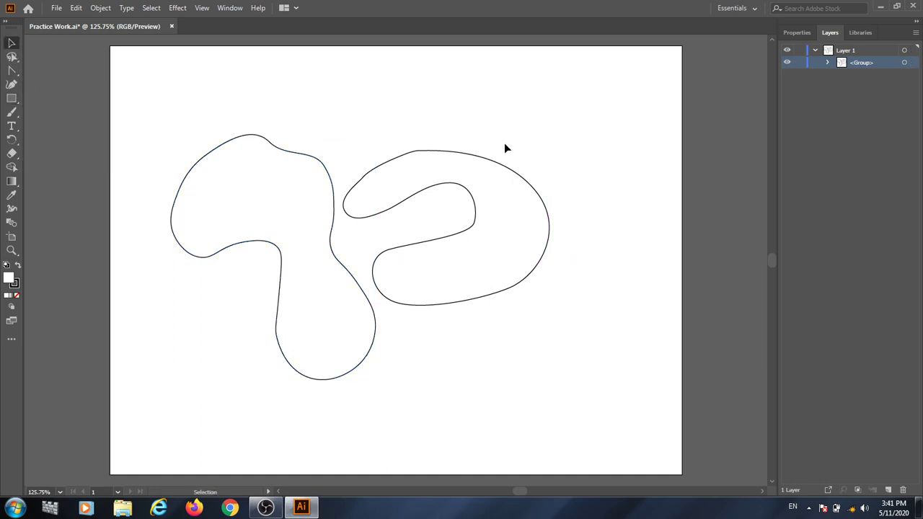
left_click(237, 138)
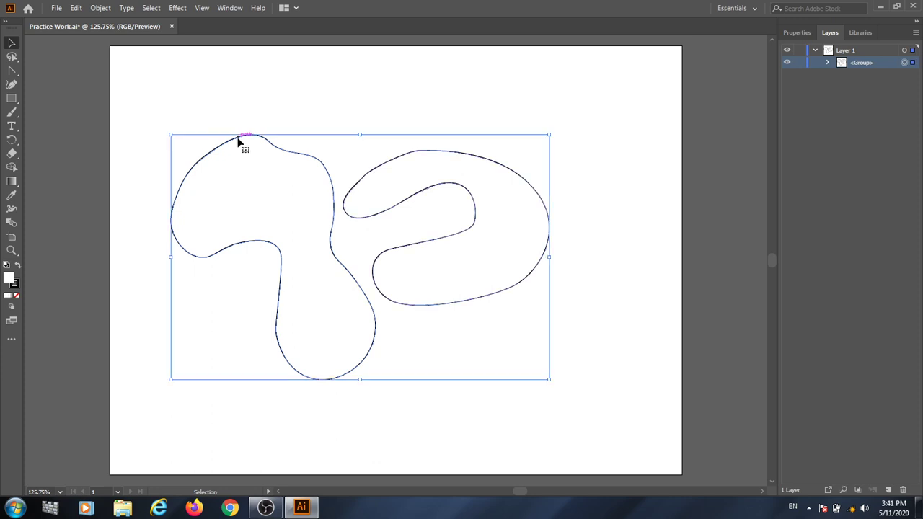
- Show the group's fill swatches and examine the available swatch options
left_click(802, 31)
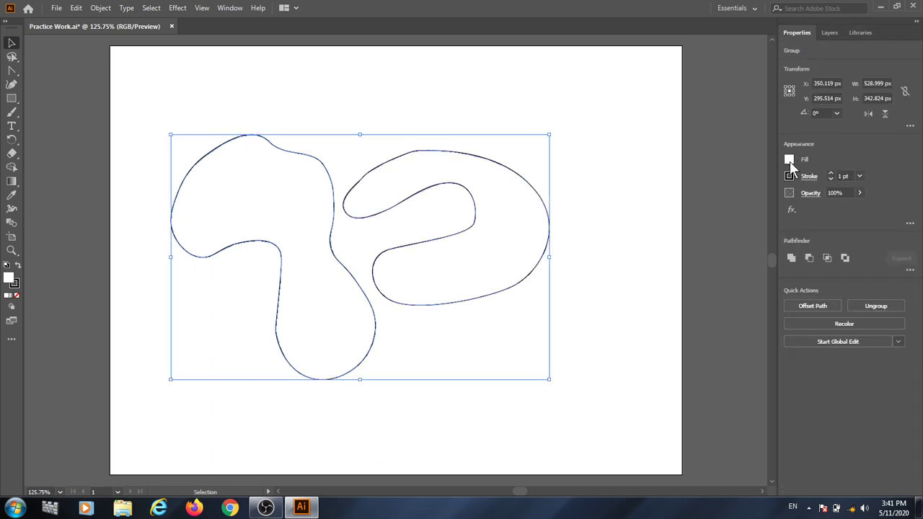
left_click(790, 160)
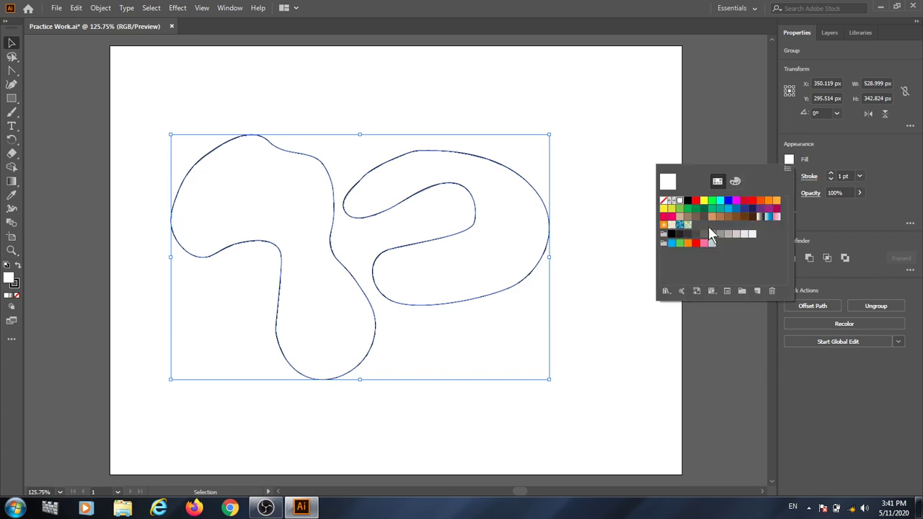
left_click(788, 170)
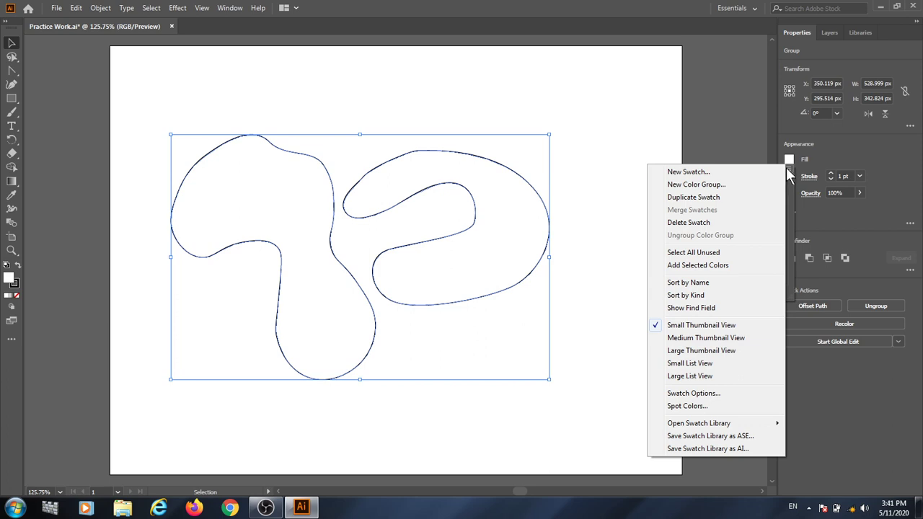
left_click(828, 214)
left_click(828, 215)
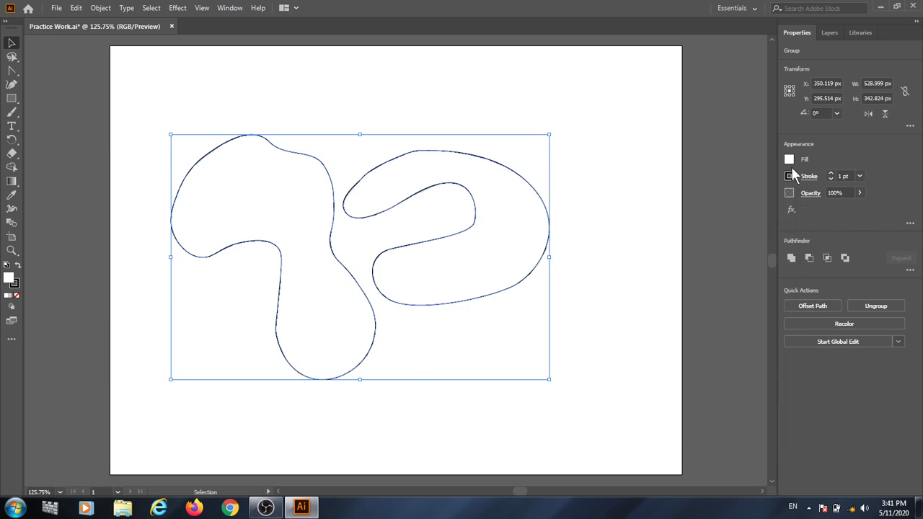
- Review the swatch type filter and Color Mixer, and fill the group with the orange radial gradient swatch
left_click(788, 158)
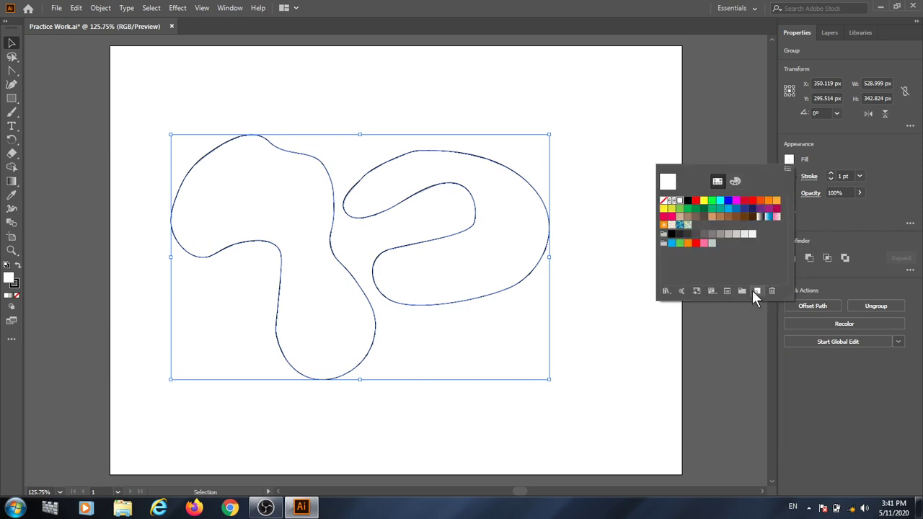
left_click(713, 292)
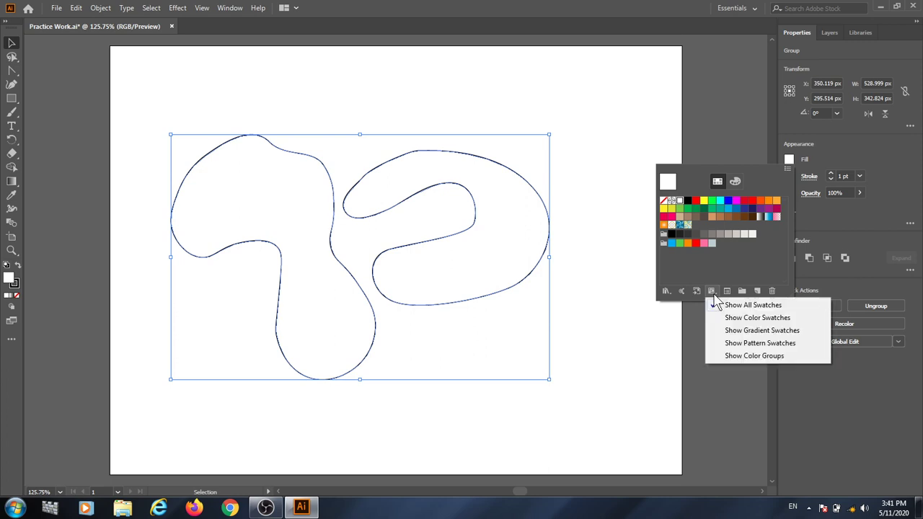
left_click(721, 269)
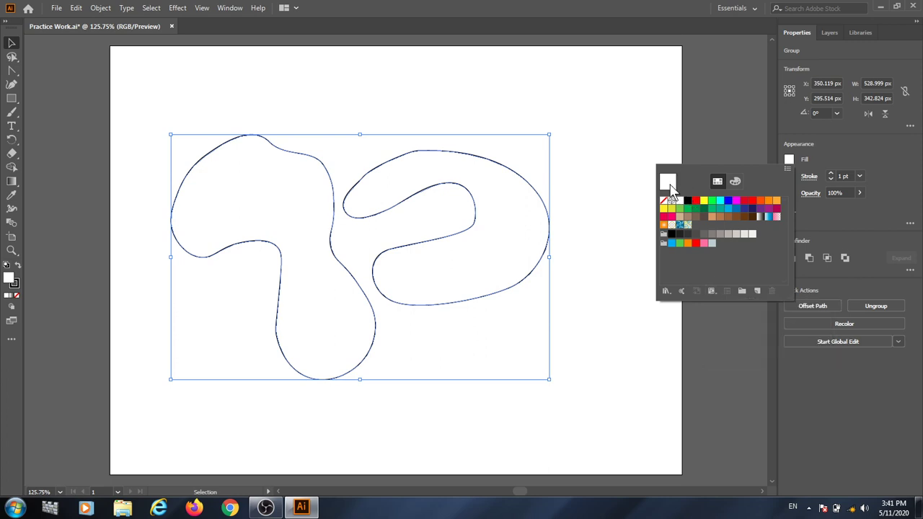
left_click(735, 181)
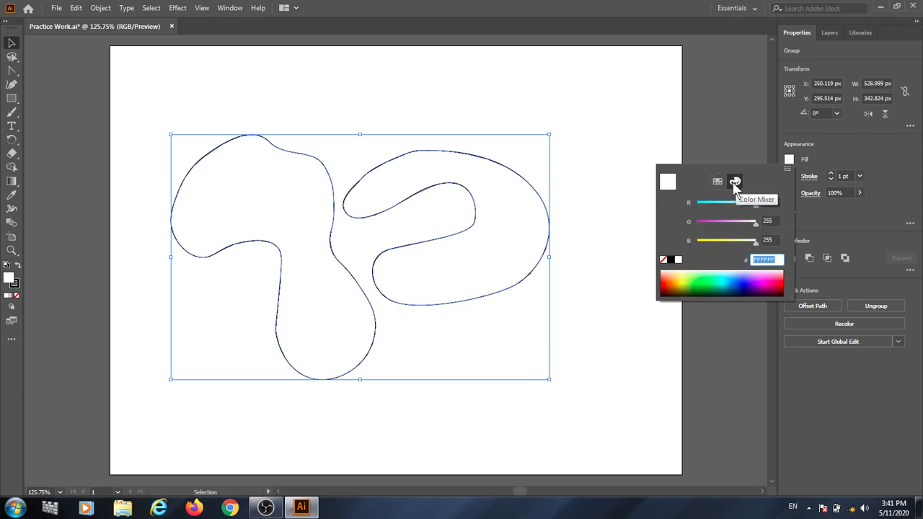
left_click(717, 182)
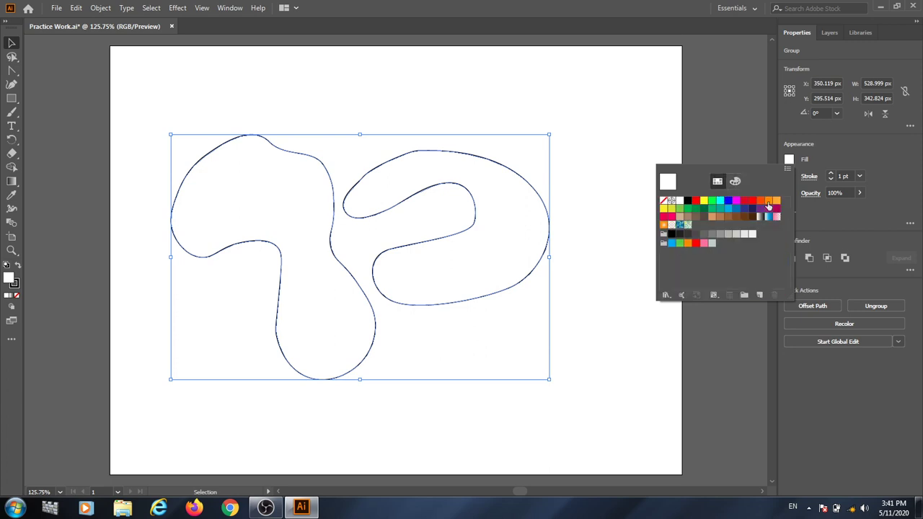
left_click(663, 226)
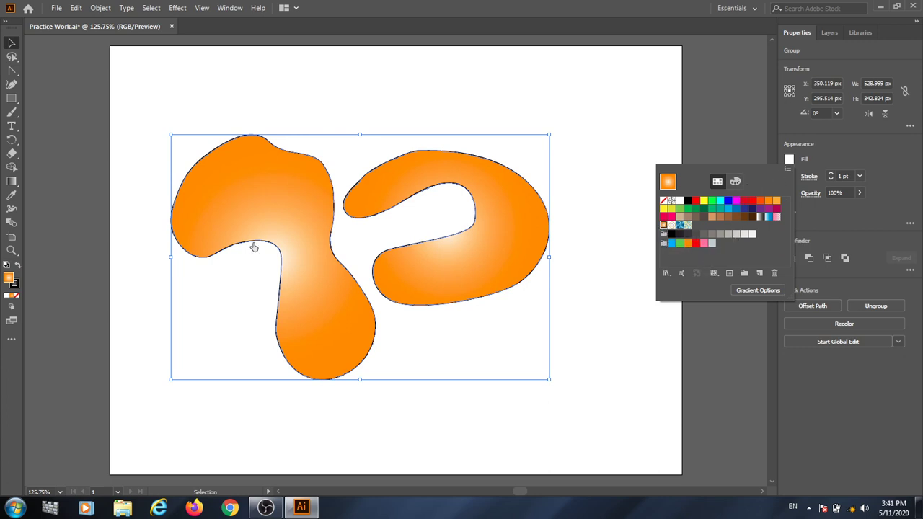
- Change the group's fill to dark red (990000) with the Color Picker
double_click(10, 284)
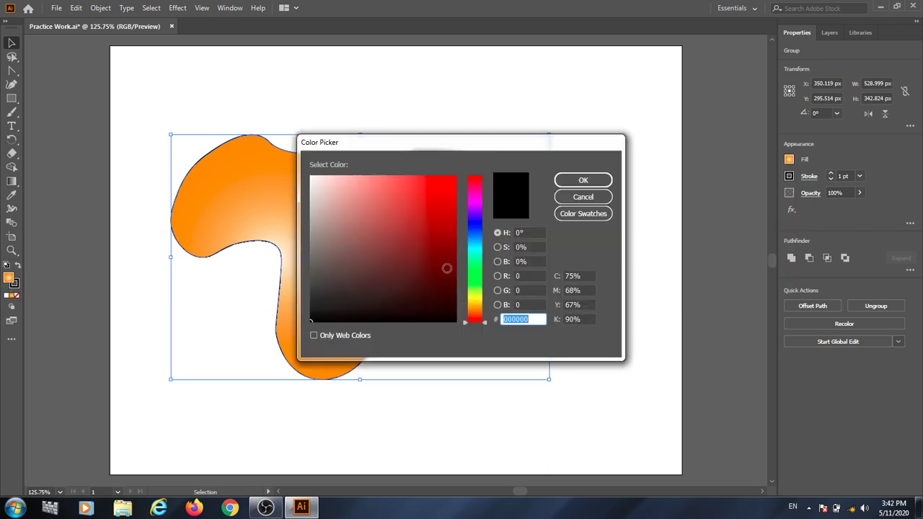
left_click_drag(445, 267, 458, 235)
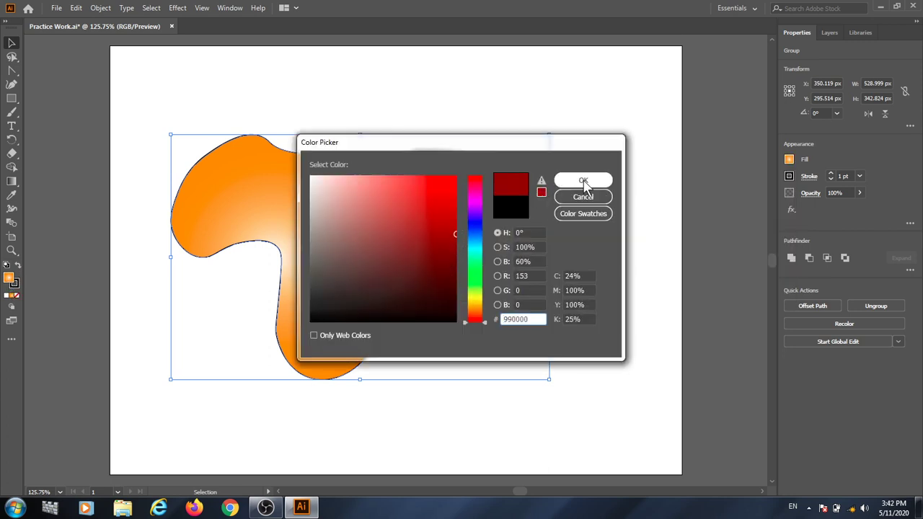
left_click(583, 180)
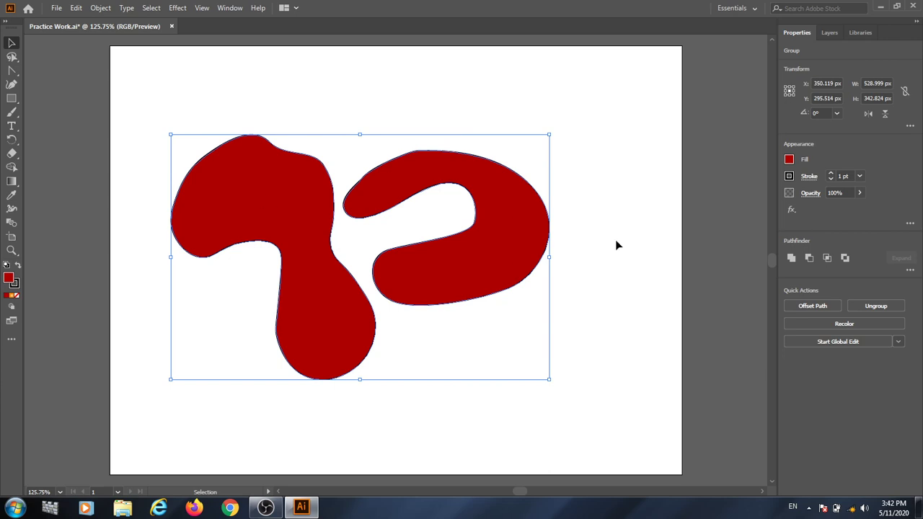
- Move the red group down to the lower part of the artboard, leave it deselected, and save the document
key("ctrl+shift+a")
left_click_drag(258, 189, 375, 159)
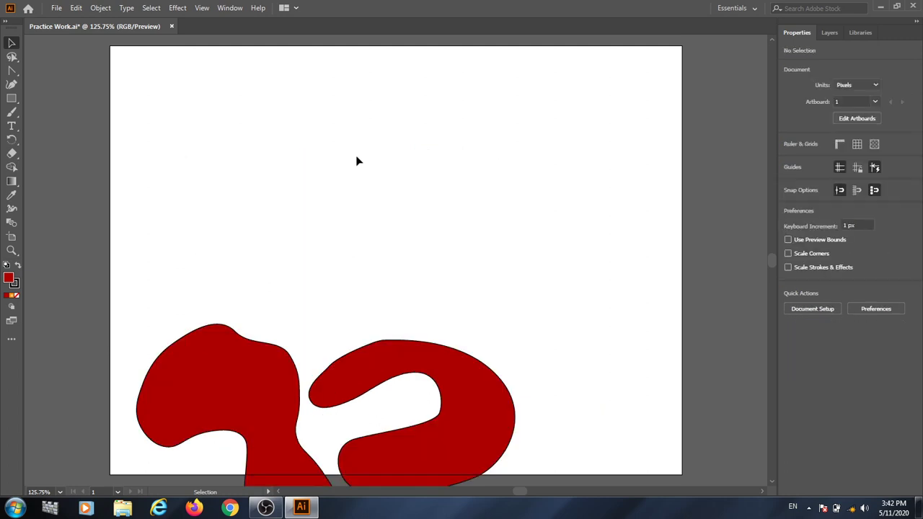
key("ctrl")
key("ctrl+s")
- Create a 200 x 200 px square with the Rectangle tool in the empty area above the right-hand shape
left_click_drag(13, 100, 66, 97)
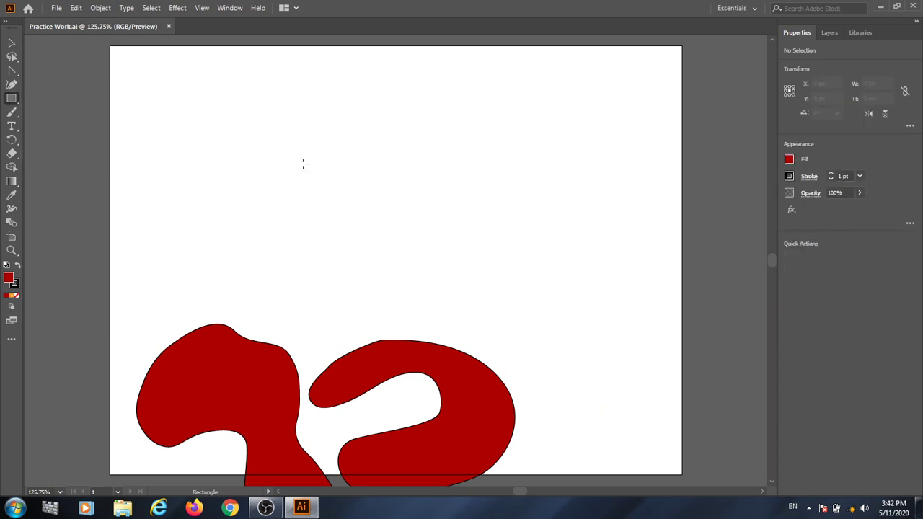
left_click(434, 209)
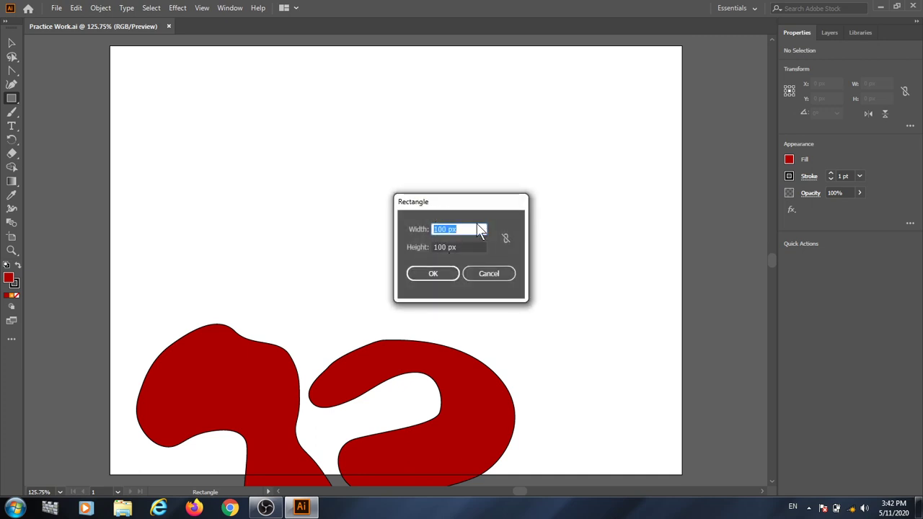
type("200")
key("Tab")
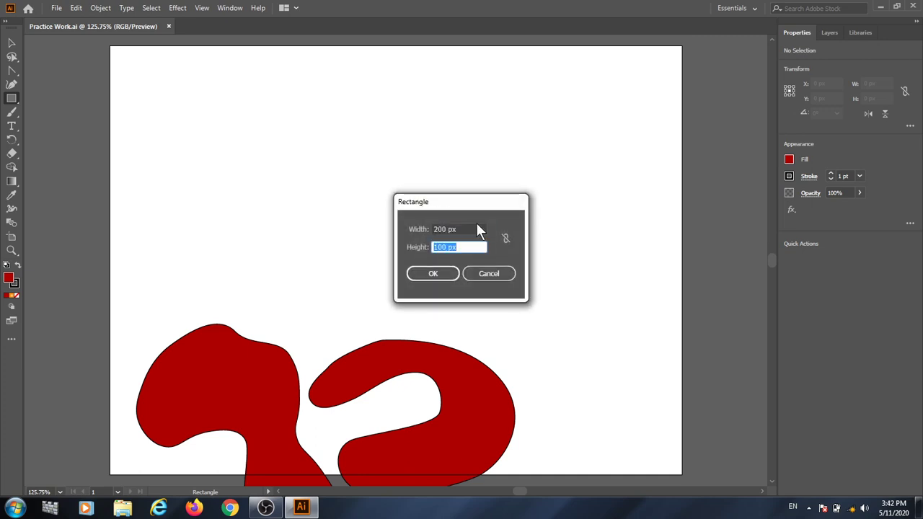
type("200")
left_click(443, 277)
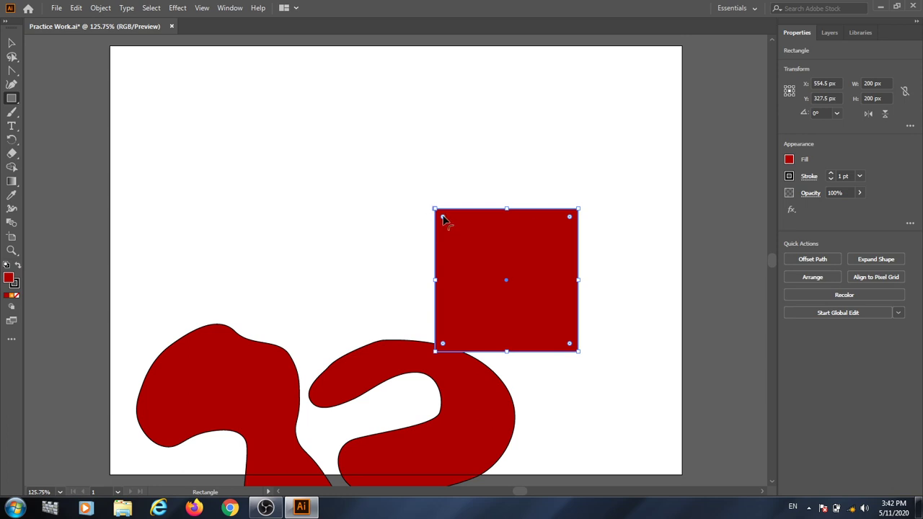
- Try the square's corner-rounding handle, and move the square to the upper-left area of the artboard with the Selection tool
left_click_drag(442, 217, 425, 205)
key("v")
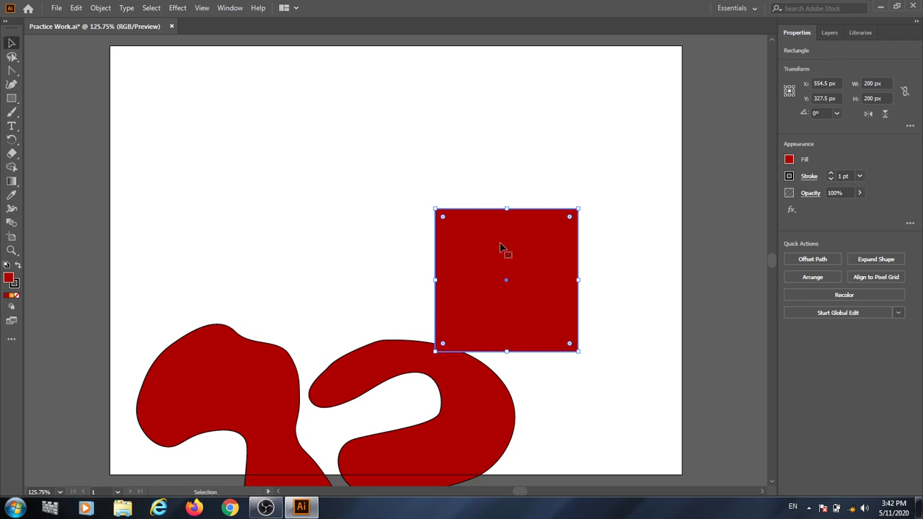
left_click_drag(499, 247, 229, 135)
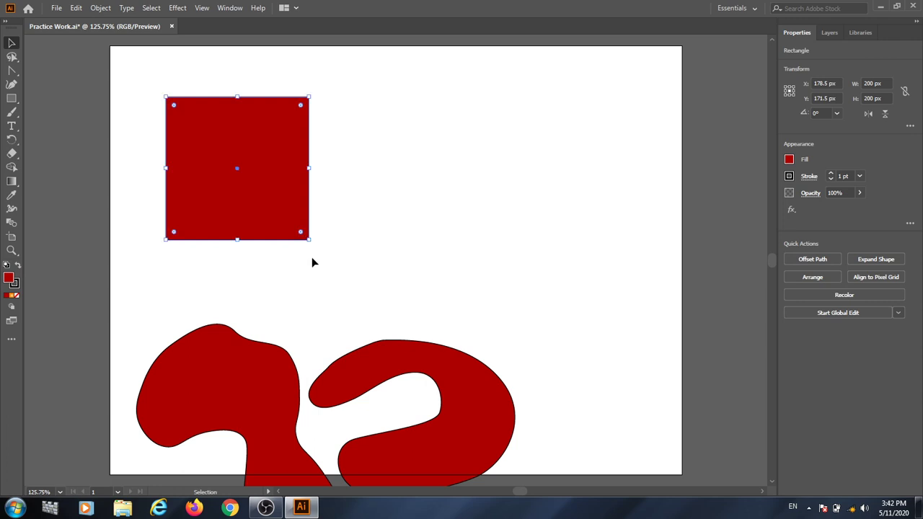
- Scale the square down to about 73 x 73 px and draw a circle about 78 px wide centred on it
left_click_drag(310, 242, 226, 150)
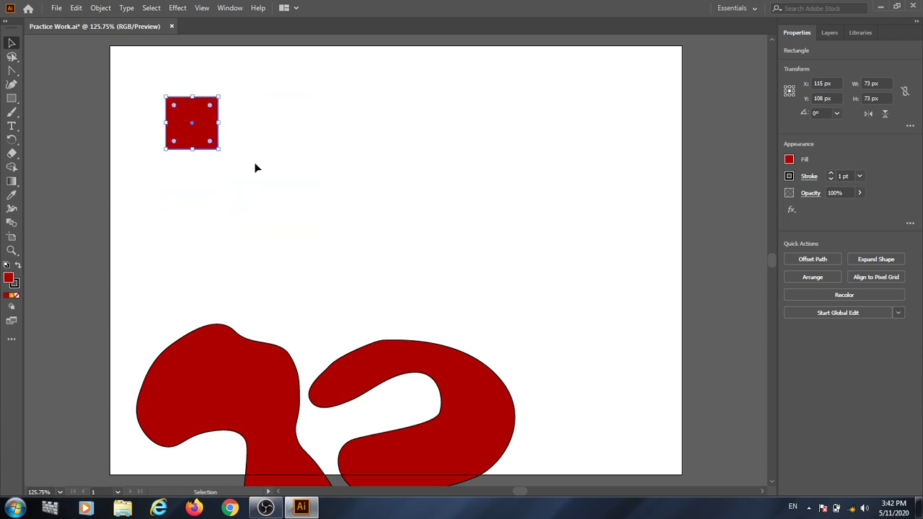
left_click(13, 99)
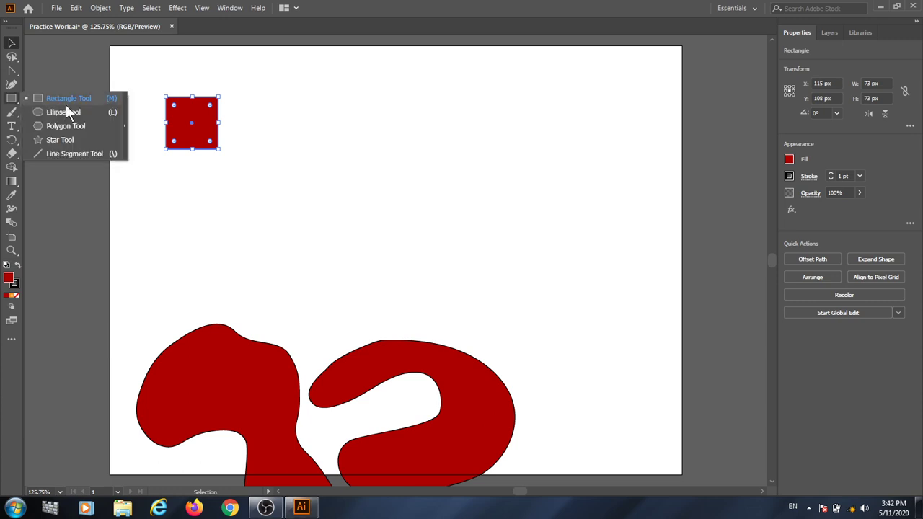
left_click(65, 113)
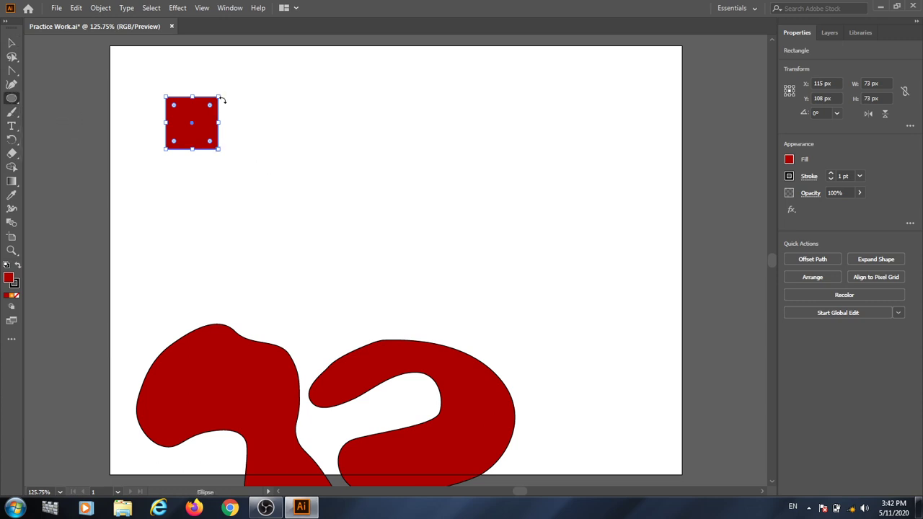
left_click(224, 222, "ctrl")
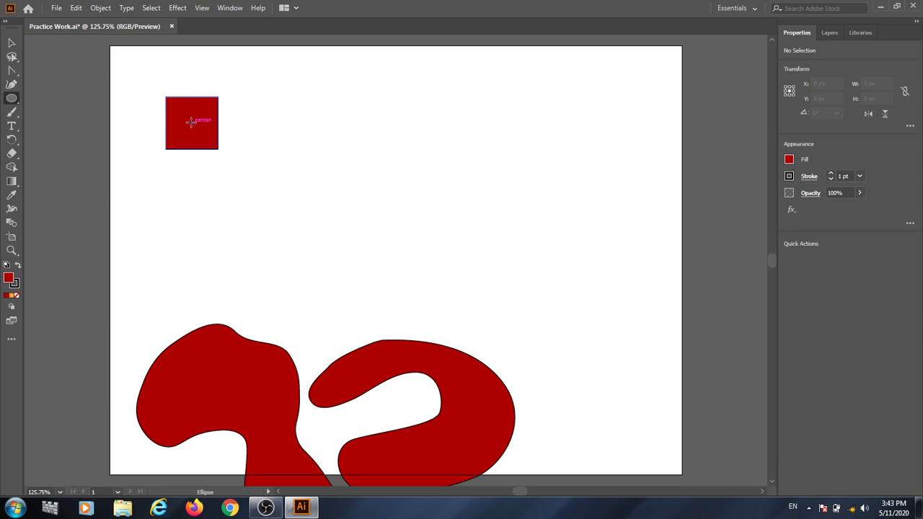
left_click_drag(191, 122, 221, 150)
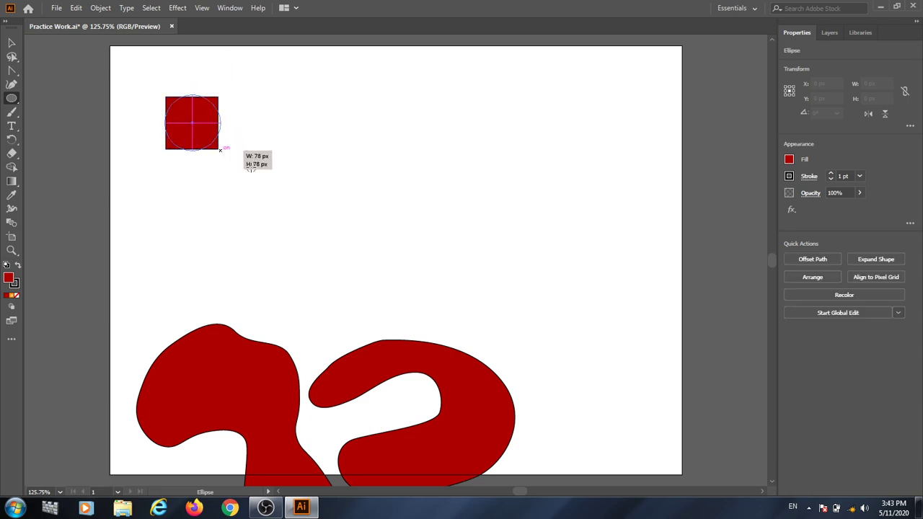
- Move the circle off the square so it sits level beside it on the right with a narrow gap
left_click(12, 43)
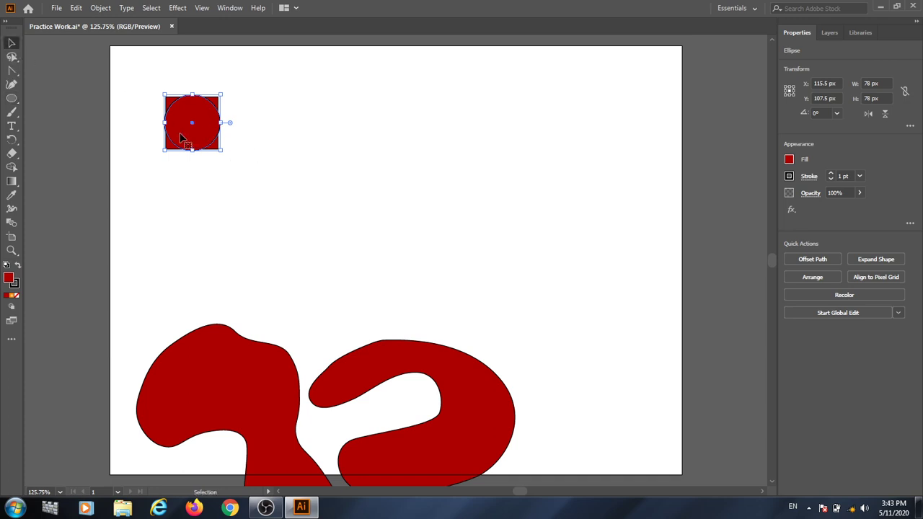
left_click_drag(181, 137, 253, 142)
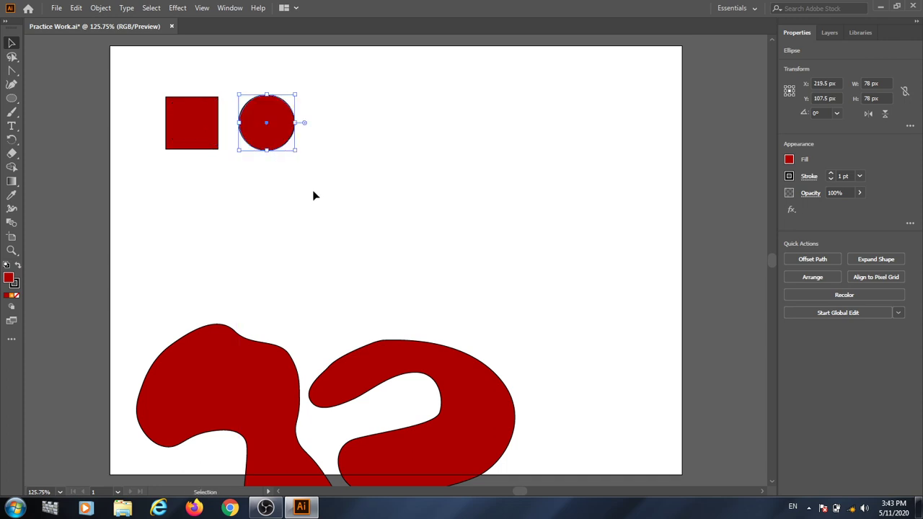
left_click(199, 155)
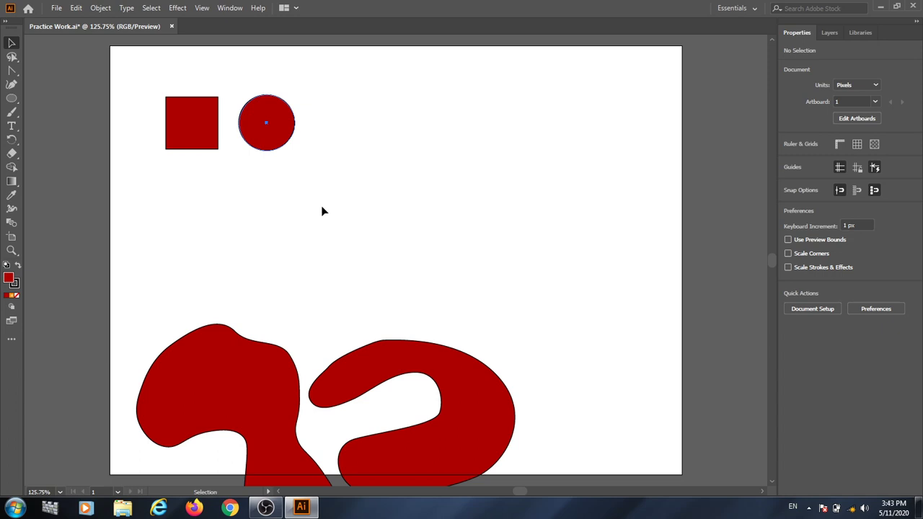
left_click(267, 124)
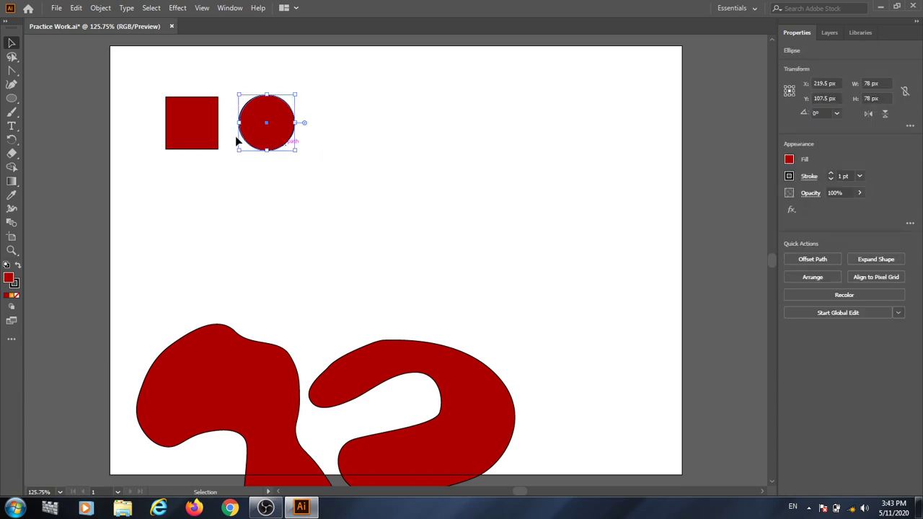
left_click(287, 148)
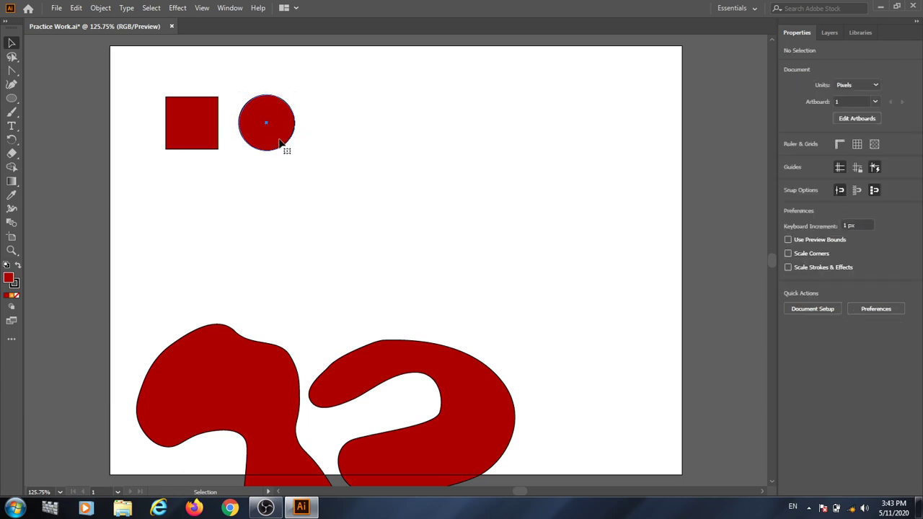
left_click(280, 143)
left_click_drag(292, 130, 278, 208)
- Select the square and circle together, duplicate them to the right, and repeat the copy twice to form a row of four pairs
left_click(153, 83)
left_click_drag(146, 77, 347, 204)
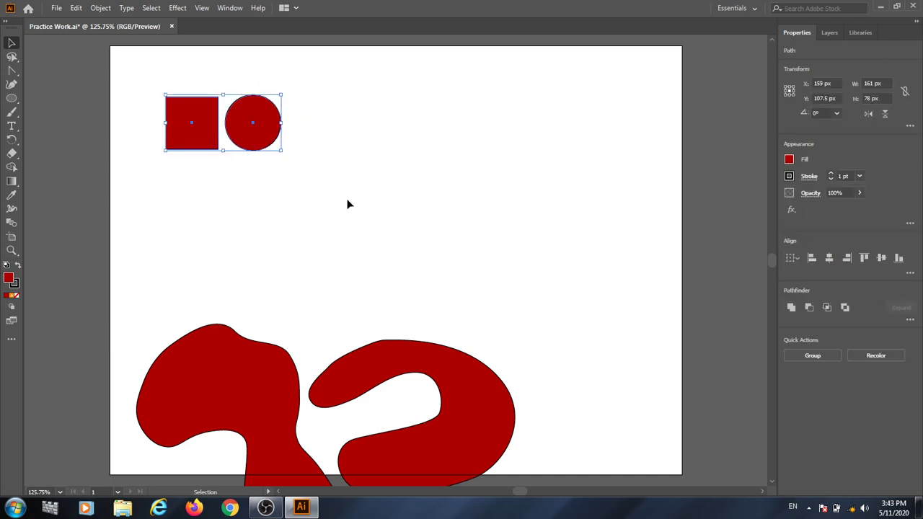
key("ctrl")
left_click_drag(253, 143, 375, 146)
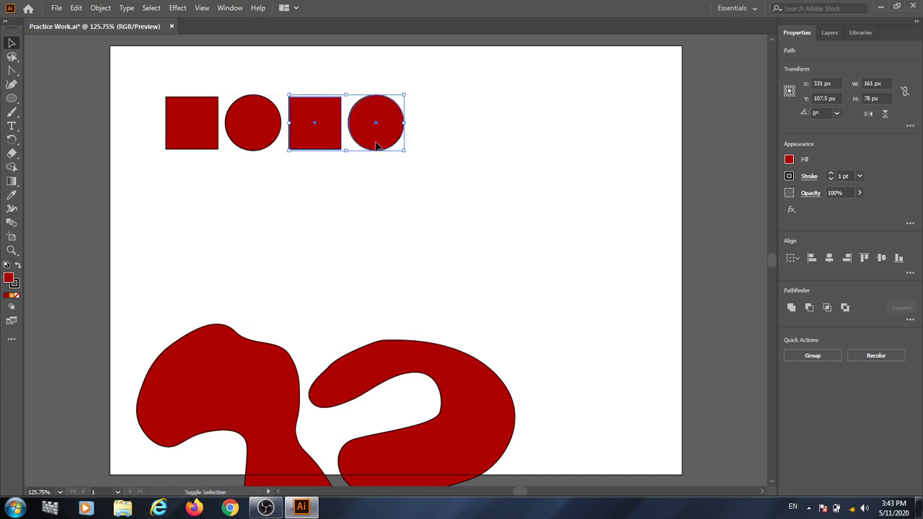
key("a")
key("ctrl+d")
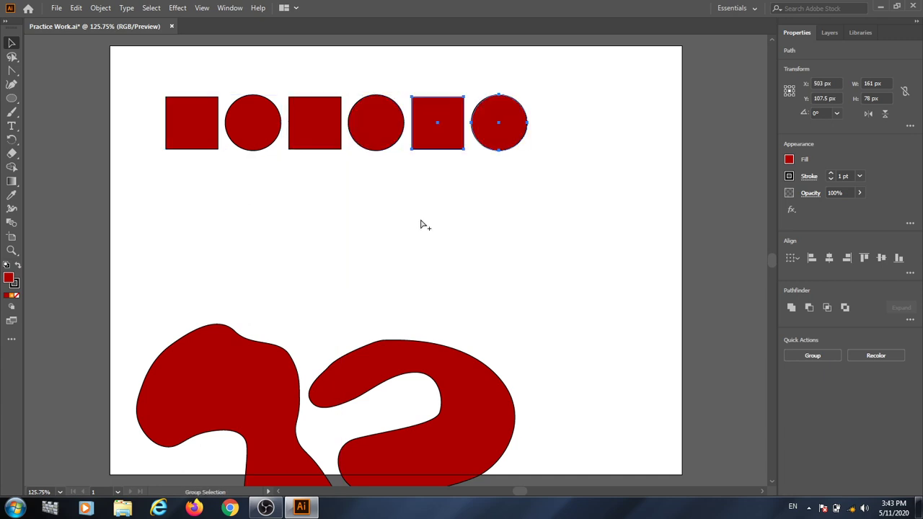
key("ctrl+d")
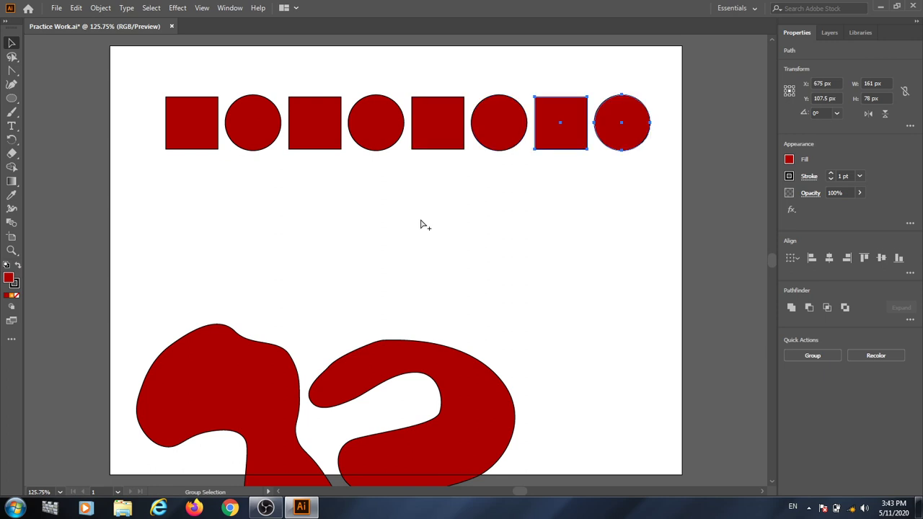
key("v")
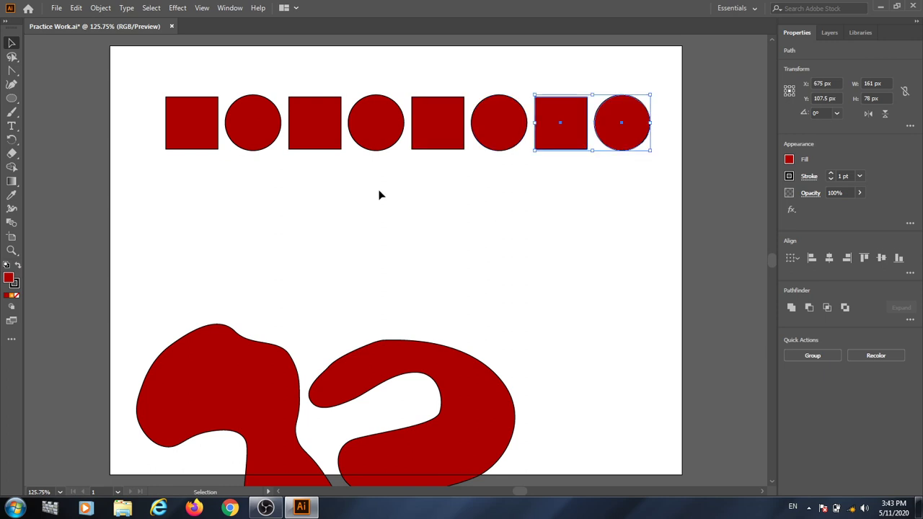
- Select the whole row of squares and circles and move it straight up, close to the artboard's upper edge
left_click(201, 212)
left_click_drag(134, 65, 669, 232)
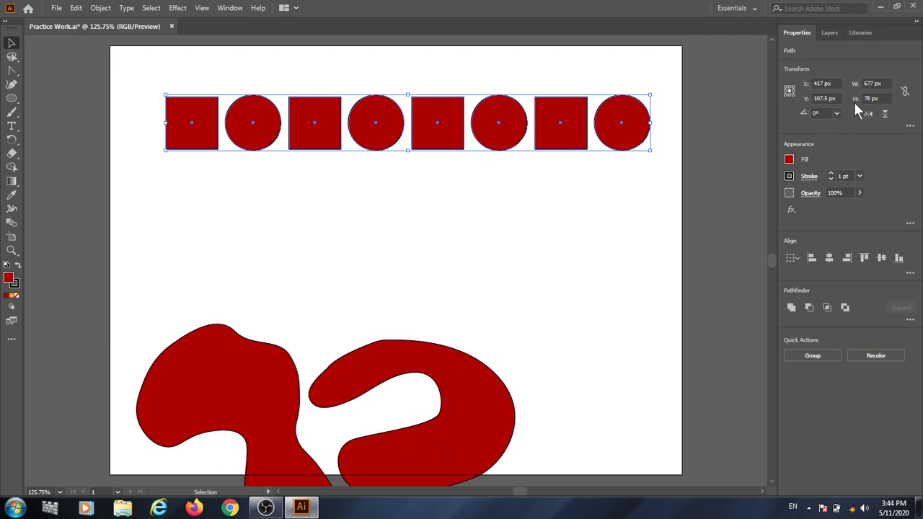
left_click(910, 126)
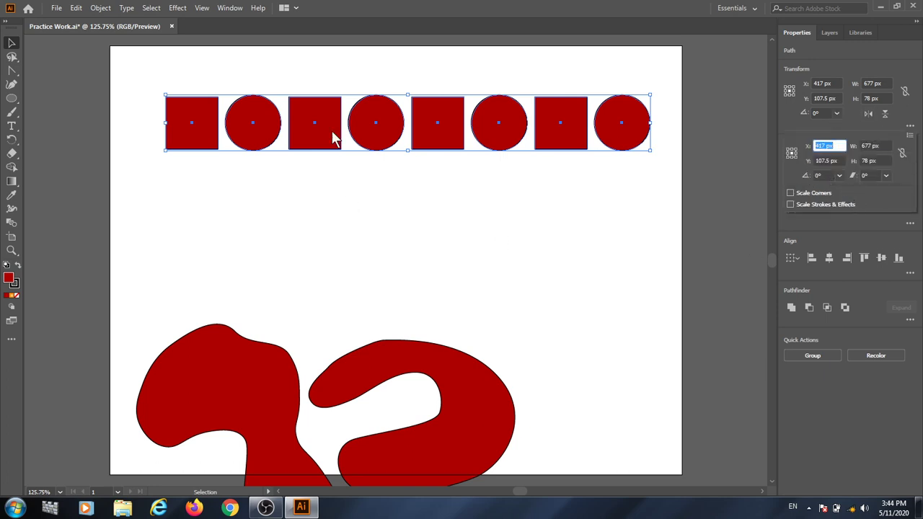
left_click(372, 7)
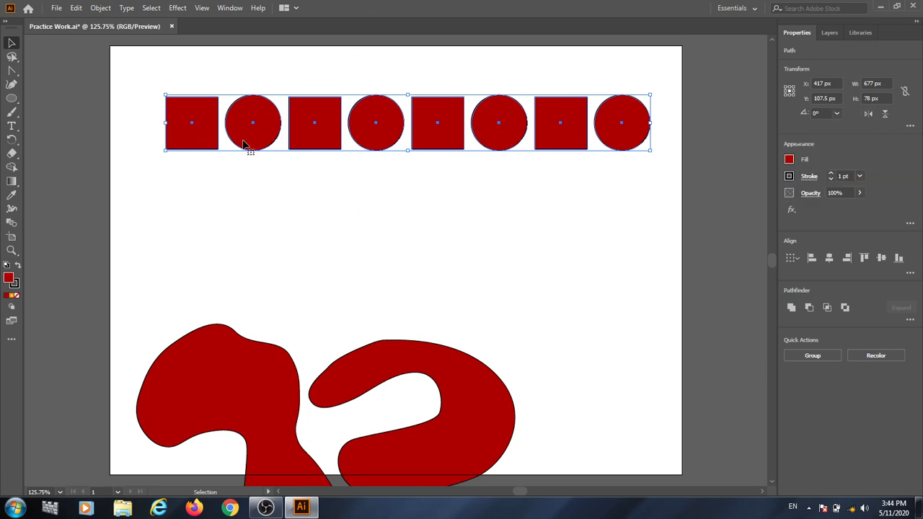
left_click_drag(204, 140, 231, 110)
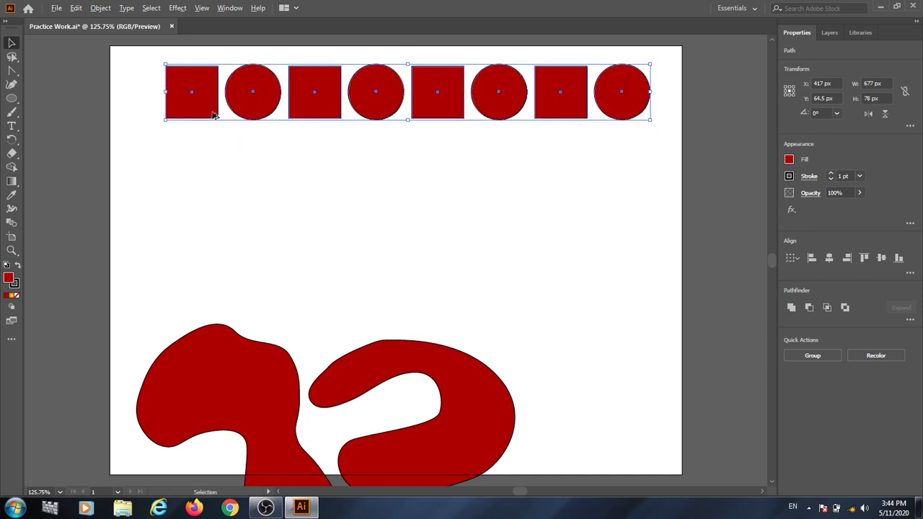
- Duplicate the row straight down with a small gap and repeat the copy twice to make four rows
left_click_drag(210, 108, 206, 175)
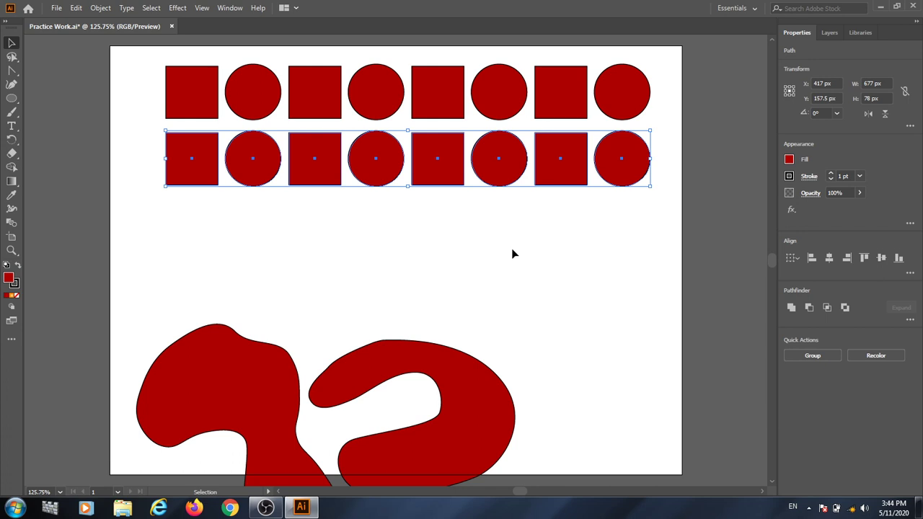
key("ctrl")
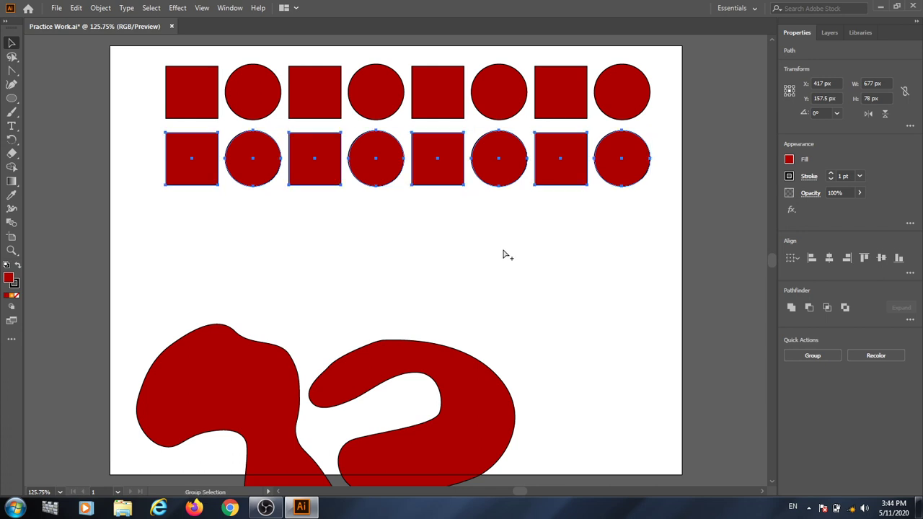
key("ctrl+d")
key("ctrl+d")
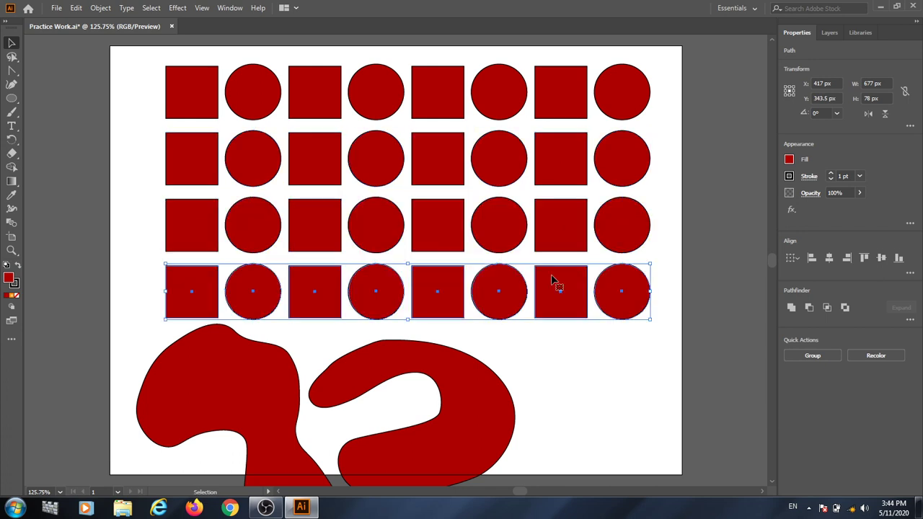
- Delete the group of freeform red shapes below the grid and save the document
left_click(482, 407)
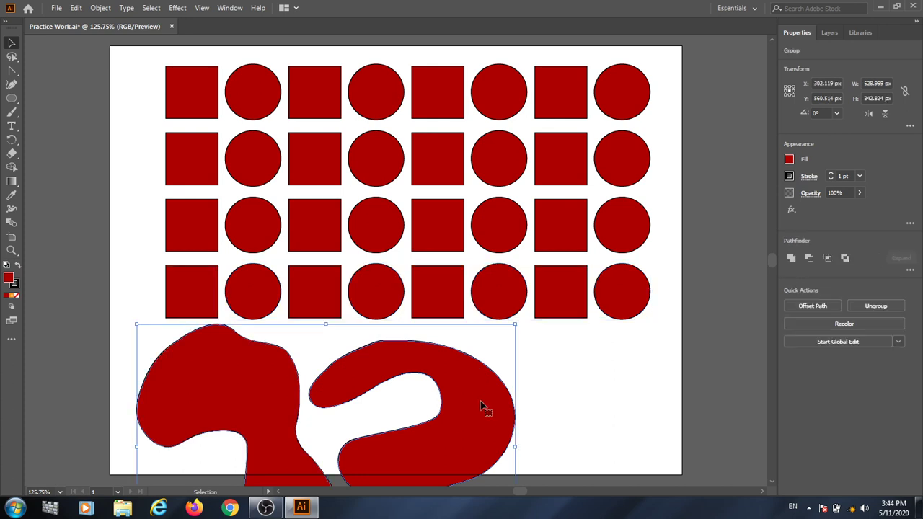
key("Delete")
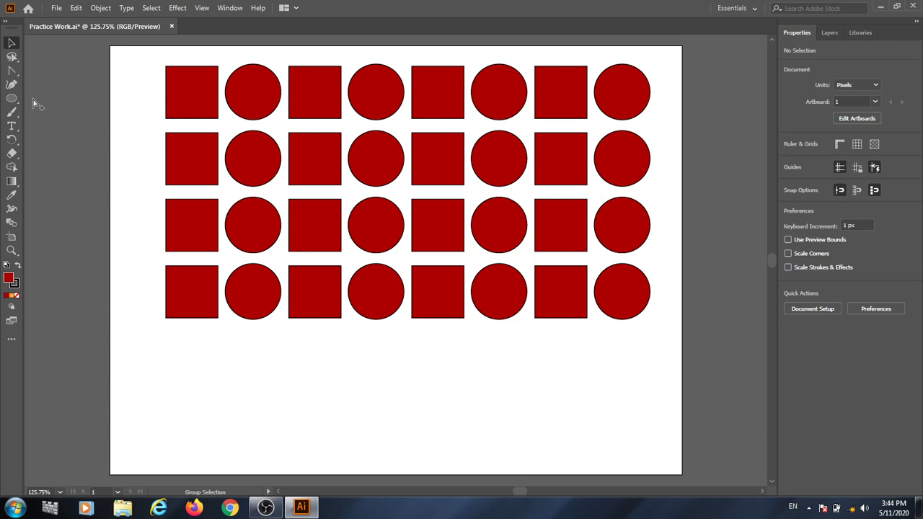
key("ctrl+s")
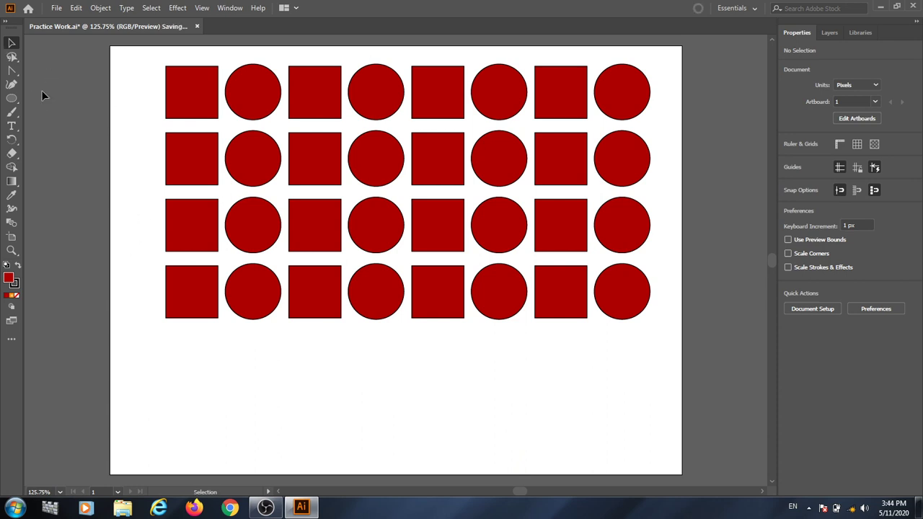
- Lasso the first squares of the second and third rows plus the third row's first circle, and clear the selection
left_click(12, 57)
left_click(12, 60)
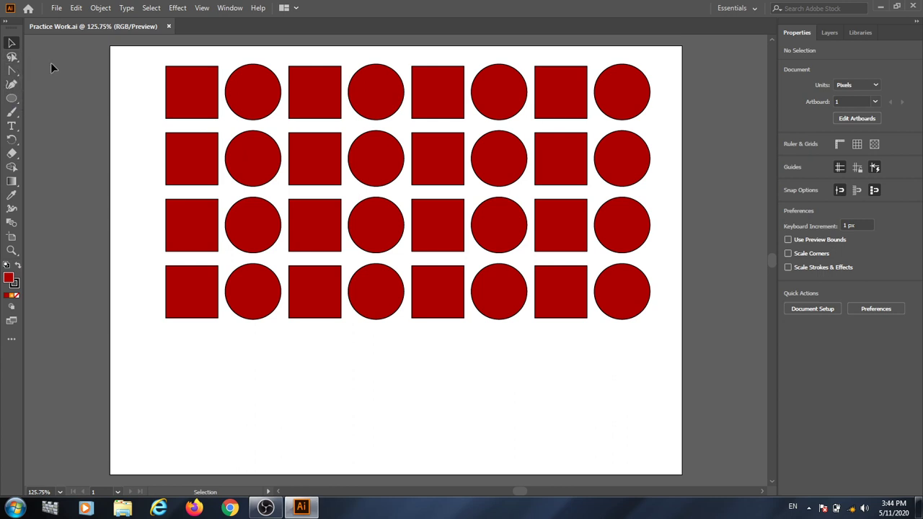
left_click(17, 62)
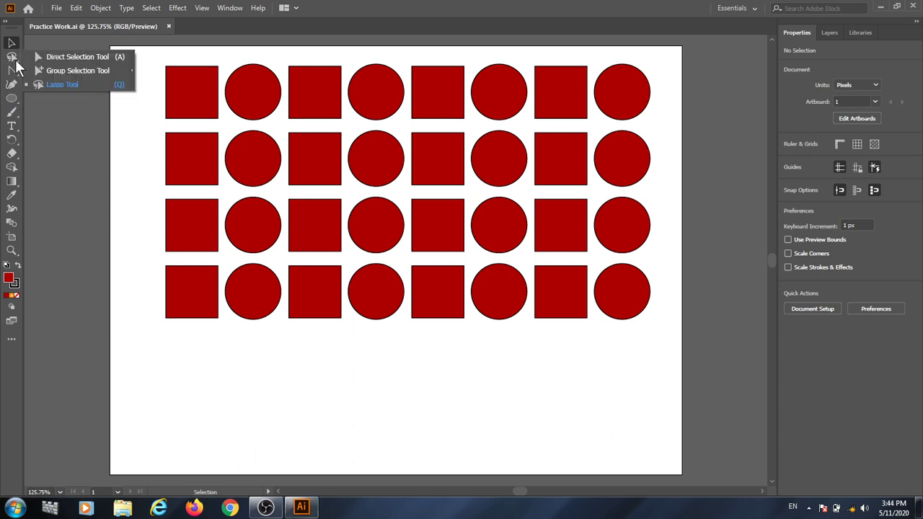
left_click(73, 86)
mouse_move(232, 240)
left_mouse_down()
mouse_move(256, 284)
mouse_move(152, 263)
mouse_move(278, 260)
mouse_move(293, 225)
mouse_move(286, 208)
mouse_move(227, 176)
mouse_move(222, 132)
mouse_move(178, 128)
mouse_move(149, 206)
mouse_move(150, 243)
left_mouse_up()
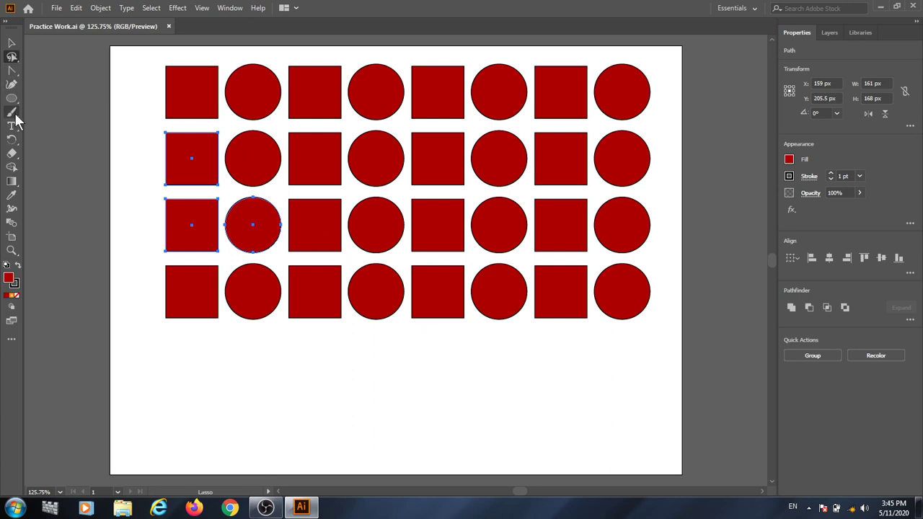
key("ctrl")
left_click(127, 172, "ctrl")
key("v")
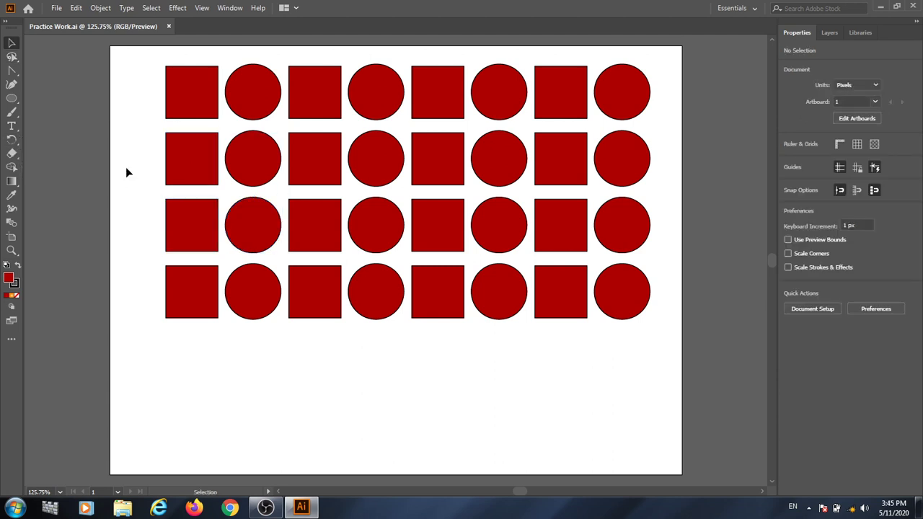
left_click_drag(12, 98, 82, 125)
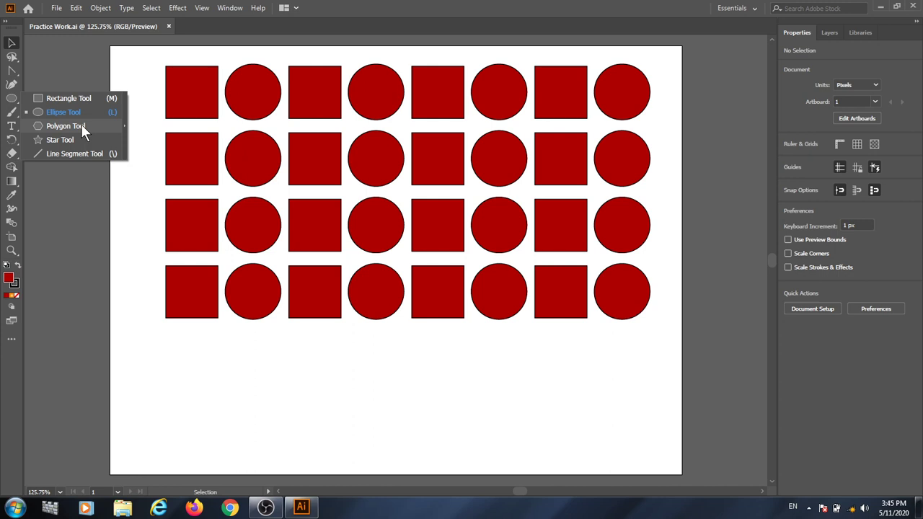
left_click_drag(81, 125, 367, 6)
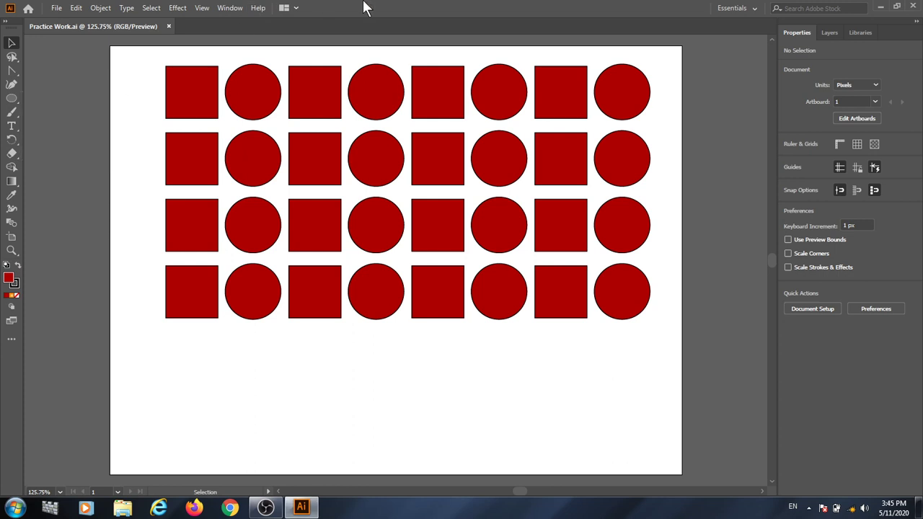
- Paint a short Paintbrush stroke down from the third row's first square, and try a wavy stroke below the grid, undoing only the wavy one
left_click_drag(10, 119, 72, 113)
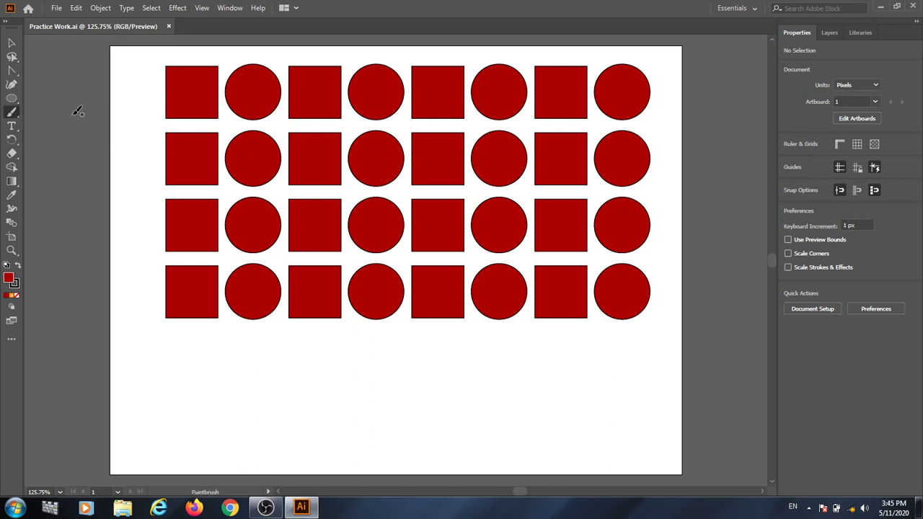
left_click_drag(182, 218, 196, 264)
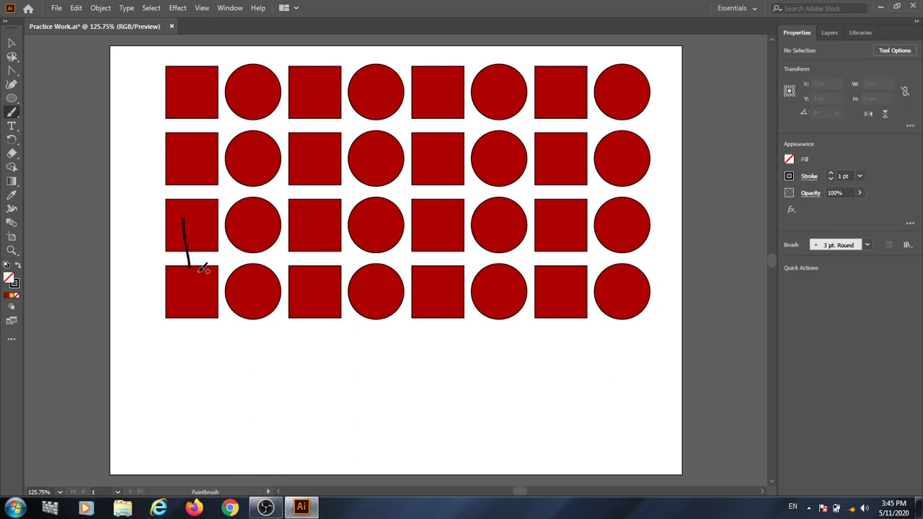
mouse_move(486, 349)
left_mouse_down()
mouse_move(449, 348)
mouse_move(435, 359)
mouse_move(462, 404)
mouse_move(376, 424)
mouse_move(312, 363)
mouse_move(219, 424)
mouse_move(157, 378)
mouse_move(183, 353)
left_mouse_up()
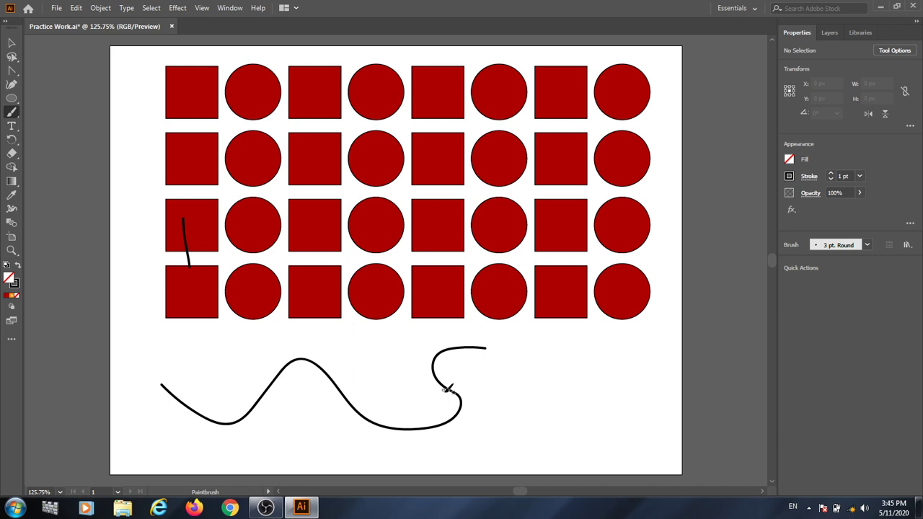
key("ctrl+z")
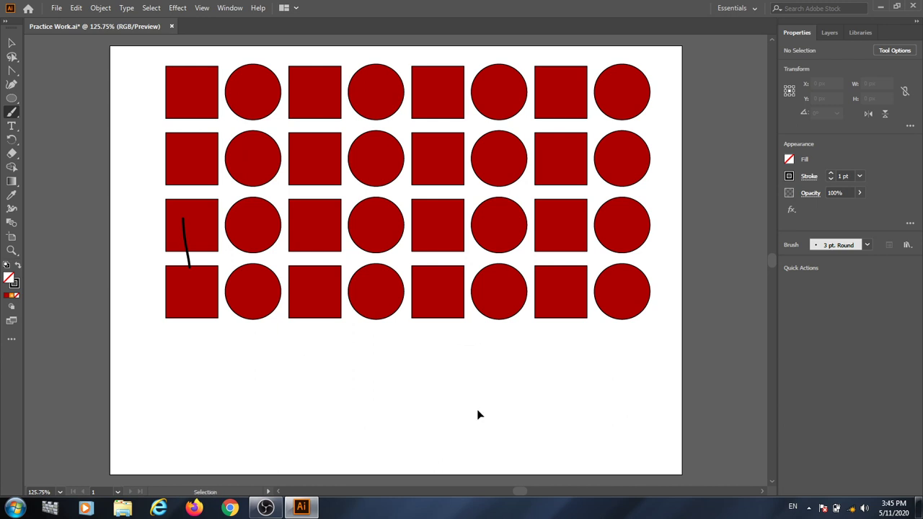
- Undo the short stroke over the third row's first square and reactivate the Paintbrush tool
key("ctrl+z")
key("ctrl+z")
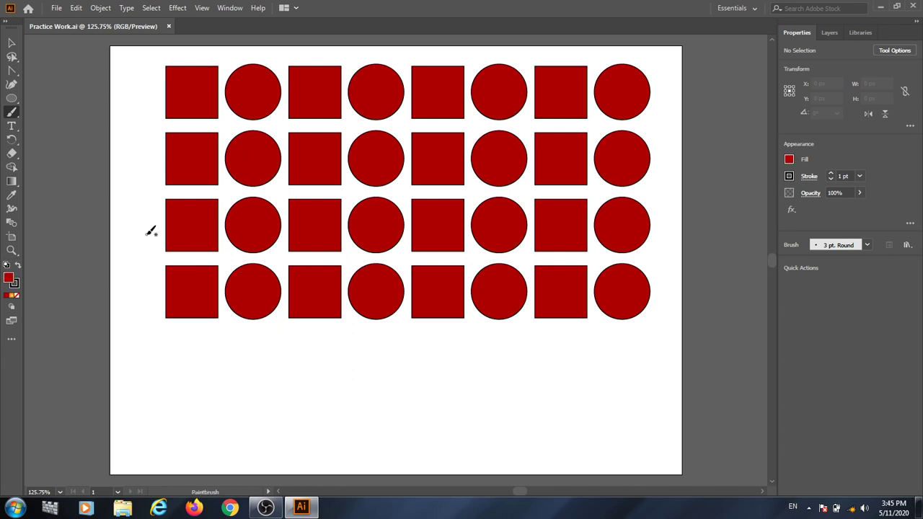
left_click(13, 113)
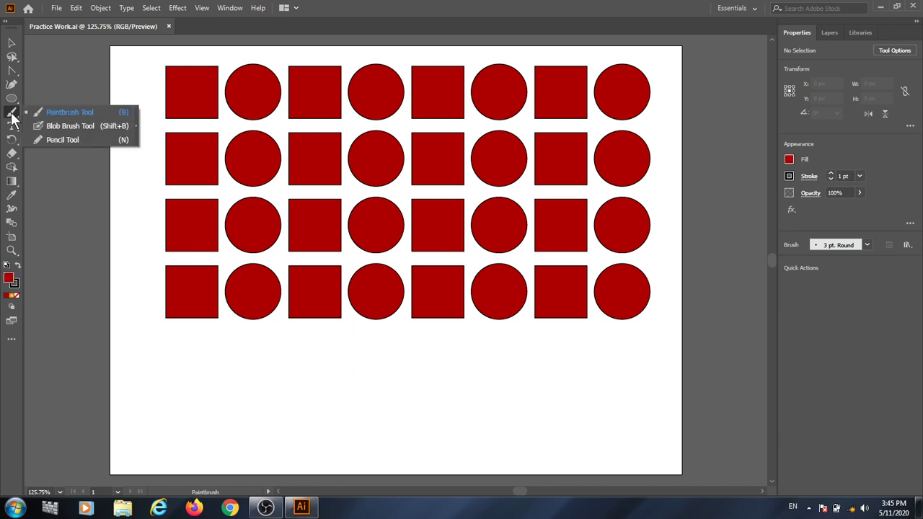
left_click(81, 111)
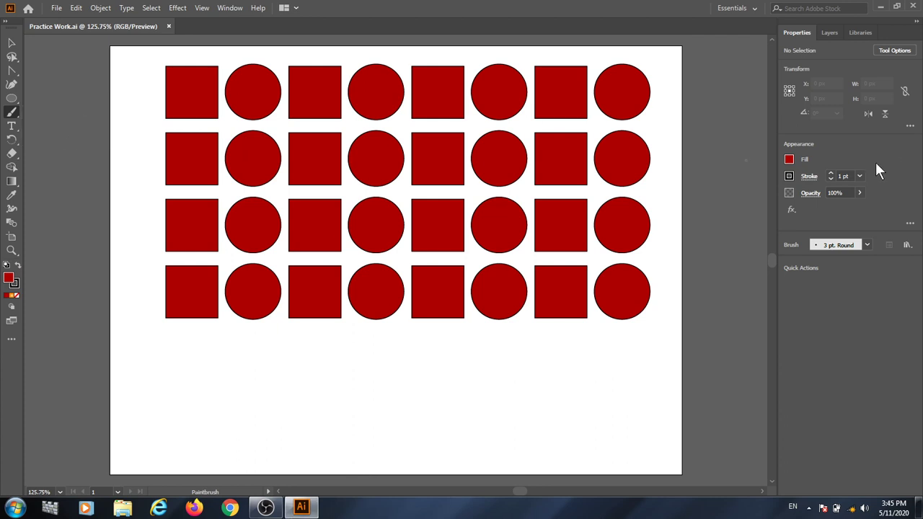
- Try painting a roughly rectangular outline below the grid with the brown braided border brush, and undo the outline
left_click(864, 244)
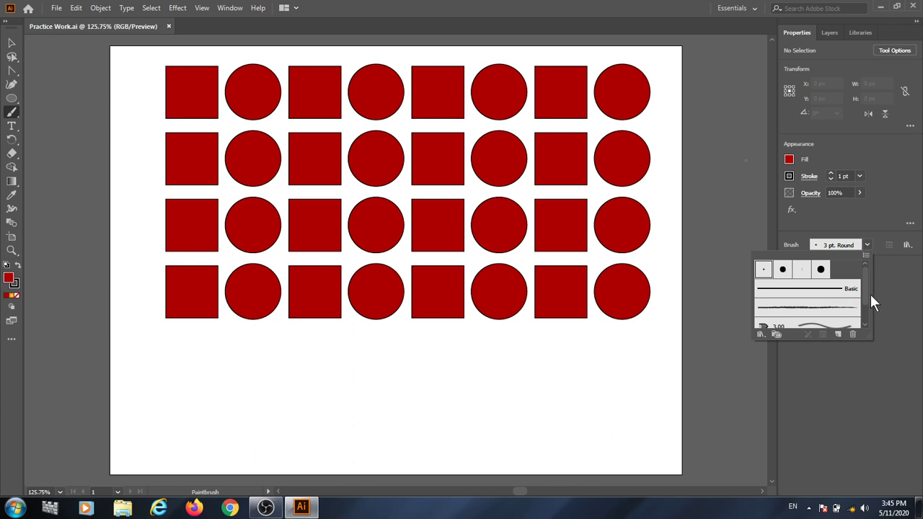
left_click_drag(863, 288, 863, 308)
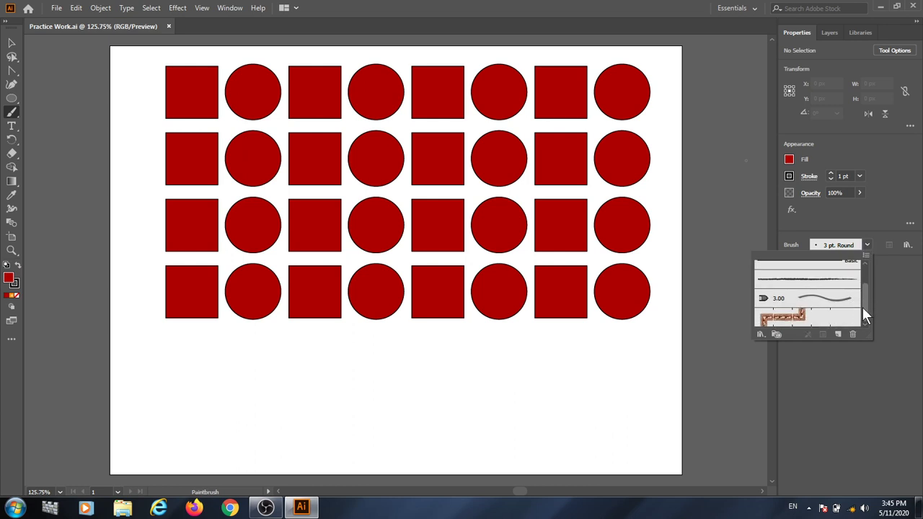
left_click(762, 320)
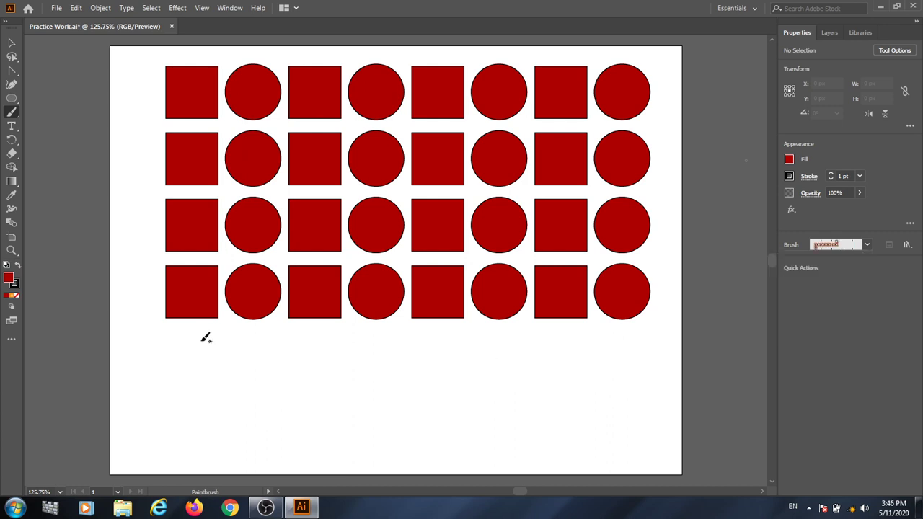
left_click_drag(341, 349, 487, 350)
left_click_drag(499, 408, 499, 451)
left_click_drag(191, 446, 201, 343)
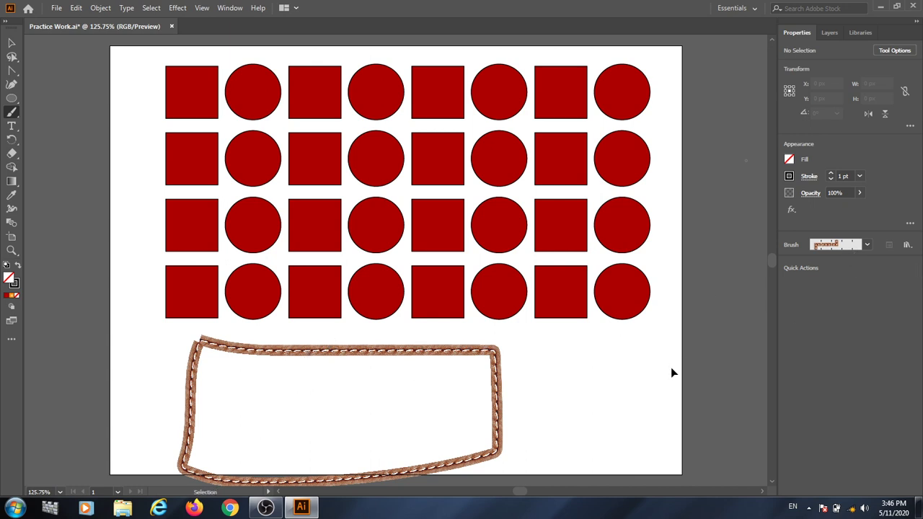
key("ctrl+z")
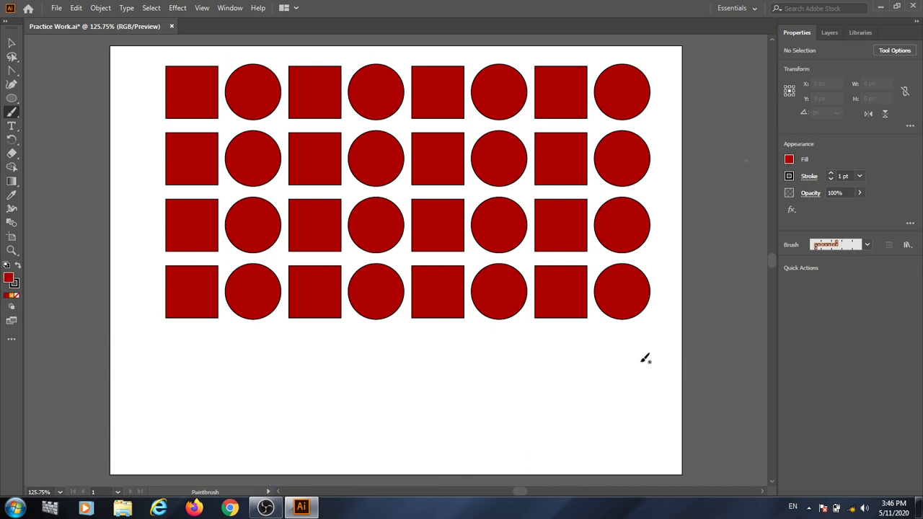
- Choose the 3.00 bristle brush, try a short stroke below the grid, and undo that stroke
left_click(868, 246)
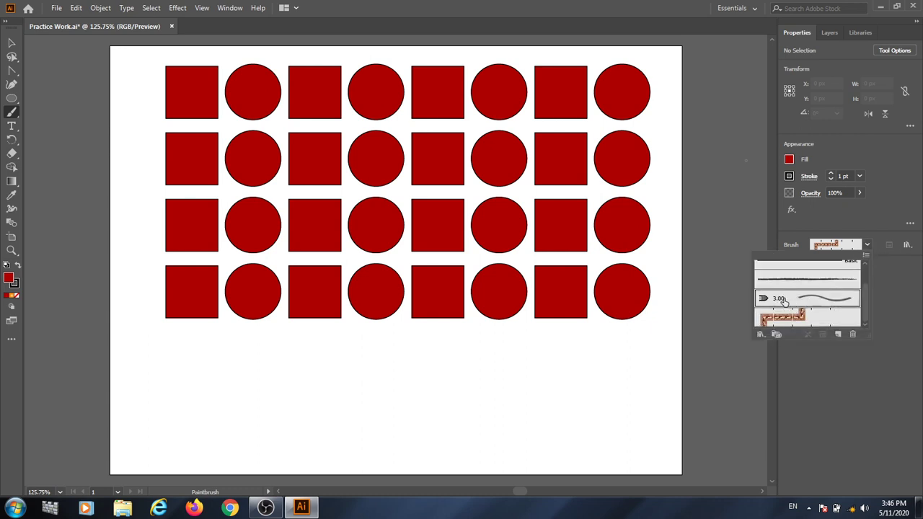
left_click(662, 8)
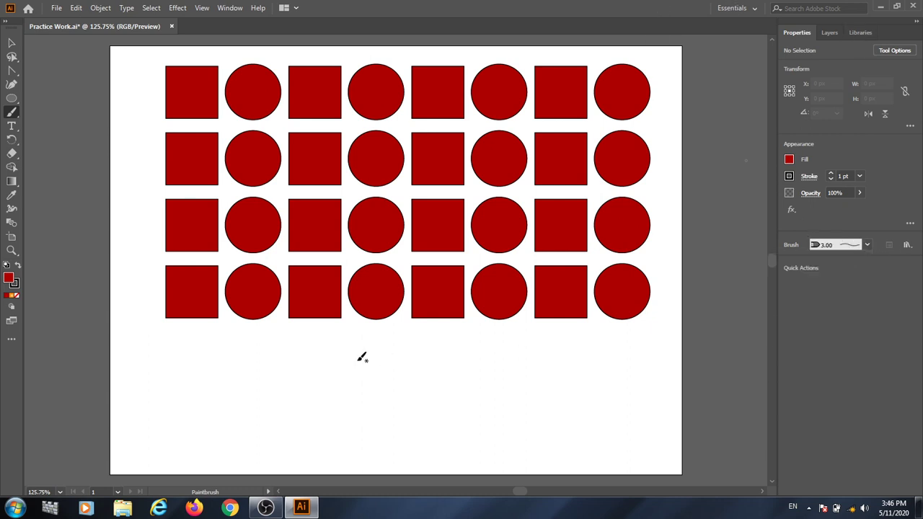
mouse_move(321, 357)
left_mouse_down()
mouse_move(529, 382)
mouse_move(499, 408)
mouse_move(343, 416)
mouse_move(260, 395)
left_mouse_up()
key("ctrl+z")
- Paint a thick wavy Blob Brush stroke from below the fourth row's last square, across that row, to below its first circle
left_click(11, 111)
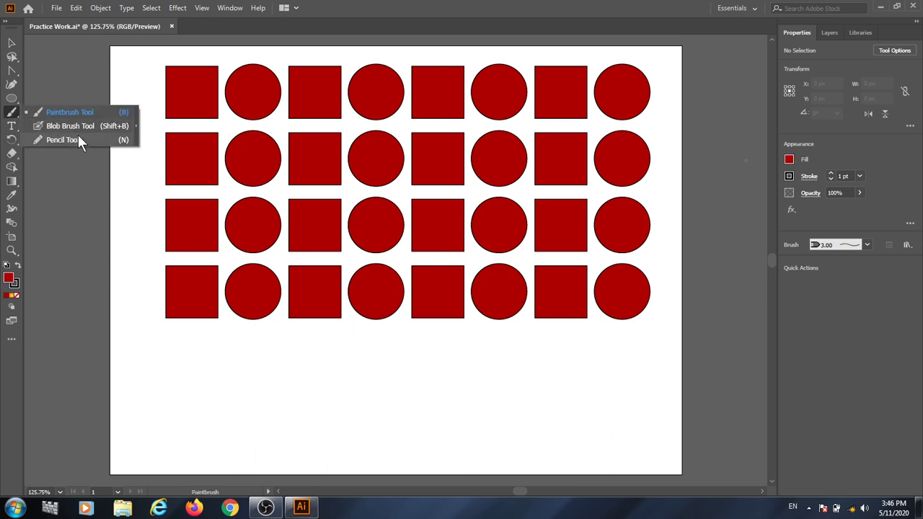
left_click(75, 127)
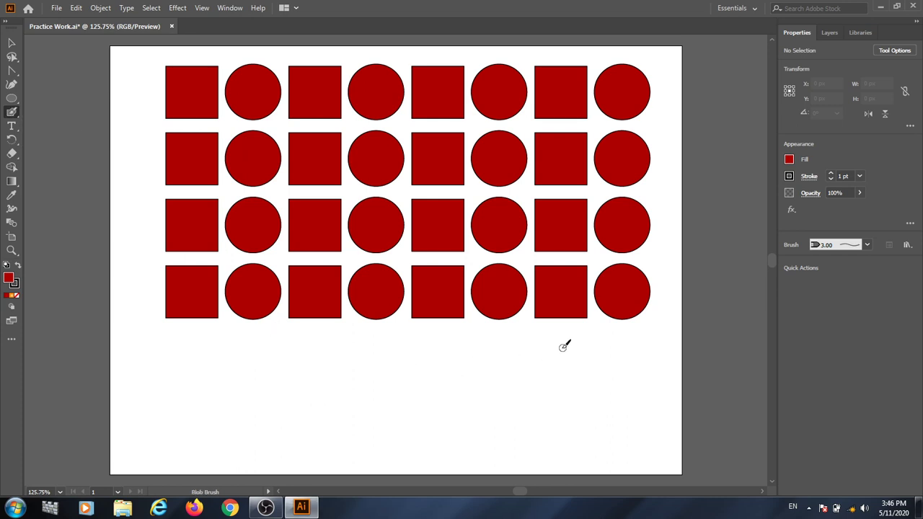
mouse_move(569, 342)
left_mouse_down()
mouse_move(553, 305)
mouse_move(488, 290)
mouse_move(429, 299)
mouse_move(380, 382)
mouse_move(331, 381)
mouse_move(251, 351)
left_mouse_up()
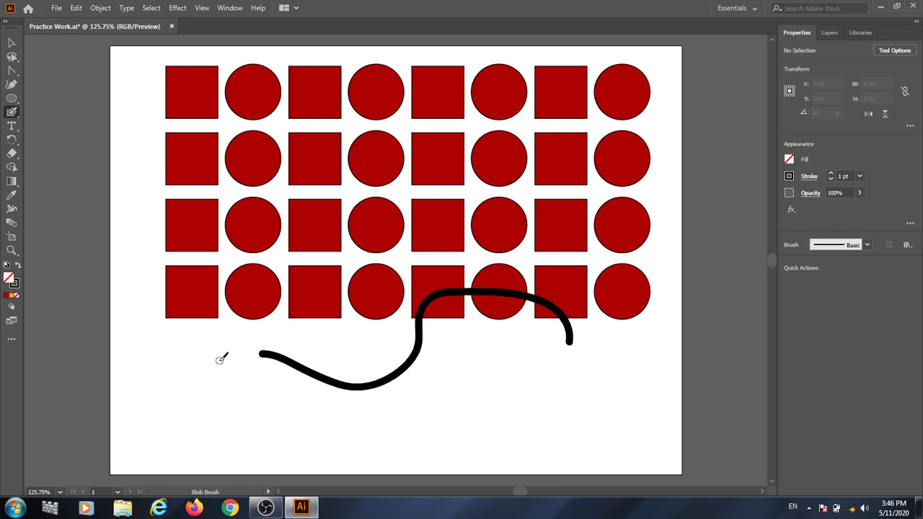
- Set the fill colour to orange F47E14 and paint a looping Blob Brush stroke below the grid
double_click(11, 282)
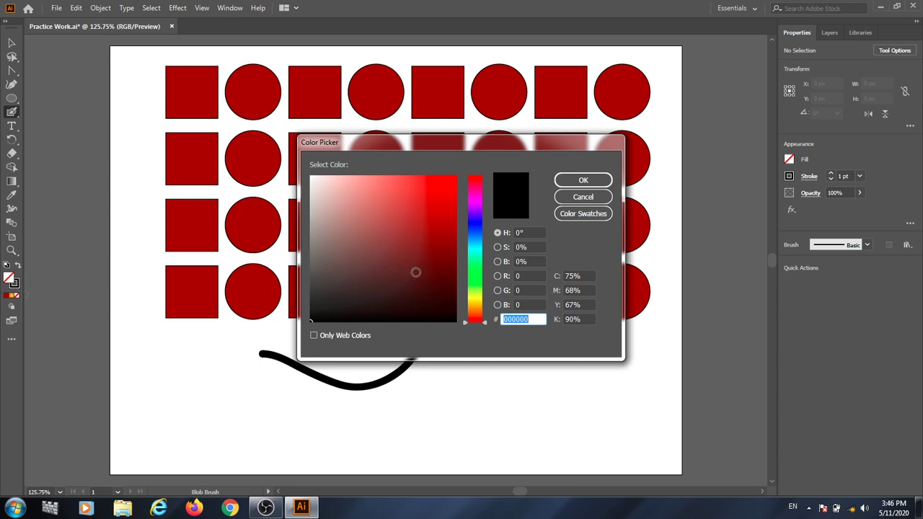
left_click_drag(473, 308, 474, 317)
mouse_move(447, 267)
left_mouse_down()
mouse_move(454, 238)
mouse_move(445, 181)
left_mouse_up()
left_click(581, 180)
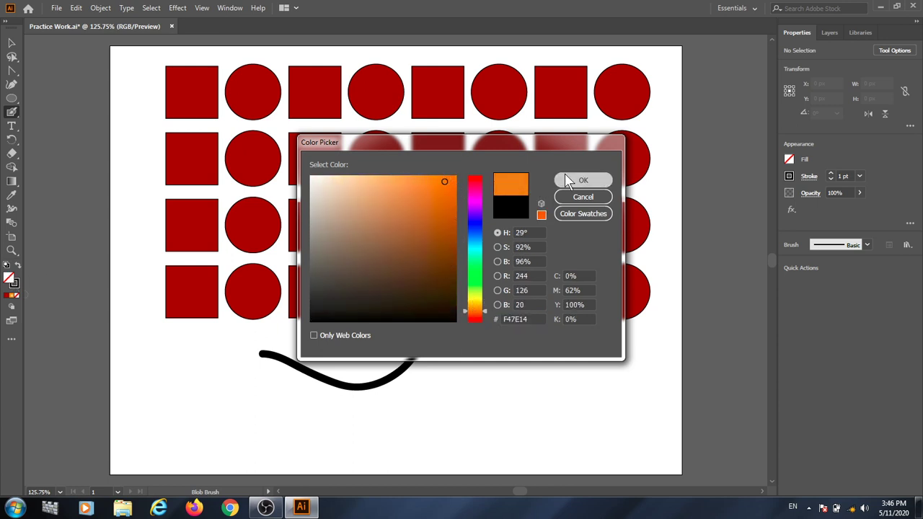
mouse_move(485, 370)
left_mouse_down()
mouse_move(429, 343)
mouse_move(408, 370)
mouse_move(421, 402)
mouse_move(480, 408)
mouse_move(519, 353)
mouse_move(466, 341)
mouse_move(424, 398)
mouse_move(338, 415)
mouse_move(305, 366)
mouse_move(370, 357)
mouse_move(288, 452)
mouse_move(313, 459)
mouse_move(260, 370)
left_mouse_up()
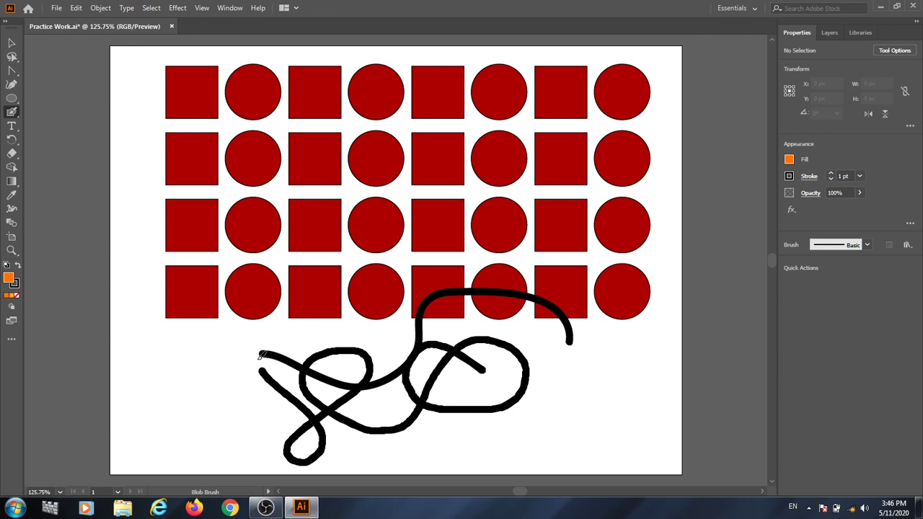
- Set the stroke colour to orange E88900 and paint a large curving Blob Brush stroke over the grid's first columns
key("slash")
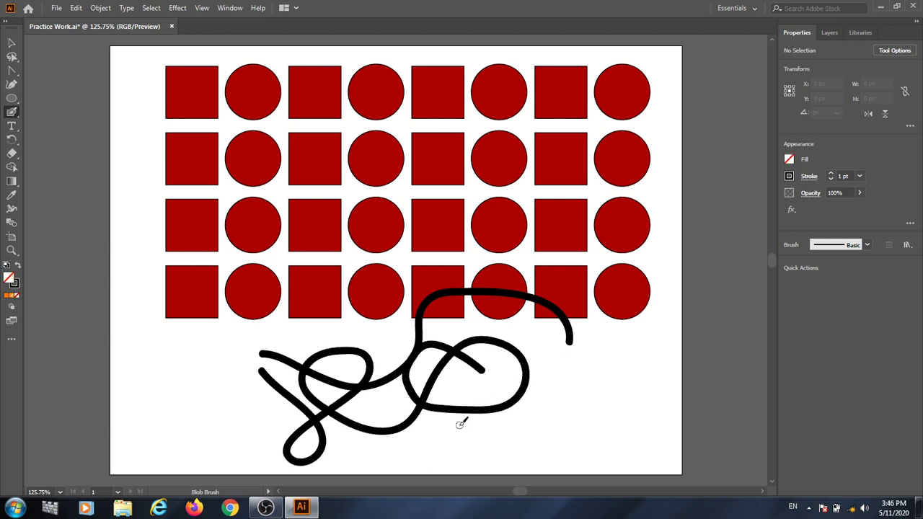
left_click(20, 288)
double_click(20, 288)
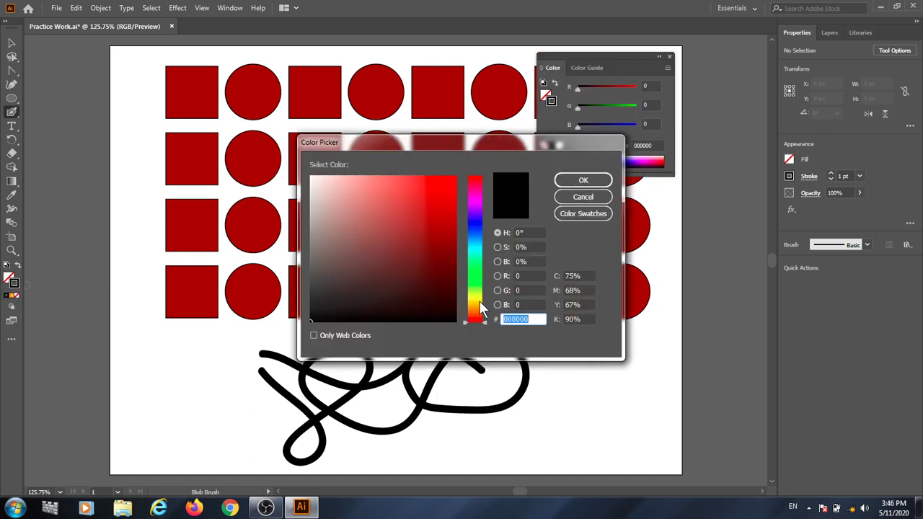
left_click_drag(478, 321, 477, 308)
left_click_drag(447, 211, 457, 188)
left_click(583, 180)
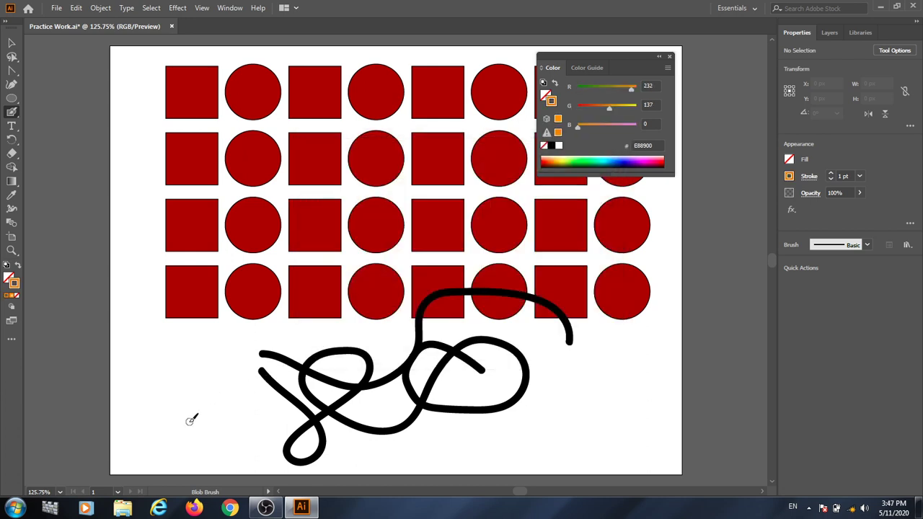
mouse_move(191, 422)
left_mouse_down()
mouse_move(150, 365)
mouse_move(161, 342)
mouse_move(237, 339)
mouse_move(252, 356)
mouse_move(307, 327)
mouse_move(284, 286)
mouse_move(178, 281)
mouse_move(207, 220)
mouse_move(284, 224)
mouse_move(322, 203)
mouse_move(312, 168)
mouse_move(206, 168)
mouse_move(173, 217)
mouse_move(151, 274)
mouse_move(134, 401)
mouse_move(149, 431)
mouse_move(190, 426)
left_mouse_up()
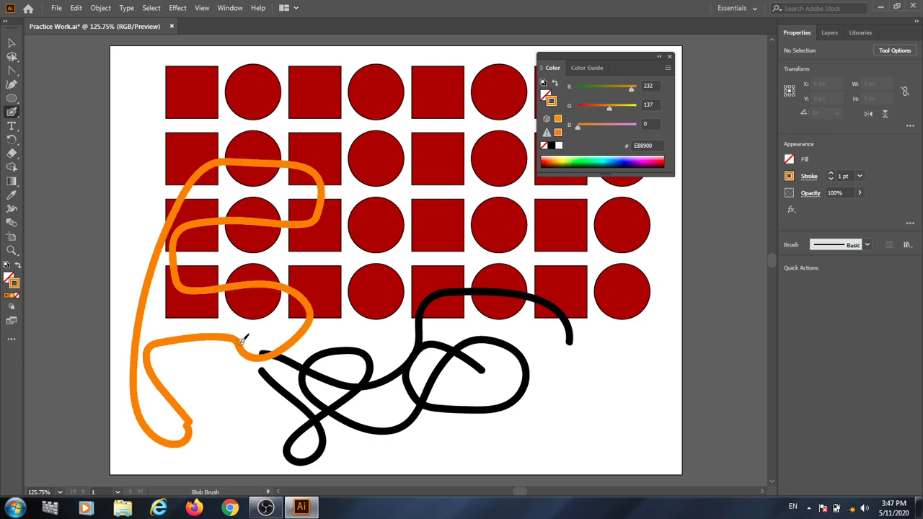
- Undo all Blob Brush strokes and their colour changes, and save the document
key("ctrl+z")
key("ctrl+z")
key("ctrl+z")
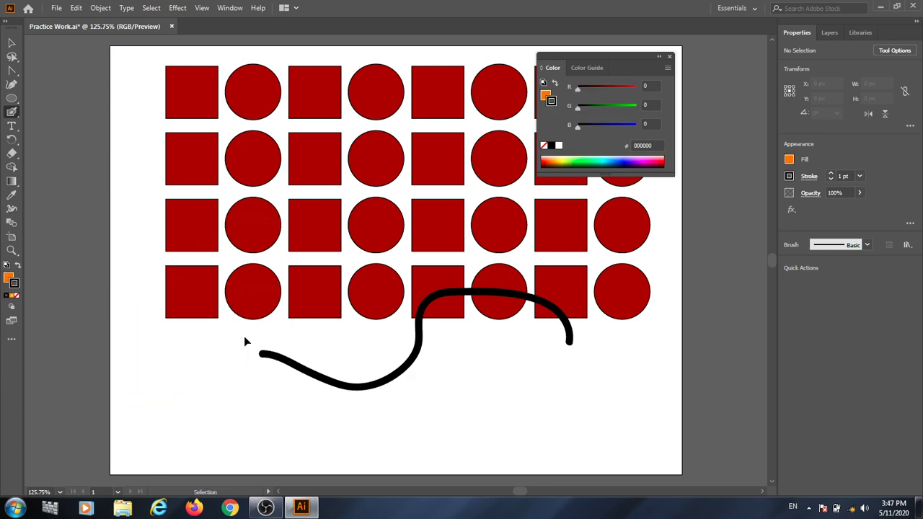
key("ctrl+z")
key("ctrl+z")
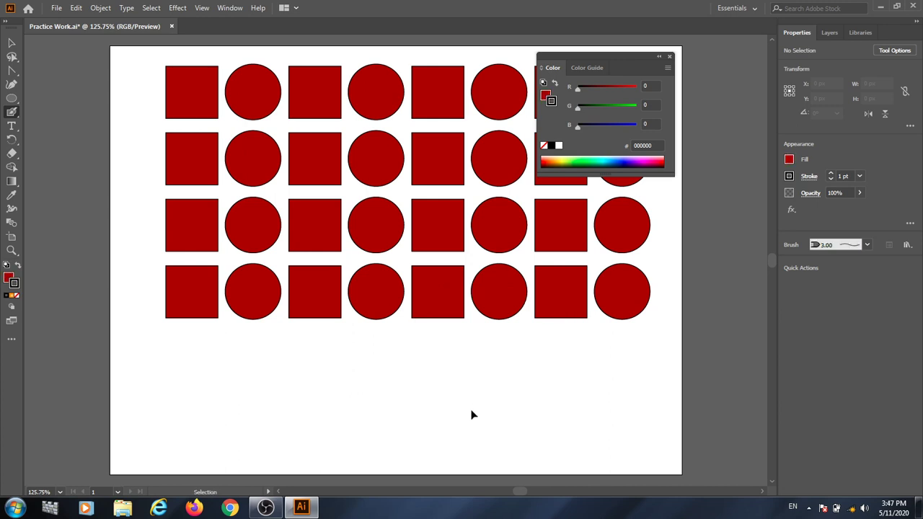
key("ctrl+s")
- Activate the Pencil tool and dock the floating Color panel group in its own column beside Properties
left_click(12, 110)
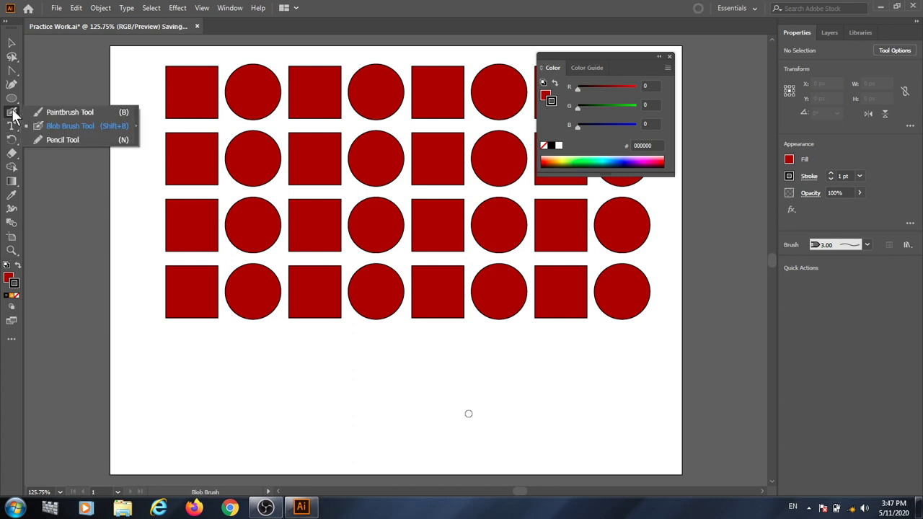
left_click(83, 140)
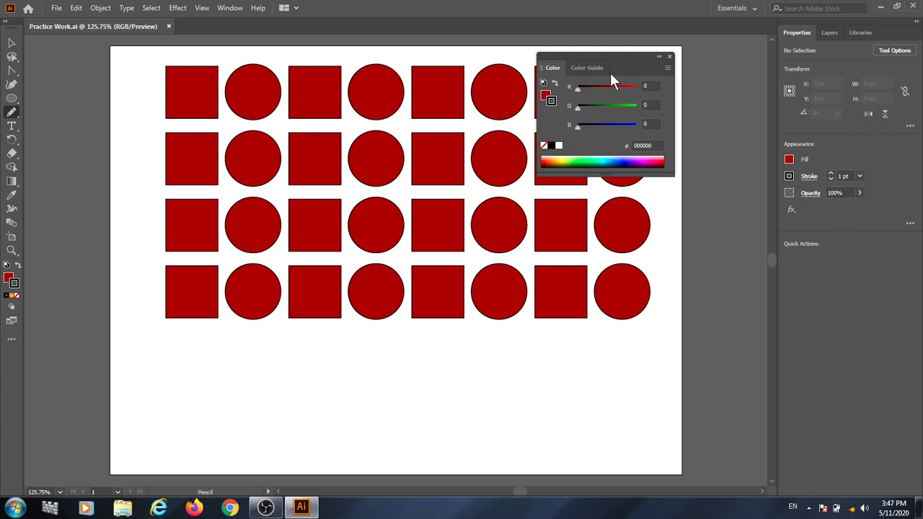
left_click_drag(602, 57, 914, 242)
left_click_drag(922, 254, 922, 254)
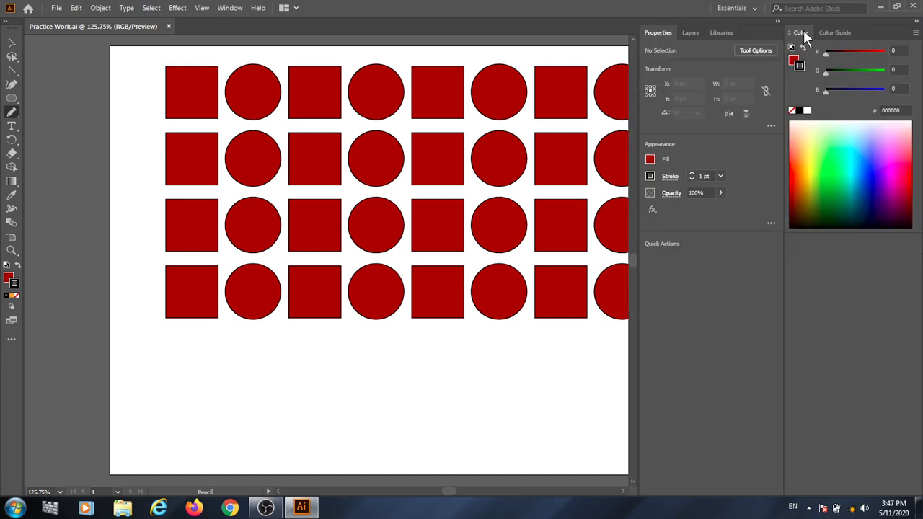
- Rearrange the docked panels so that Properties, Color Guide and Color all float over the canvas
left_click_drag(803, 31, 916, 64)
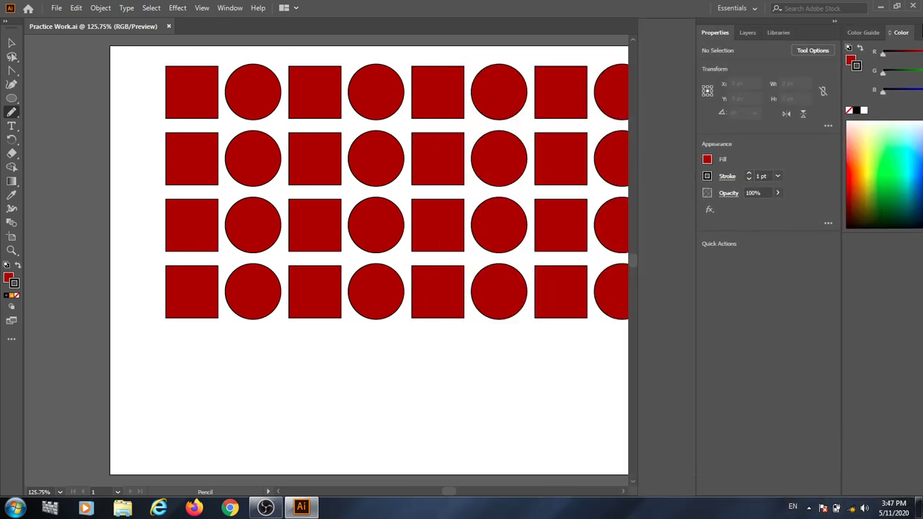
left_click_drag(916, 22, 916, 83)
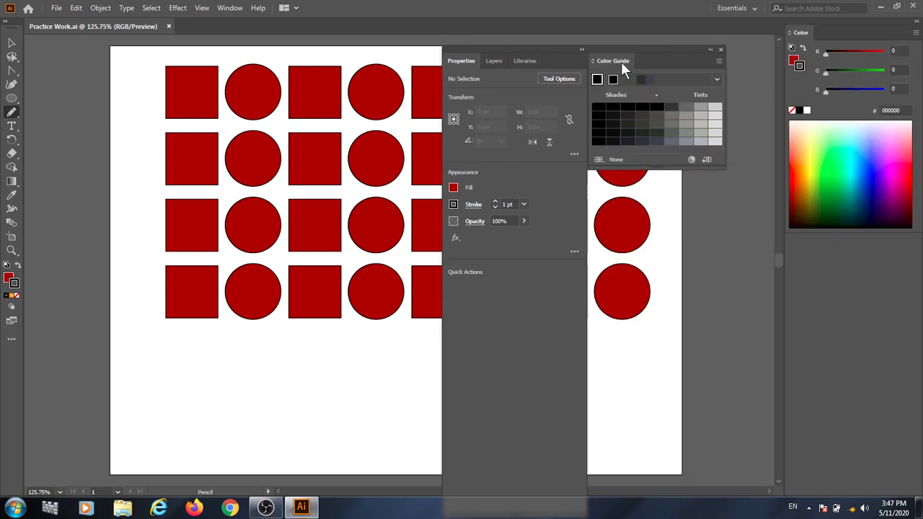
mouse_move(620, 62)
left_mouse_down()
mouse_move(762, 108)
mouse_move(866, 213)
mouse_move(912, 166)
mouse_move(920, 81)
left_mouse_up()
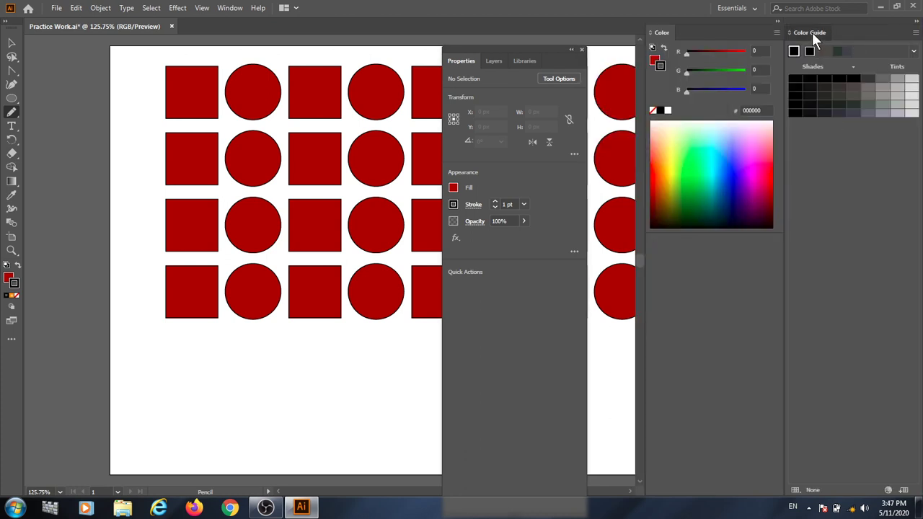
left_click_drag(812, 33, 268, 93)
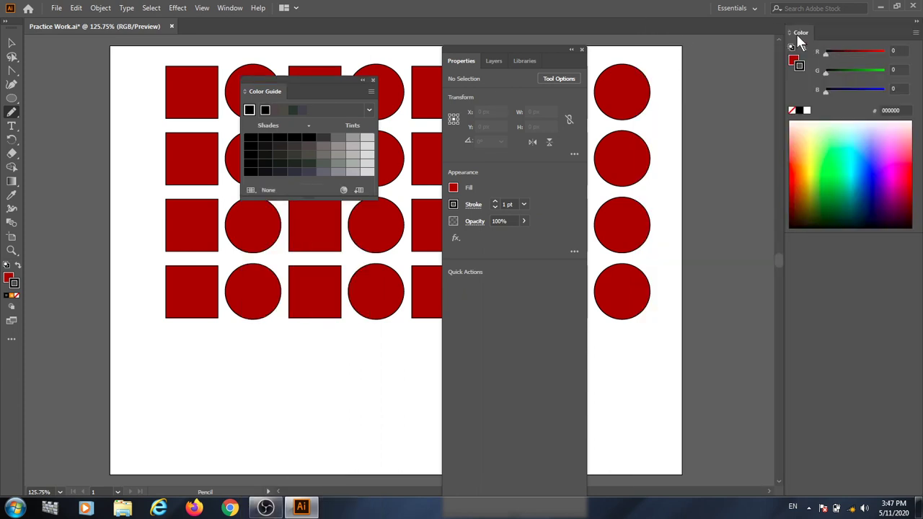
left_click_drag(799, 35, 157, 212)
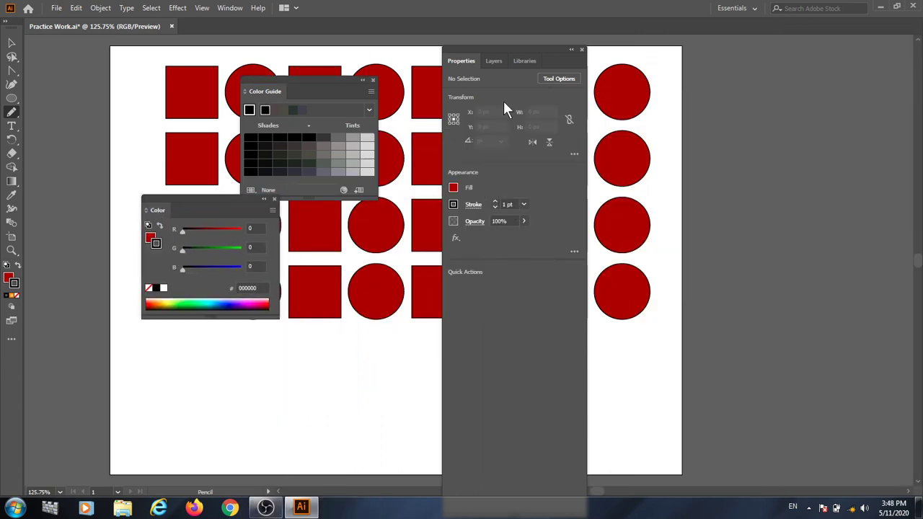
- Dock the Layers panel alone, fold Layer 1 and shrink the dock to an icon-only strip, and save the document
left_click_drag(493, 61, 920, 39)
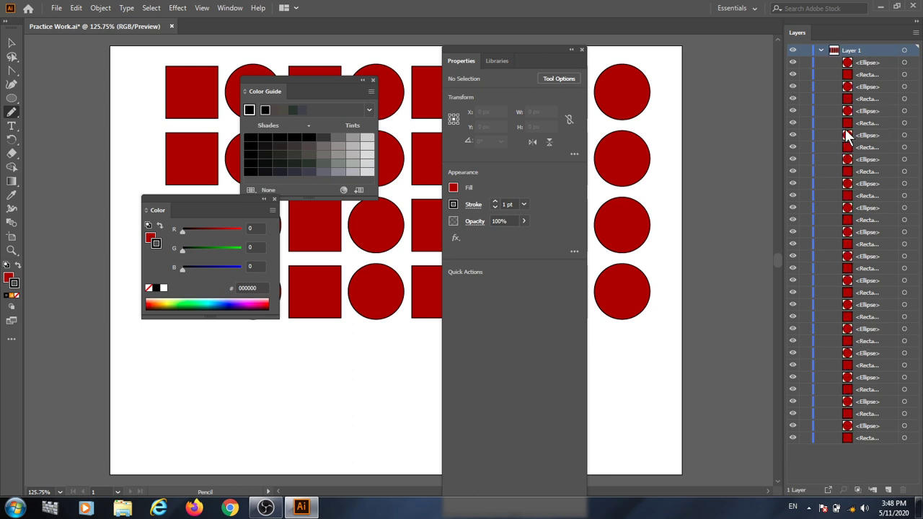
left_click(822, 50)
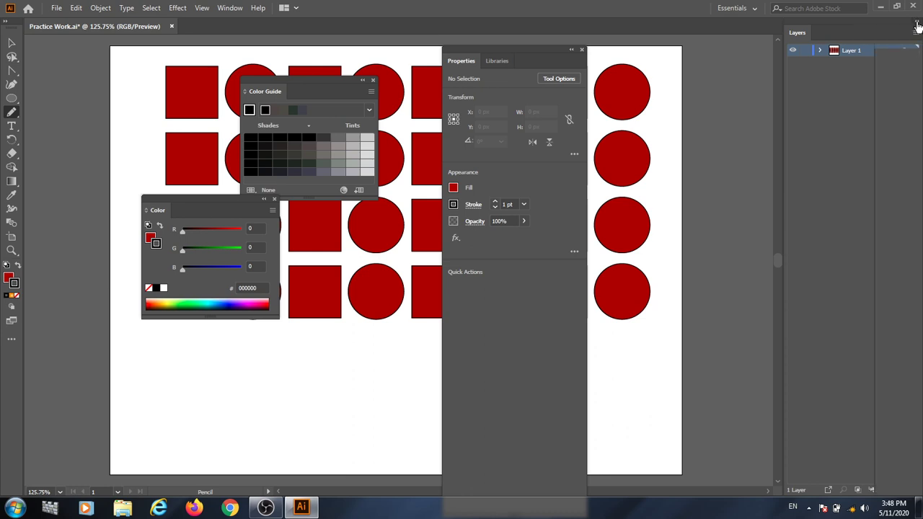
left_click(917, 26)
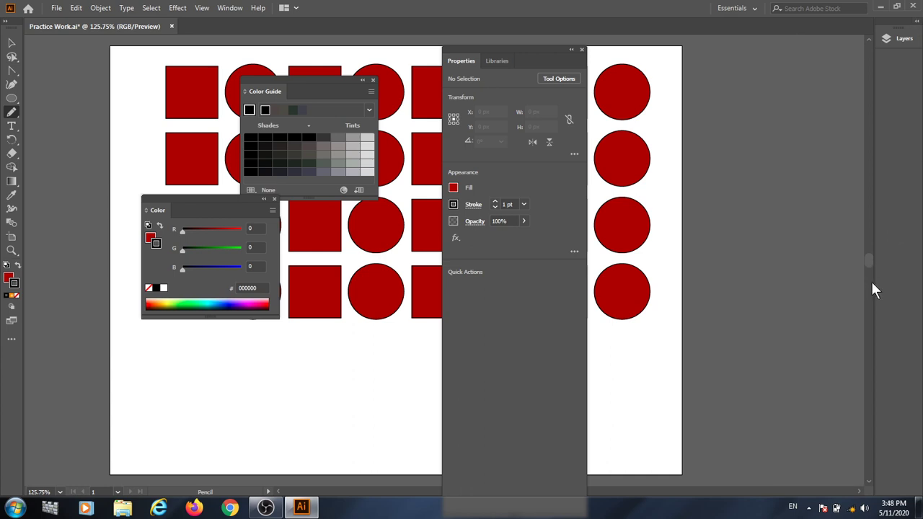
left_click_drag(874, 283, 918, 285)
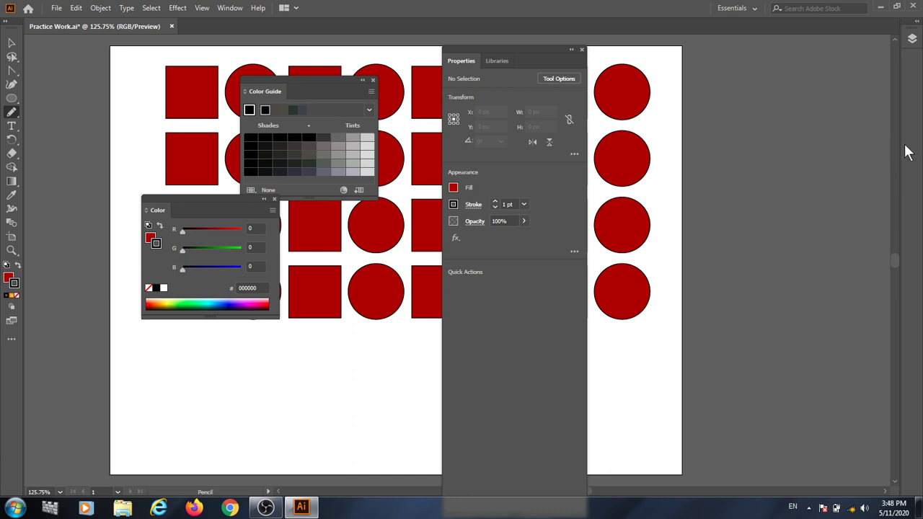
key("v")
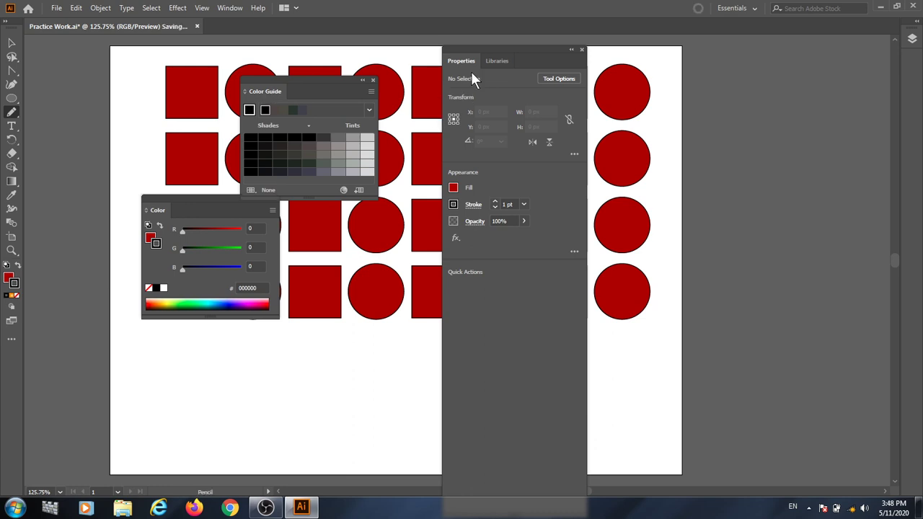
- Dock the floating Properties, Libraries, Color Guide and Color panels one below another in the icon strip under Layers
left_click_drag(461, 60, 912, 62)
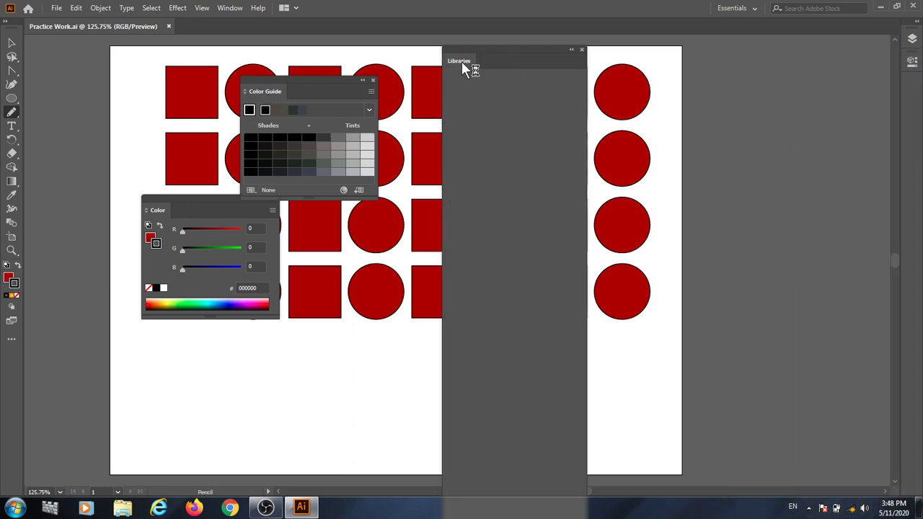
left_click_drag(462, 61, 913, 86)
left_click_drag(256, 92, 915, 117)
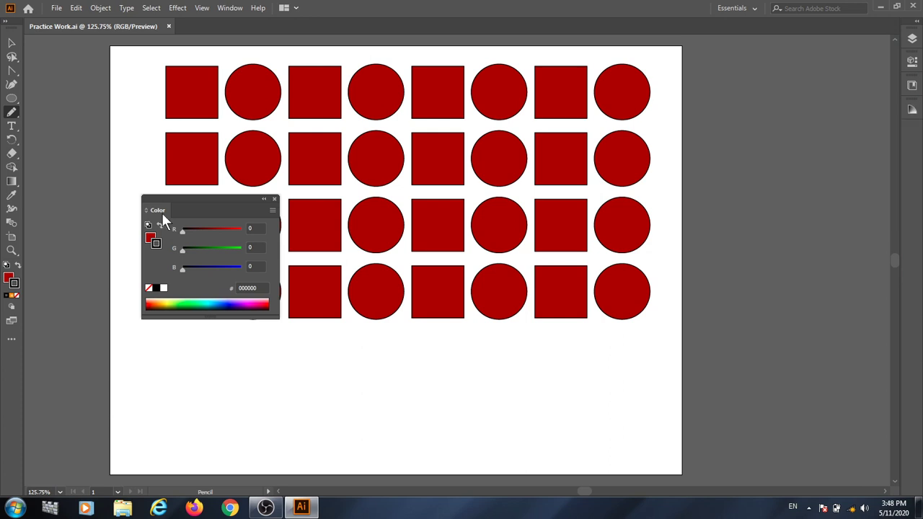
left_click_drag(160, 218, 912, 142)
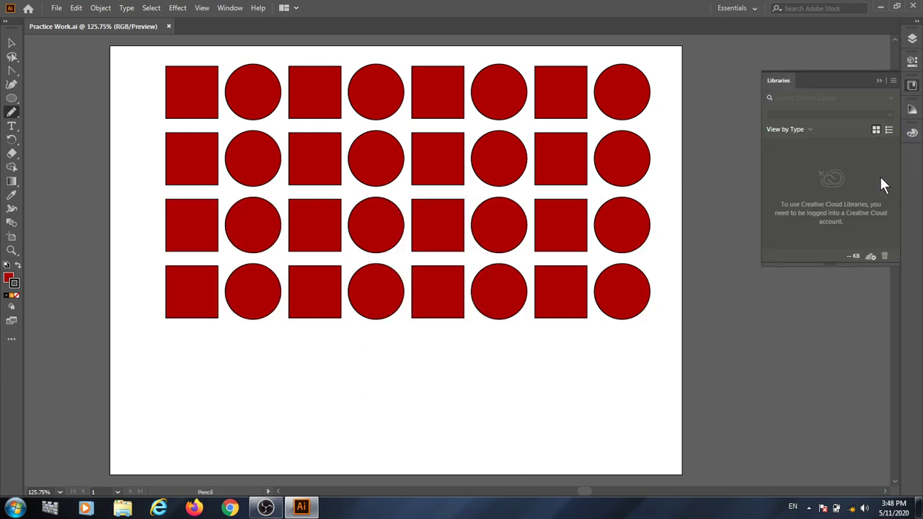
left_click(913, 134)
left_click(912, 135)
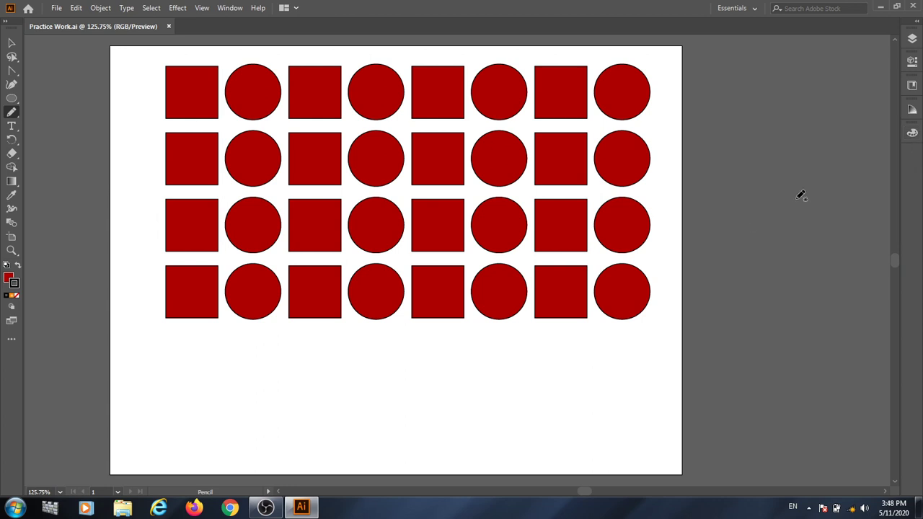
left_click(230, 9)
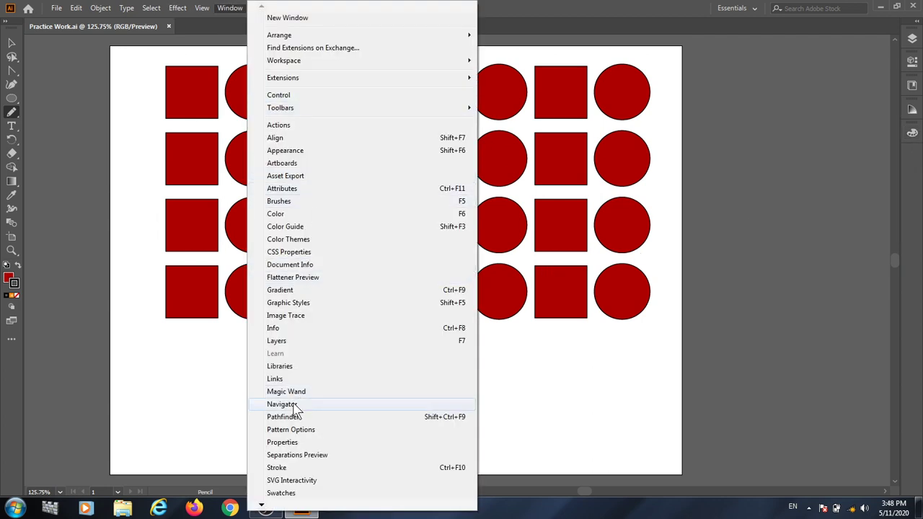
left_click(554, 9)
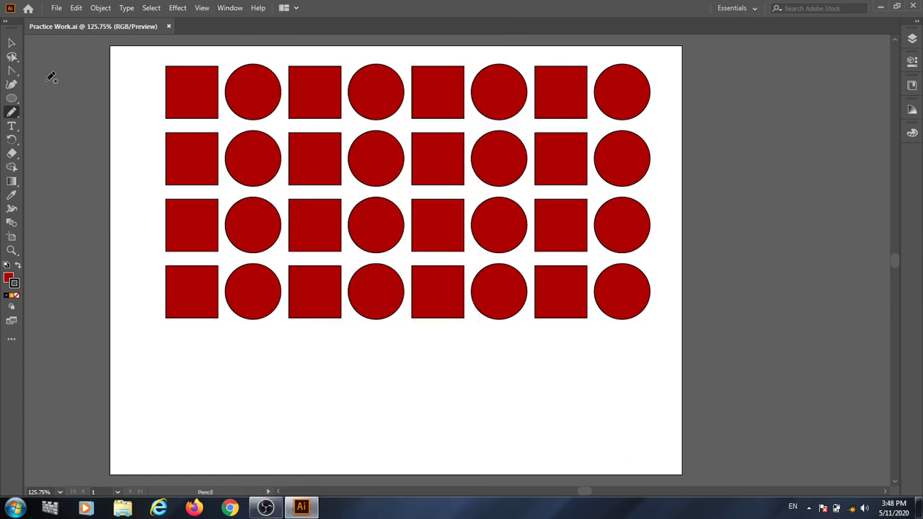
- Reselect the Pencil tool and set its stroke to 12 pt in blue
mouse_move(15, 113)
left_mouse_down()
mouse_move(60, 108)
mouse_move(59, 139)
left_mouse_up()
left_click(912, 63)
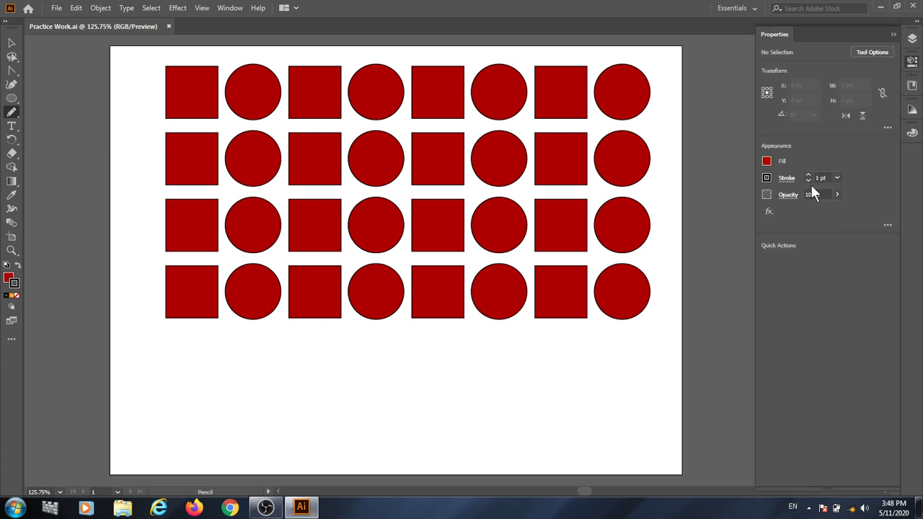
left_click(837, 178)
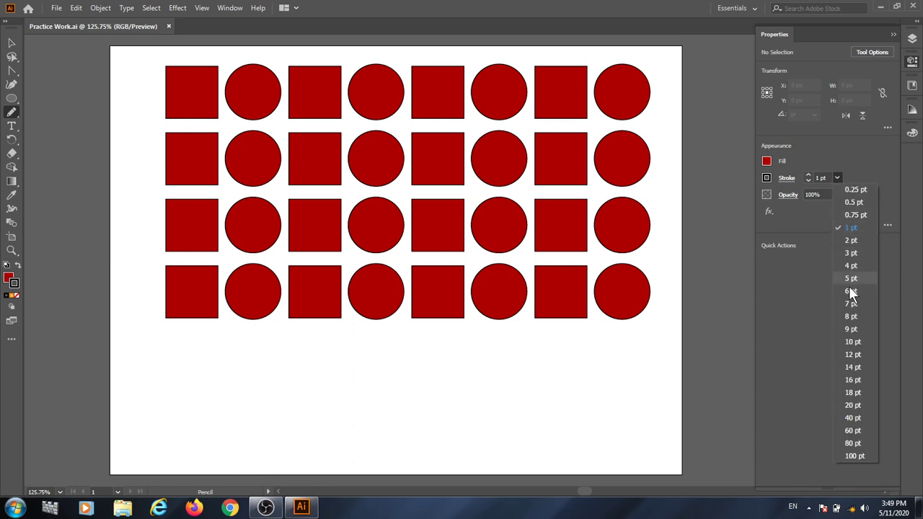
left_click(855, 354)
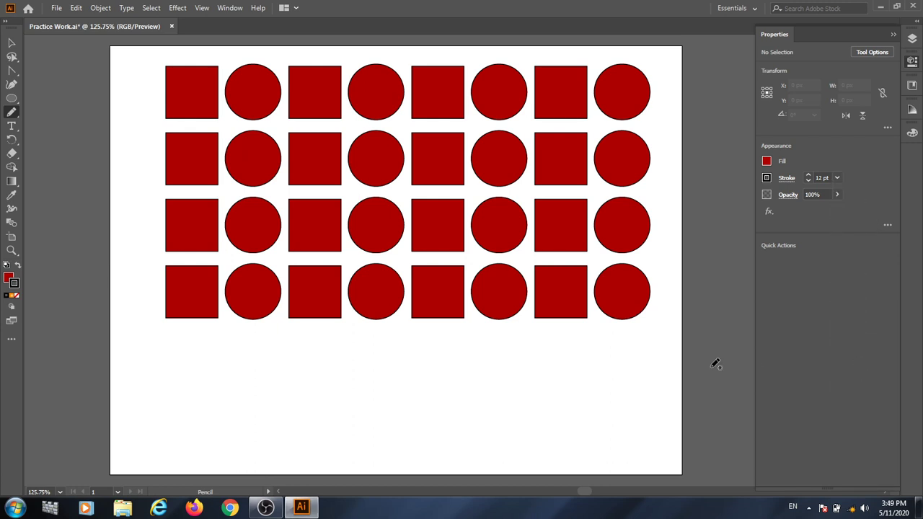
left_click(785, 178)
key("Escape")
left_click(769, 181)
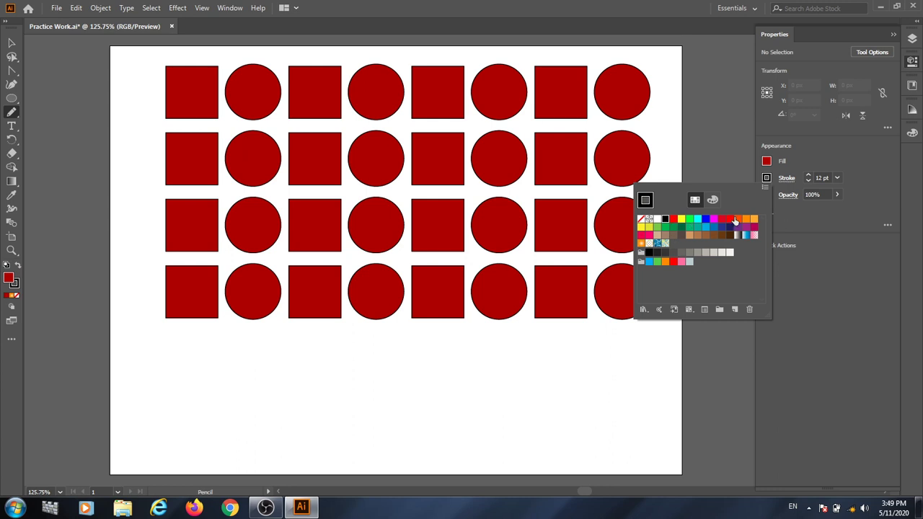
left_click(706, 219)
left_click(836, 155)
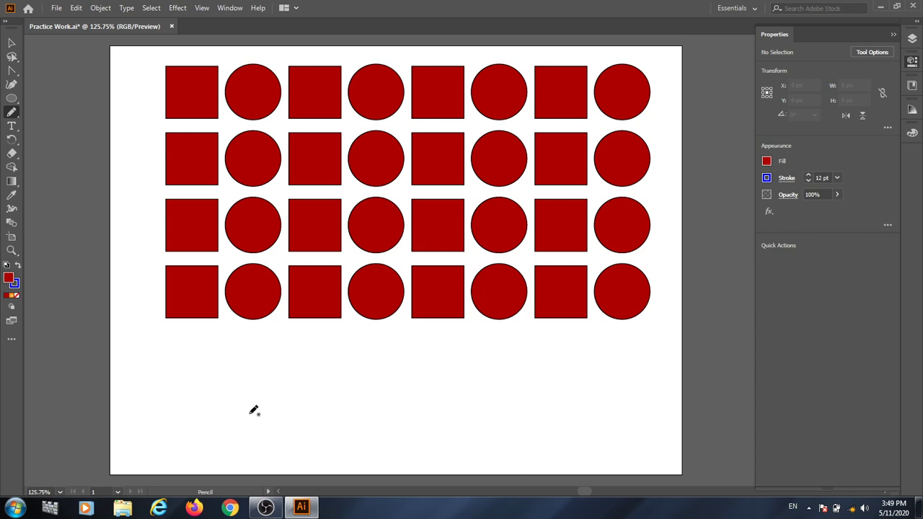
- Handwrite the word "Apple" with the Pencil tool in the blank area below the rows of shapes
mouse_move(197, 426)
left_mouse_down()
mouse_move(228, 353)
mouse_move(246, 368)
mouse_move(264, 420)
left_mouse_up()
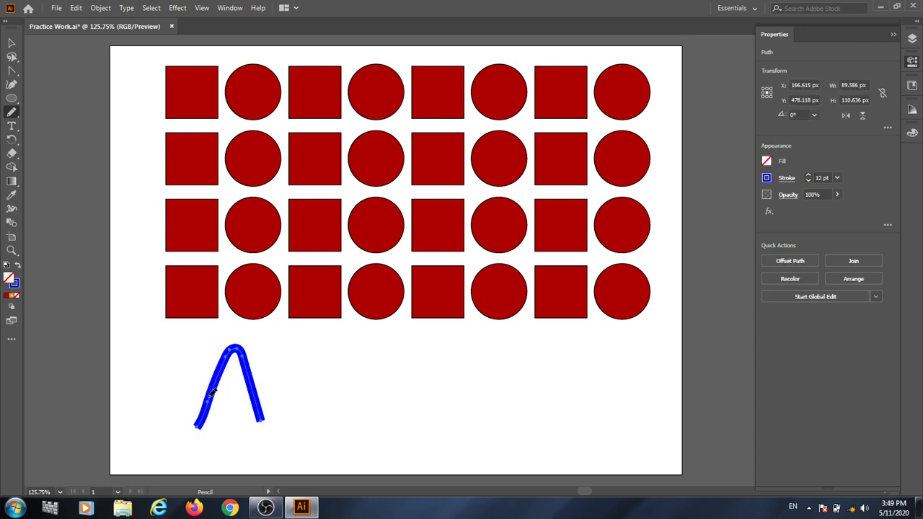
mouse_move(209, 397)
left_mouse_down()
mouse_move(255, 387)
mouse_move(304, 447)
left_mouse_up()
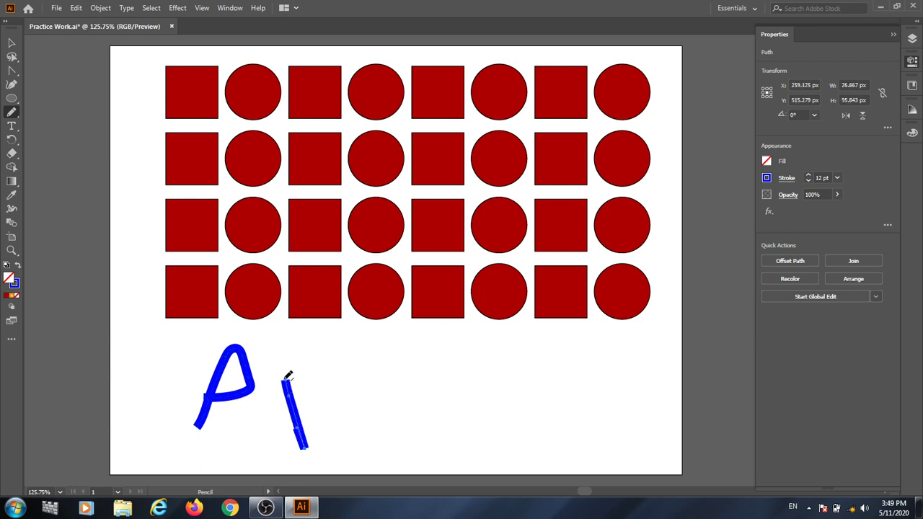
mouse_move(288, 378)
left_mouse_down()
mouse_move(313, 381)
mouse_move(295, 403)
left_mouse_up()
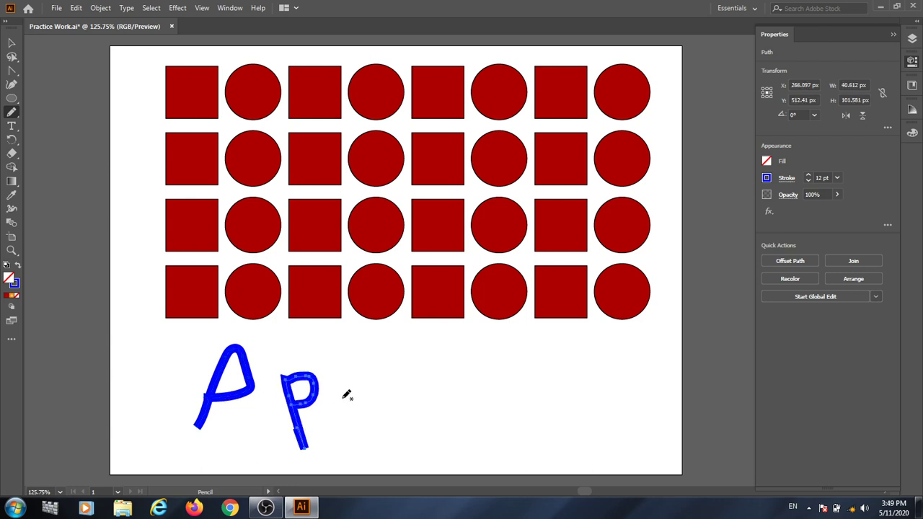
mouse_move(334, 372)
left_mouse_down()
mouse_move(335, 412)
mouse_move(339, 368)
mouse_move(357, 381)
mouse_move(333, 397)
left_mouse_up()
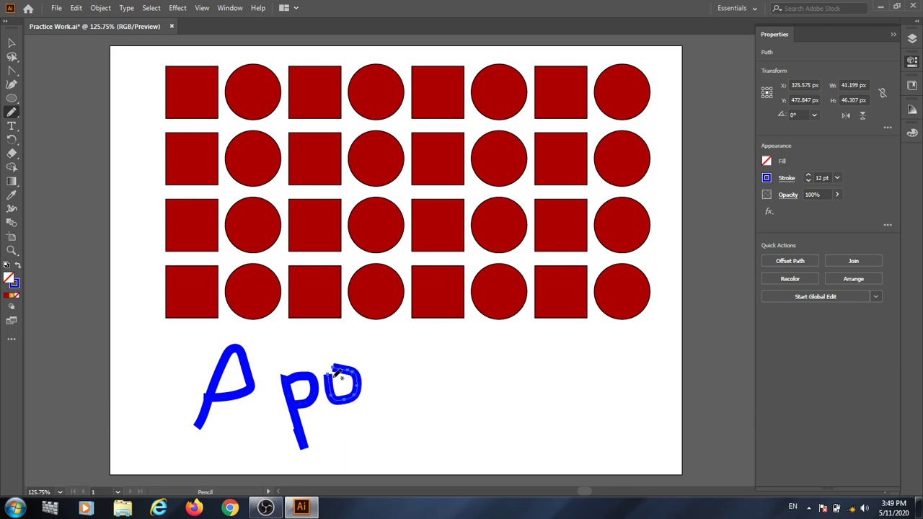
mouse_move(337, 359)
left_mouse_down()
mouse_move(331, 396)
mouse_move(327, 377)
mouse_move(339, 446)
left_mouse_up()
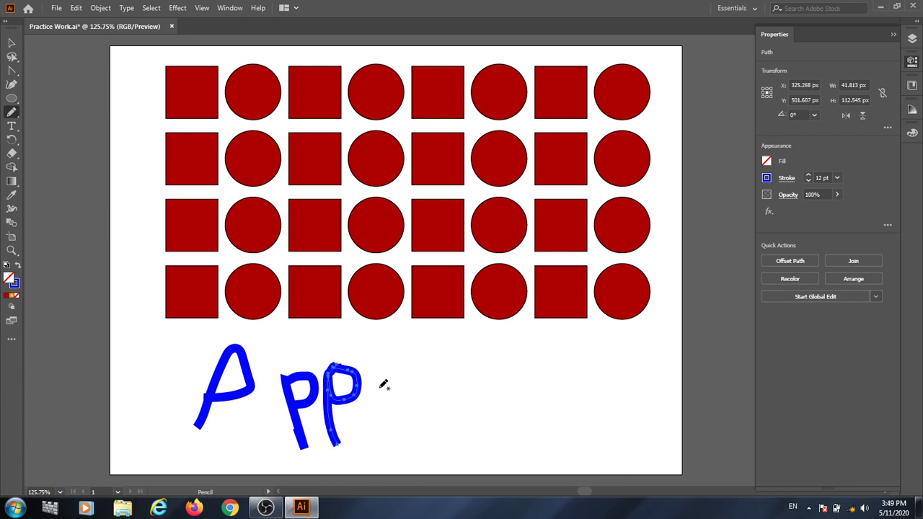
left_click_drag(377, 342, 383, 435)
mouse_move(406, 398)
left_mouse_down()
mouse_move(422, 370)
mouse_move(454, 427)
left_mouse_up()
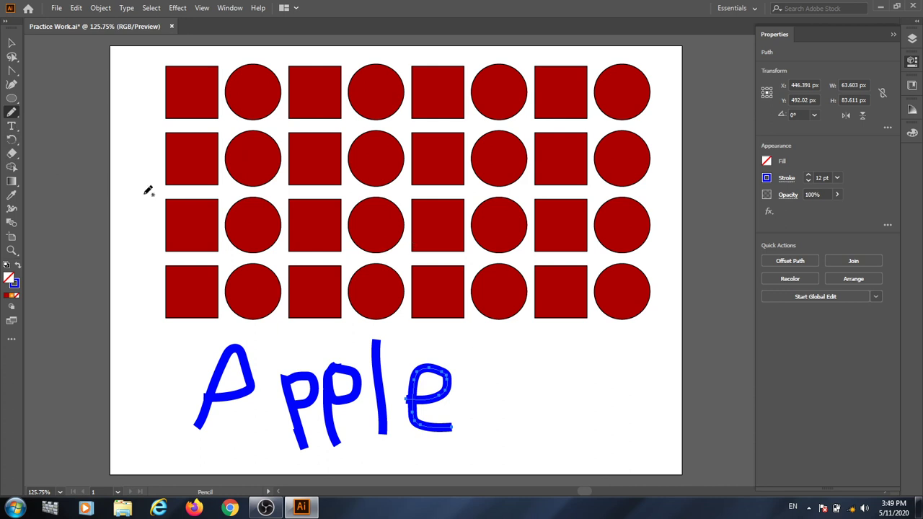
- Save the document and return to the Selection tool with nothing selected and the docked panels collapsed to icons
key("v")
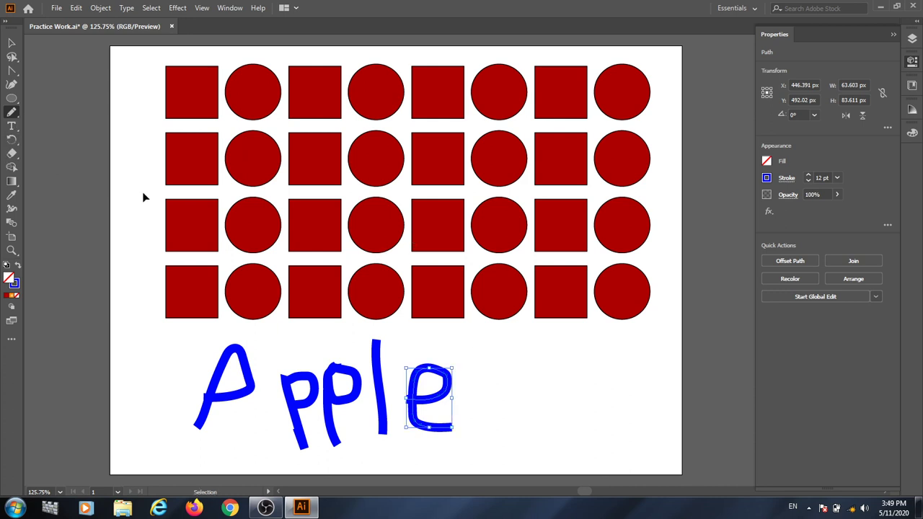
left_click(11, 112)
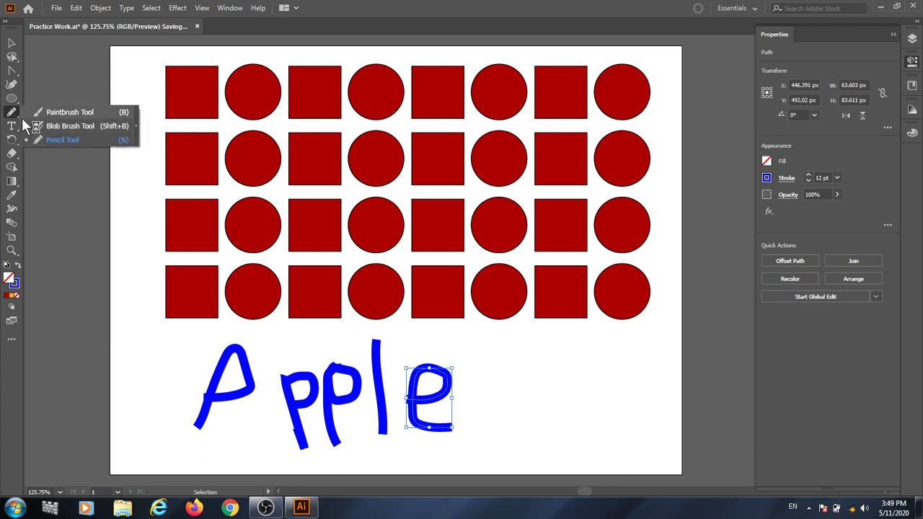
left_click(65, 140)
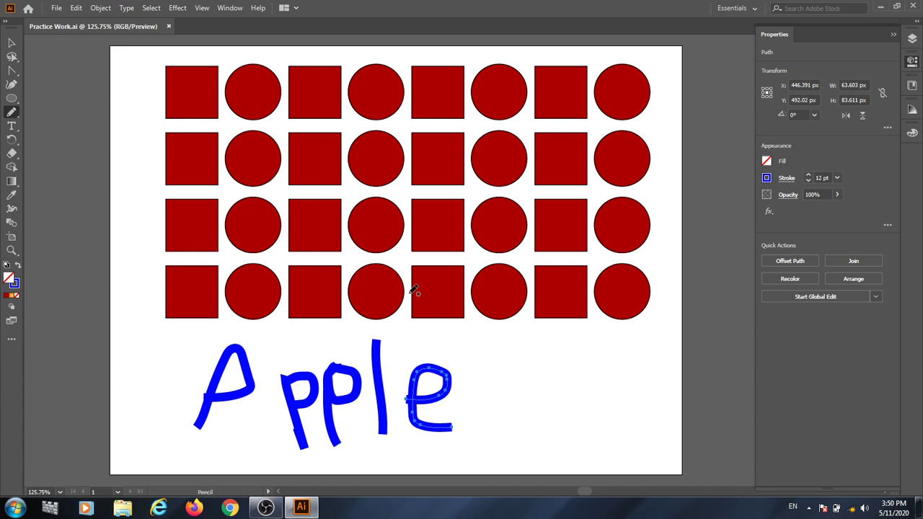
left_click(12, 44)
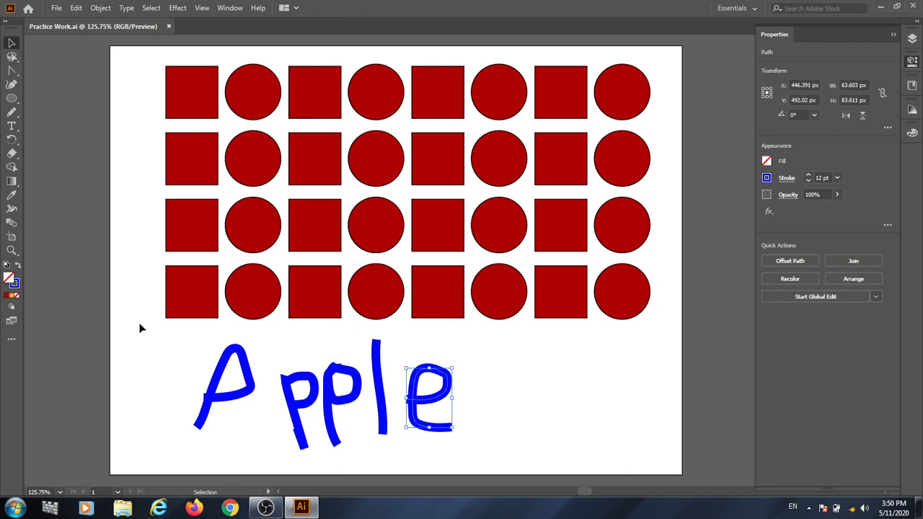
left_click(639, 396)
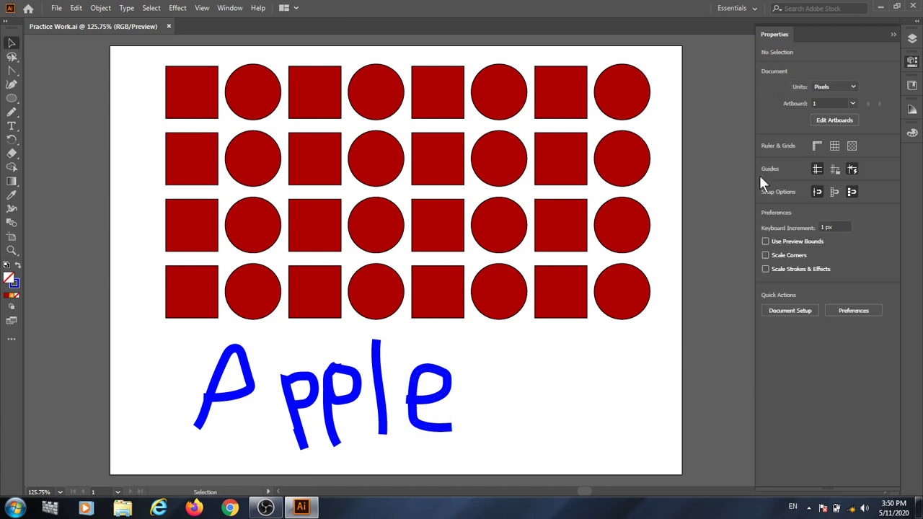
left_click(912, 40)
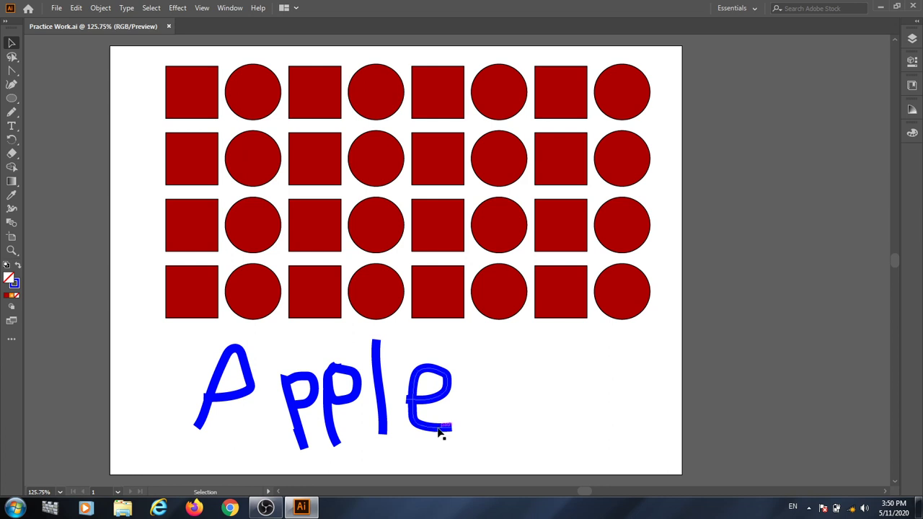
left_click(265, 508)
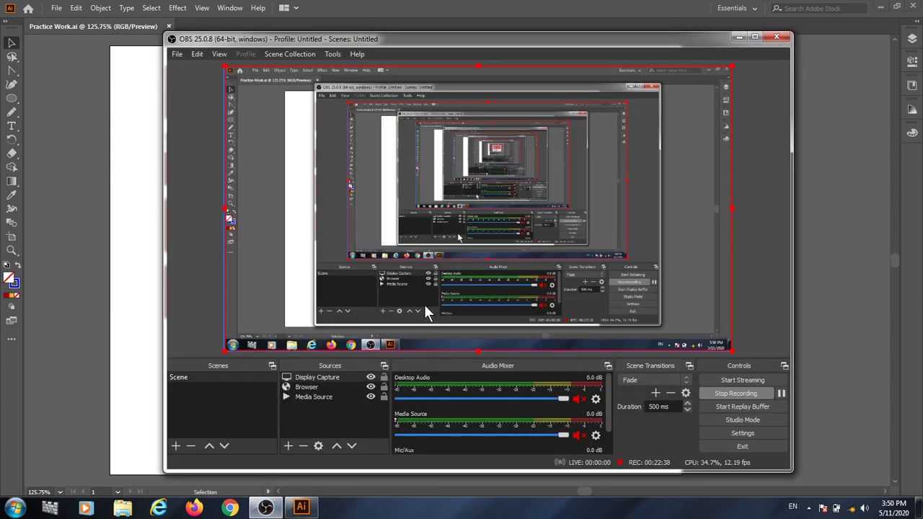